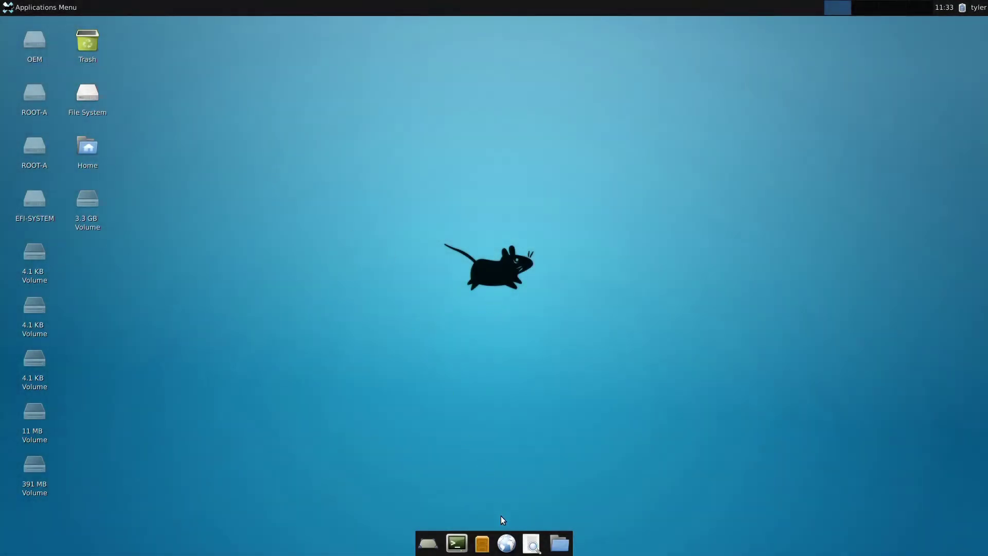
# - Install software-center with sudo apt-get, entering the password and confirming, then centre the terminal window
pyautogui.click(456, 544)
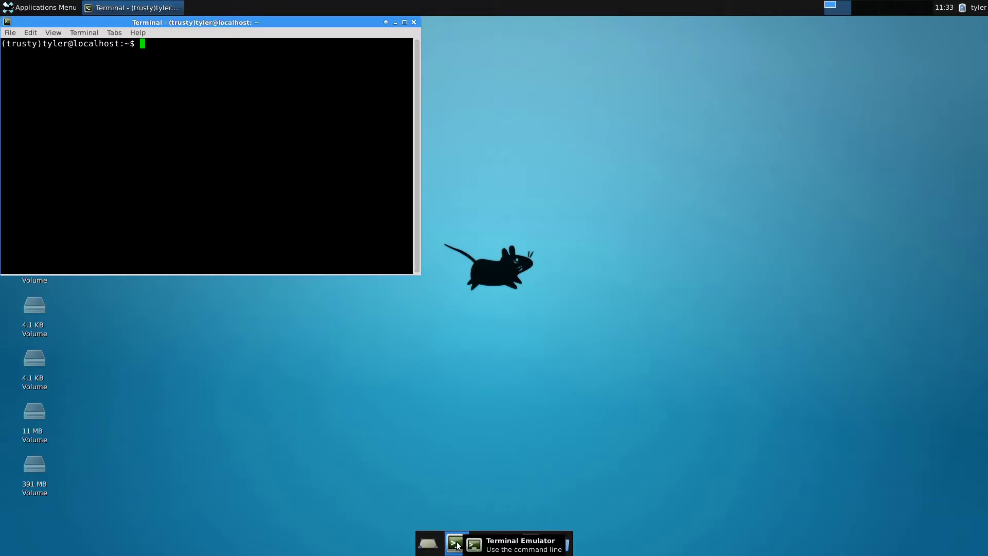
pyautogui.write('sty)tyler@localhost:~$ sudo apt-get i')
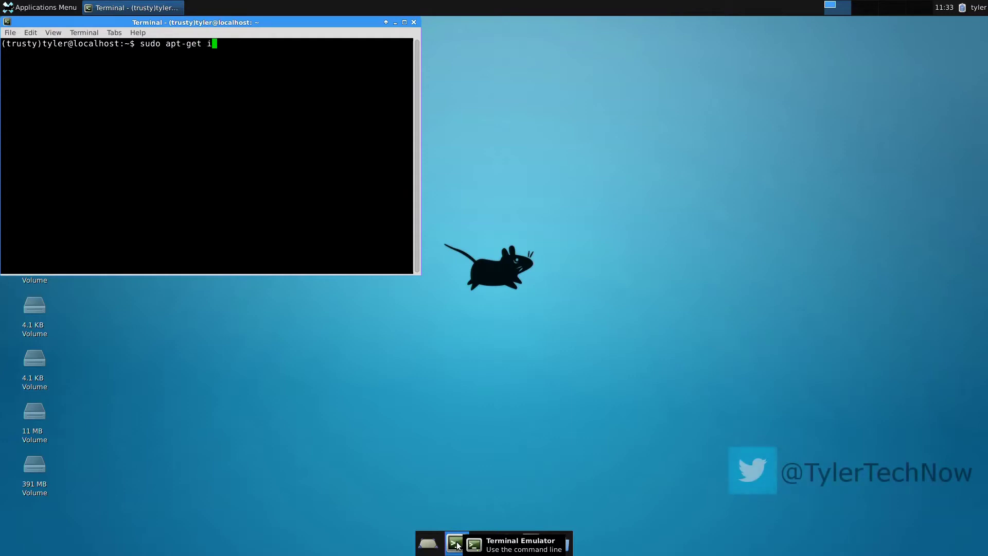
pyautogui.write('nstall soft')
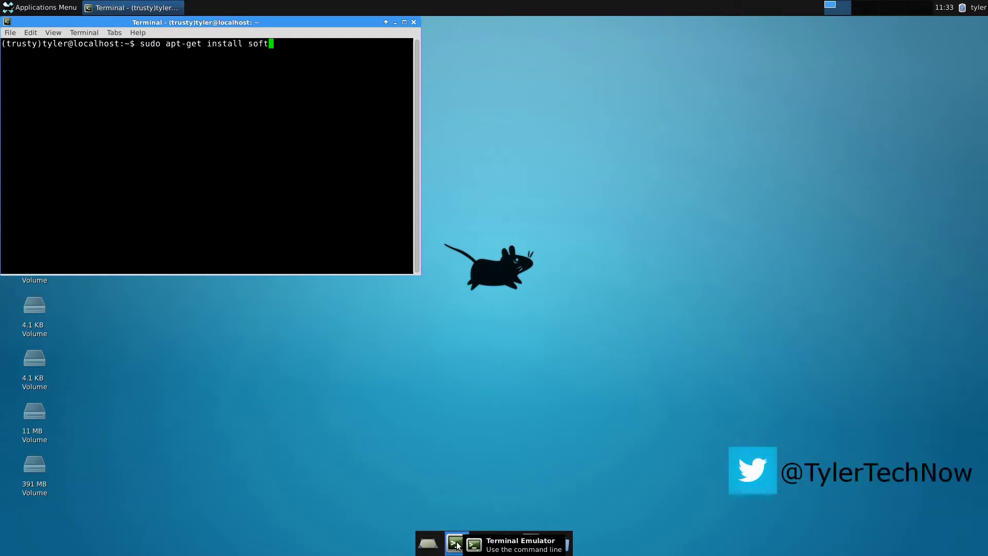
pyautogui.write('ware-center')
pyautogui.press('Return')
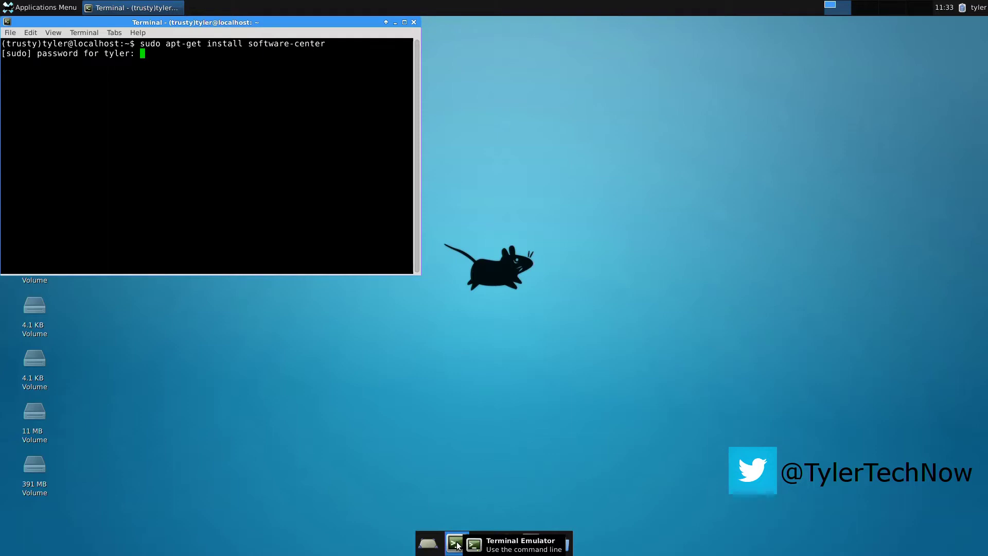
pyautogui.press('Return')
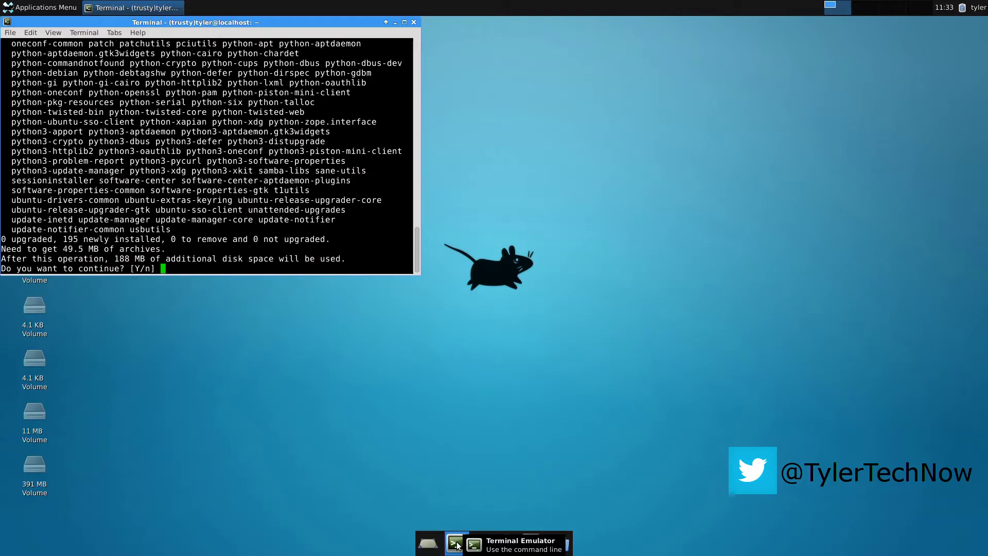
pyautogui.press('Return')
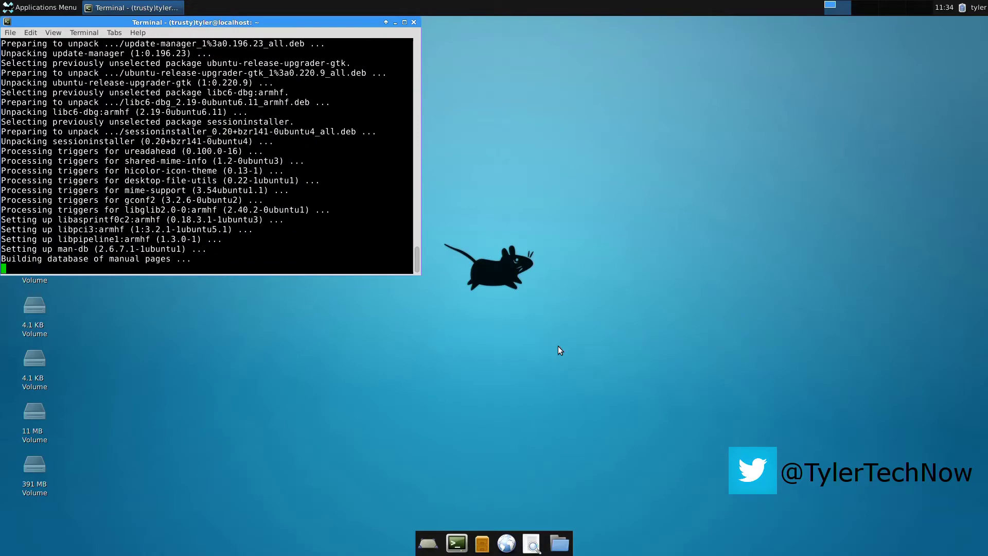
pyautogui.moveTo(257, 23); pyautogui.dragTo(538, 129)
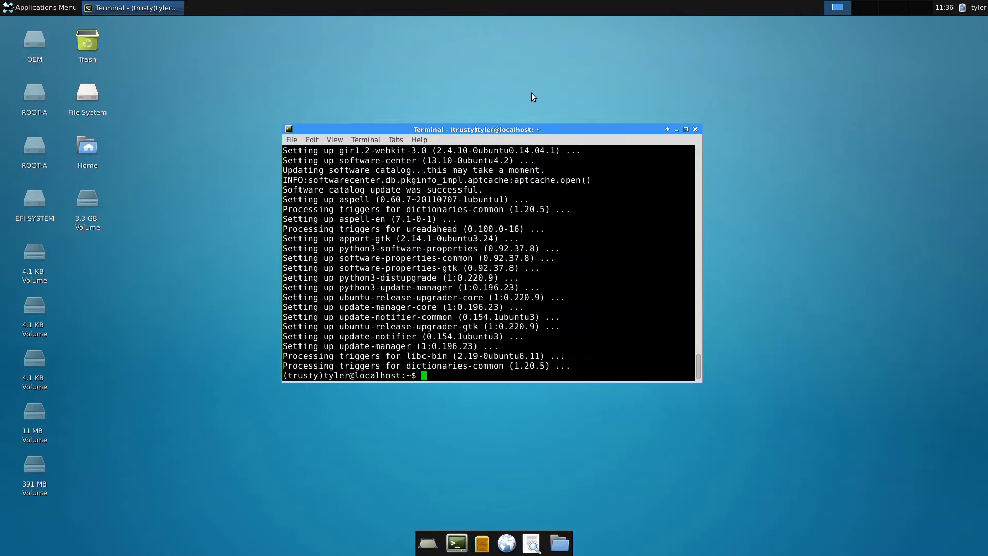
# - Minimize the terminal and open the 'customise xfce' file from Home's Downloads folder
pyautogui.click(676, 130)
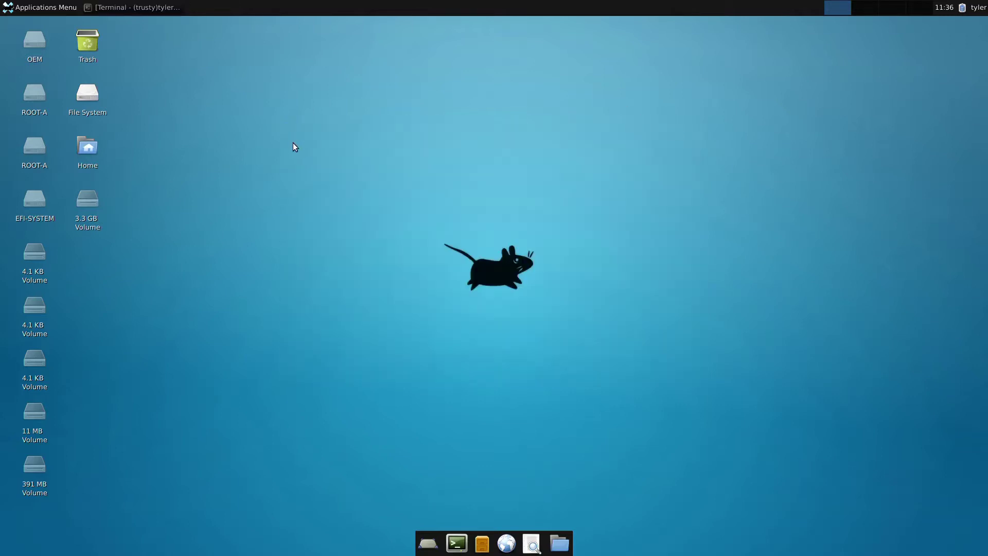
pyautogui.doubleClick(85, 151)
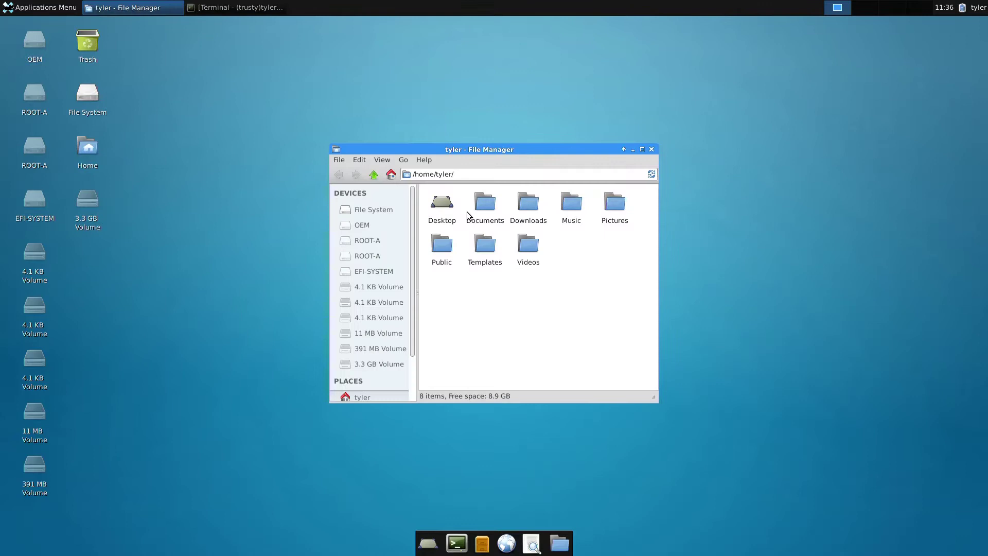
pyautogui.doubleClick(527, 206)
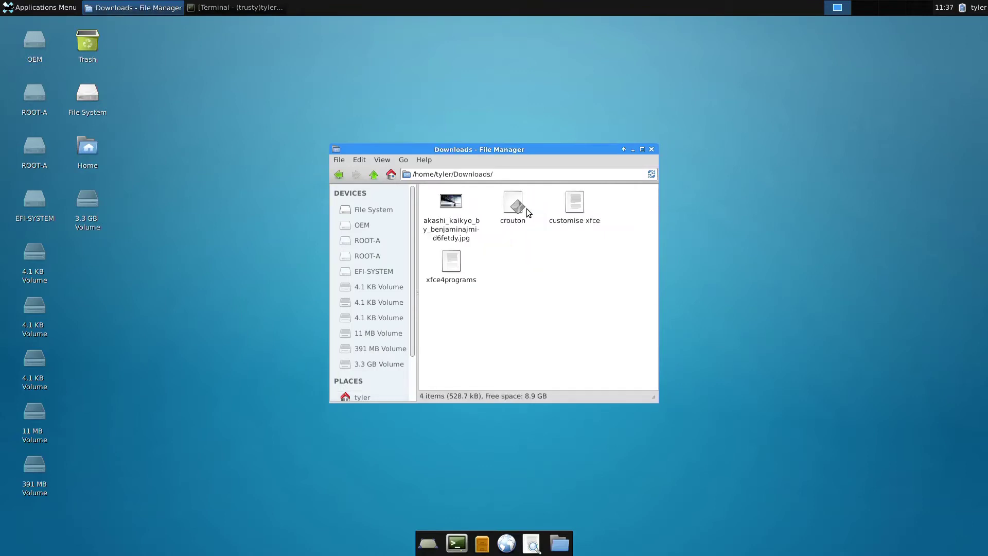
pyautogui.doubleClick(576, 206)
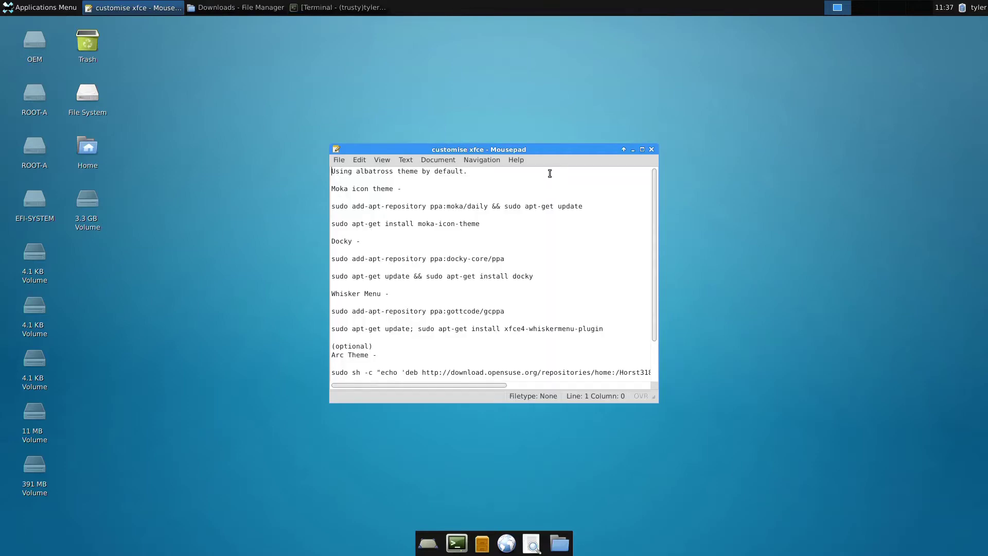
# - Close the file manager and copy the Moka add-apt-repository command line from the notes
pyautogui.rightClick(258, 7)
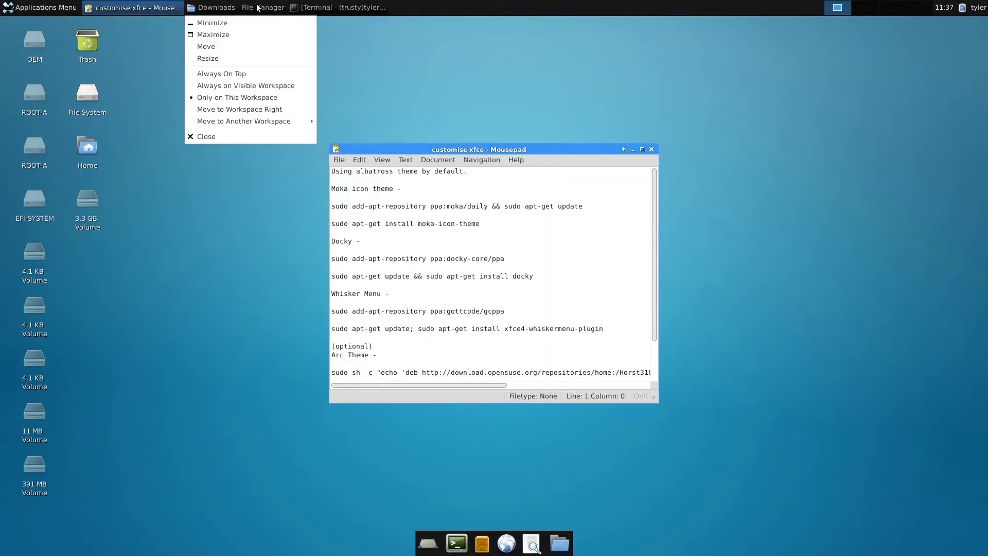
pyautogui.click(213, 135)
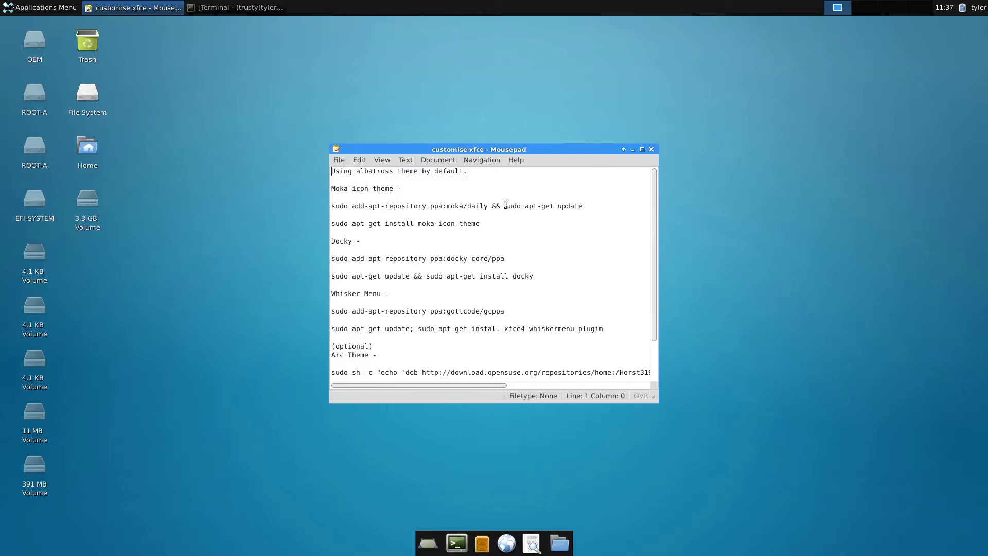
pyautogui.tripleClick(596, 207)
pyautogui.moveTo(597, 208); pyautogui.dragTo(330, 206)
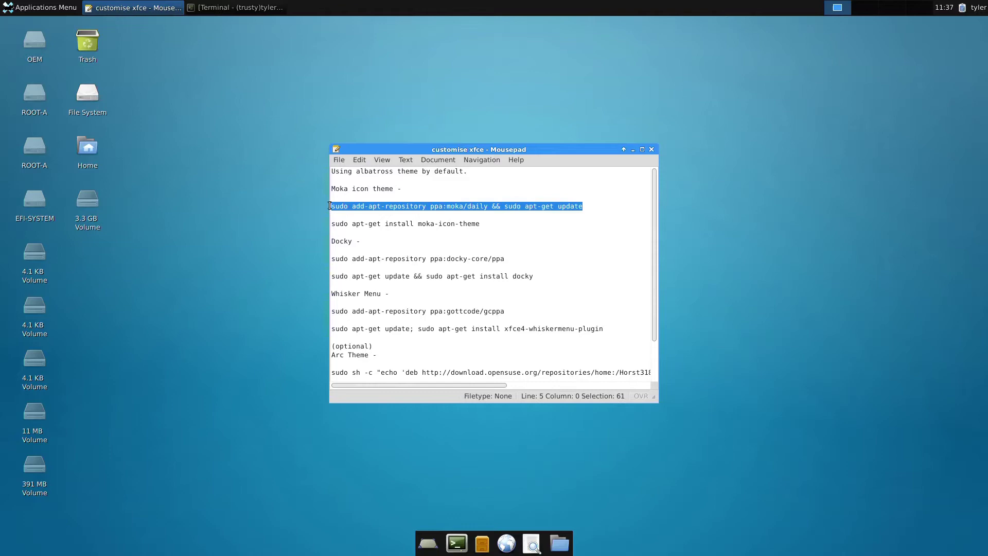
pyautogui.rightClick(339, 205)
pyautogui.click(358, 250)
# - Paste and run the Moka repository command in the terminal
pyautogui.click(628, 150)
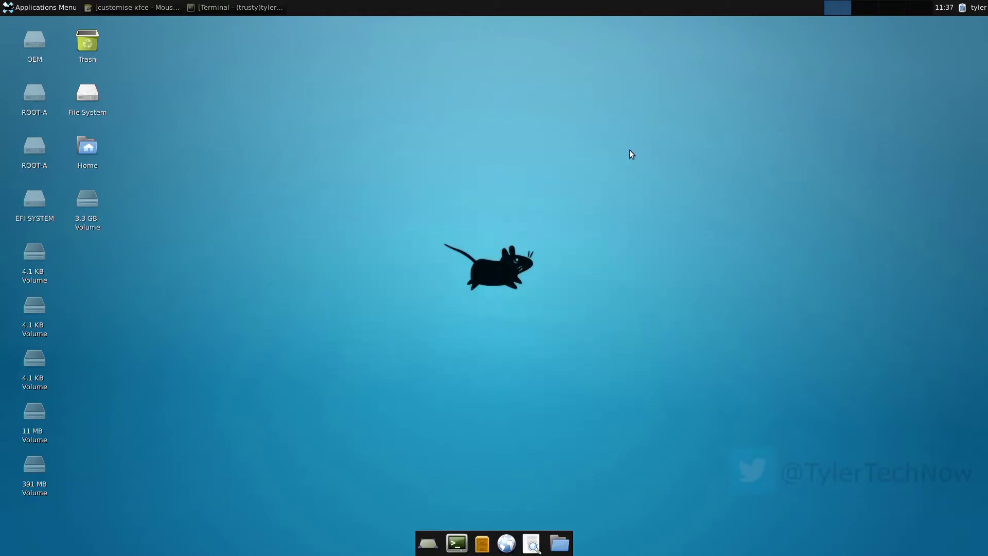
pyautogui.click(282, 10)
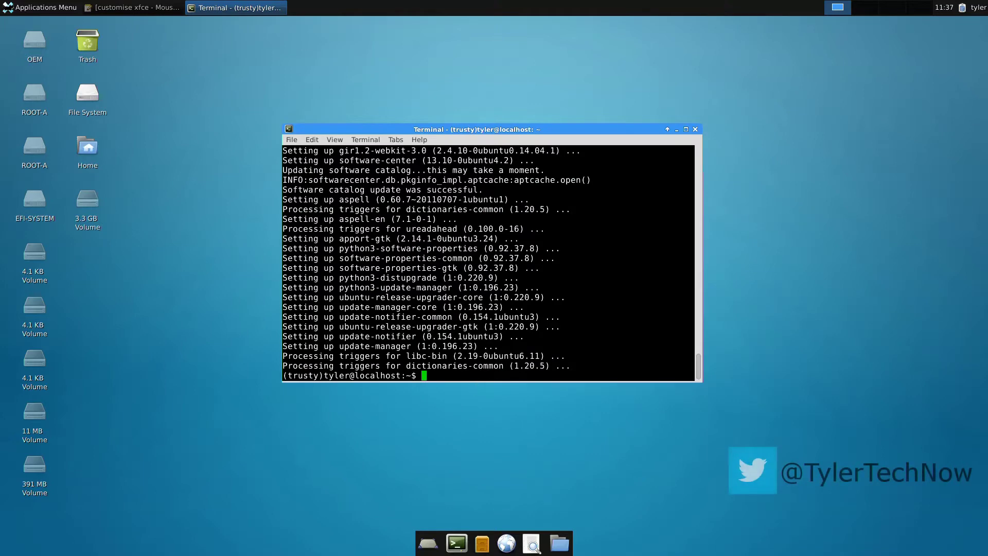
pyautogui.rightClick(474, 375)
pyautogui.click(488, 420)
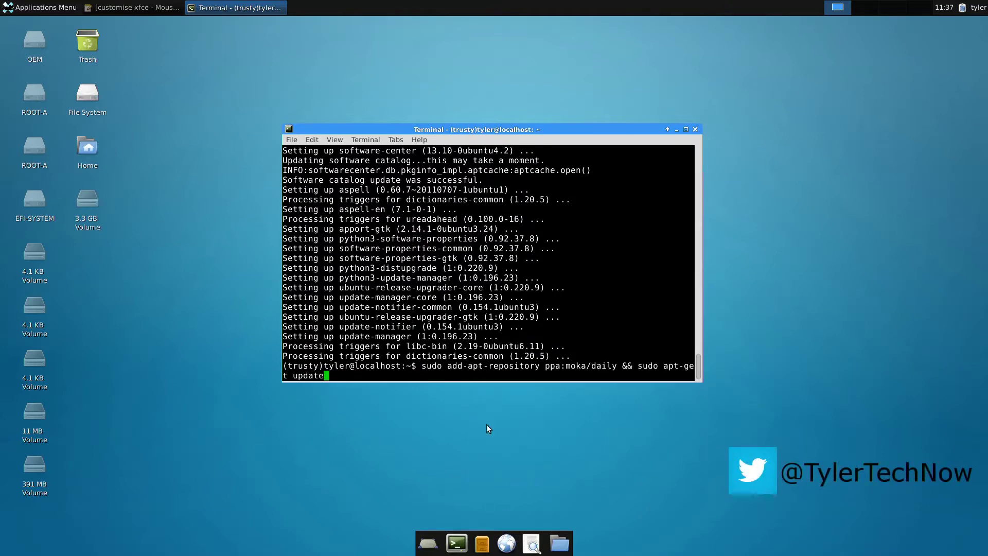
pyautogui.press('Return')
pyautogui.press('Return')
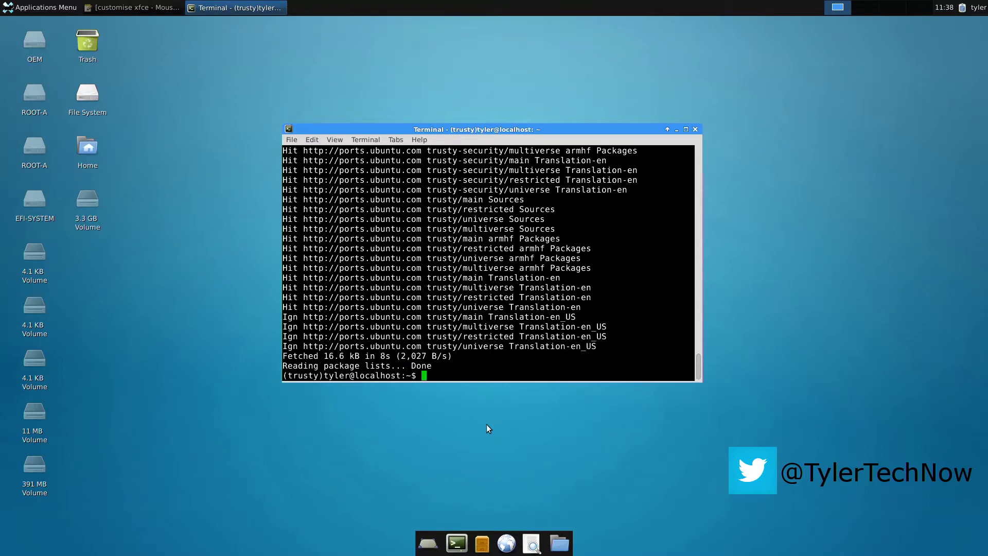
# - Install moka-icon-theme with sudo apt-get, answering y, then minimize the terminal
pyautogui.write('sudo apt-get install moka-')
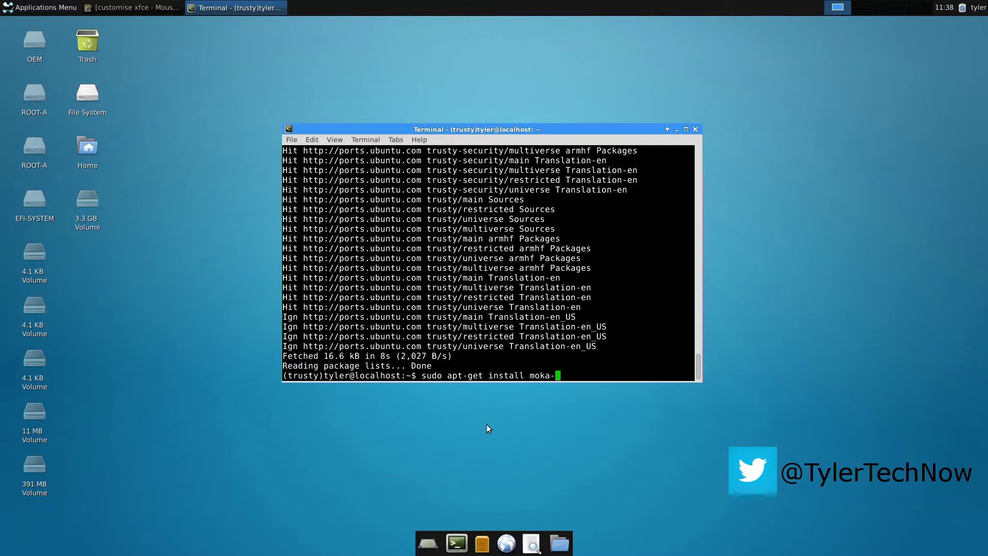
pyautogui.write('icon-theme')
pyautogui.press('Return')
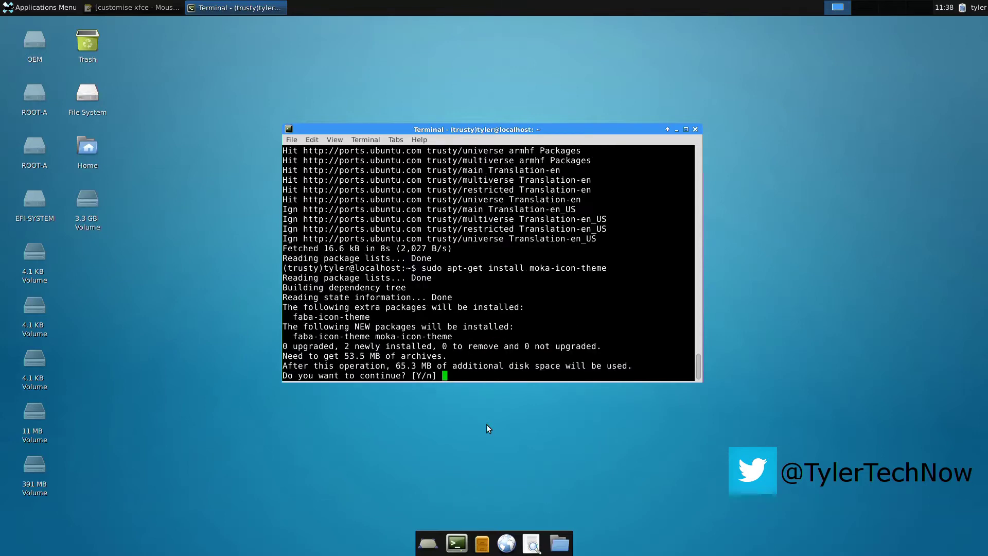
pyautogui.write('y')
pyautogui.press('Return')
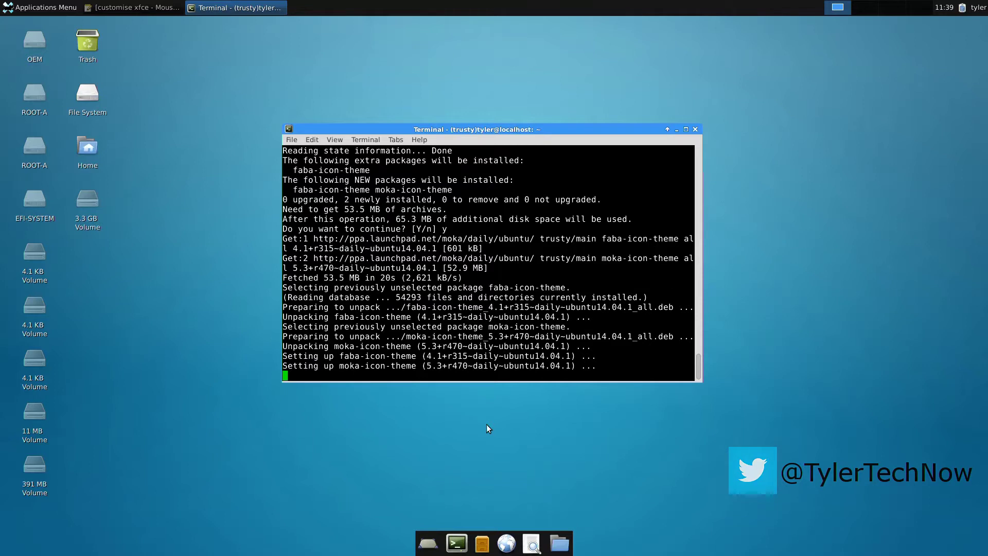
pyautogui.click(676, 130)
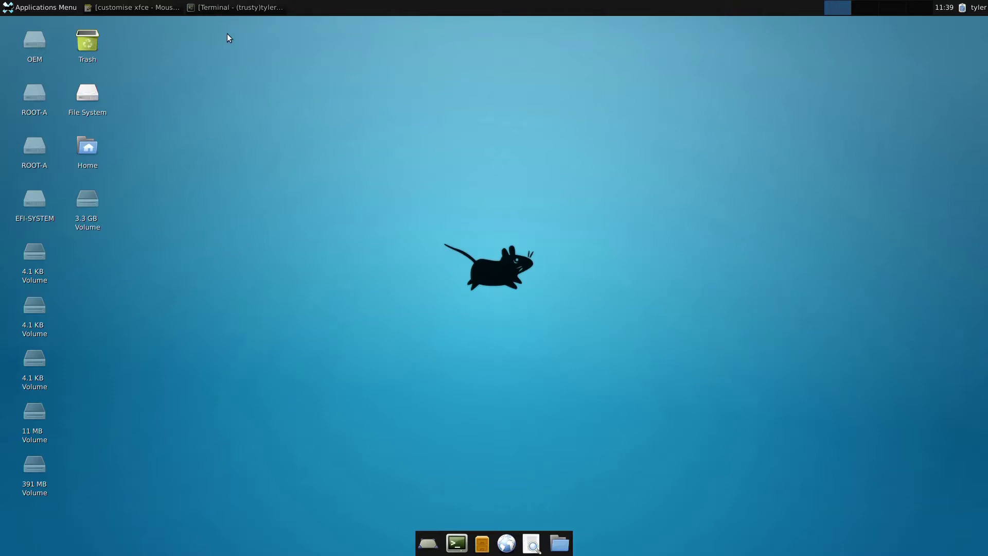
# - Copy the 'add-apt-repository ppa:docky-core/ppa' line from the restored notes
pyautogui.click(139, 8)
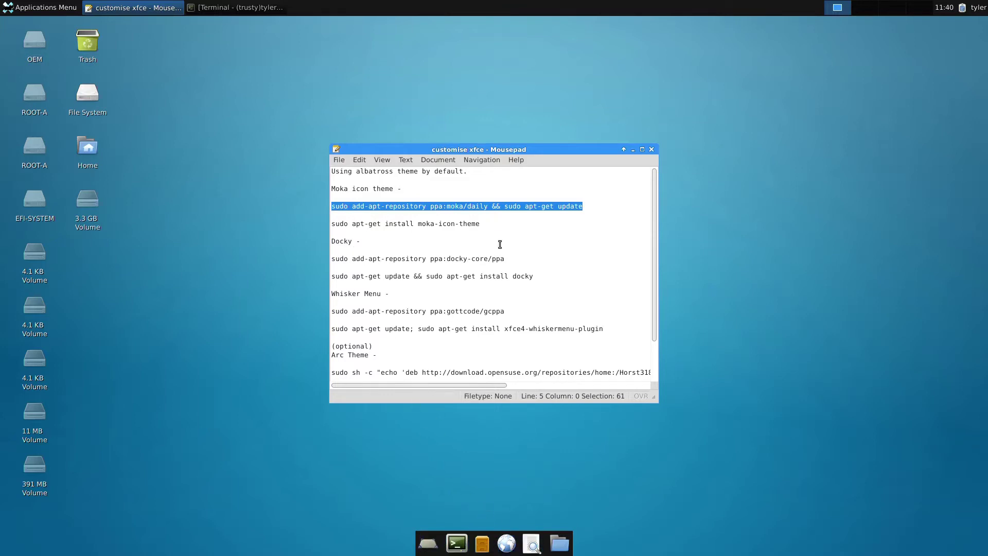
pyautogui.moveTo(508, 259); pyautogui.dragTo(334, 259)
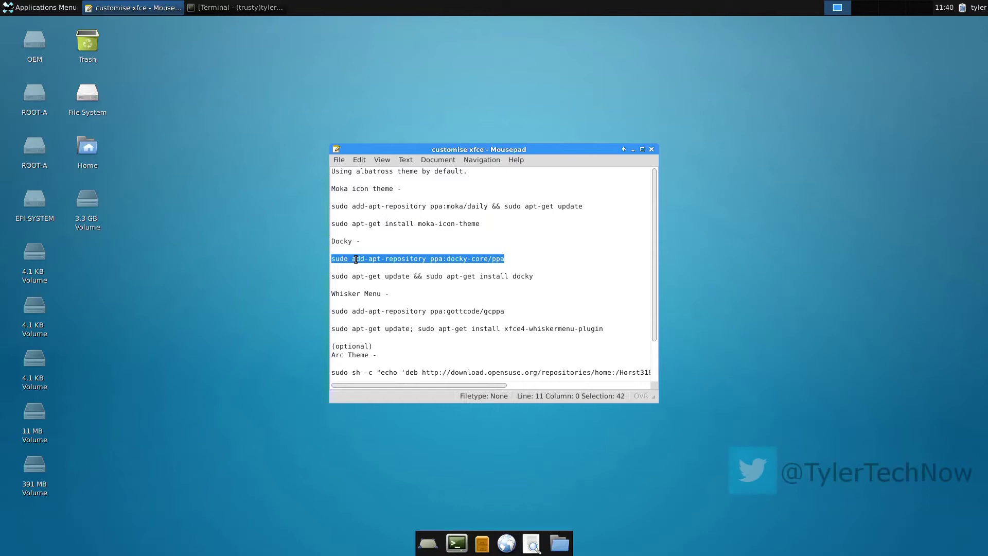
pyautogui.rightClick(357, 261)
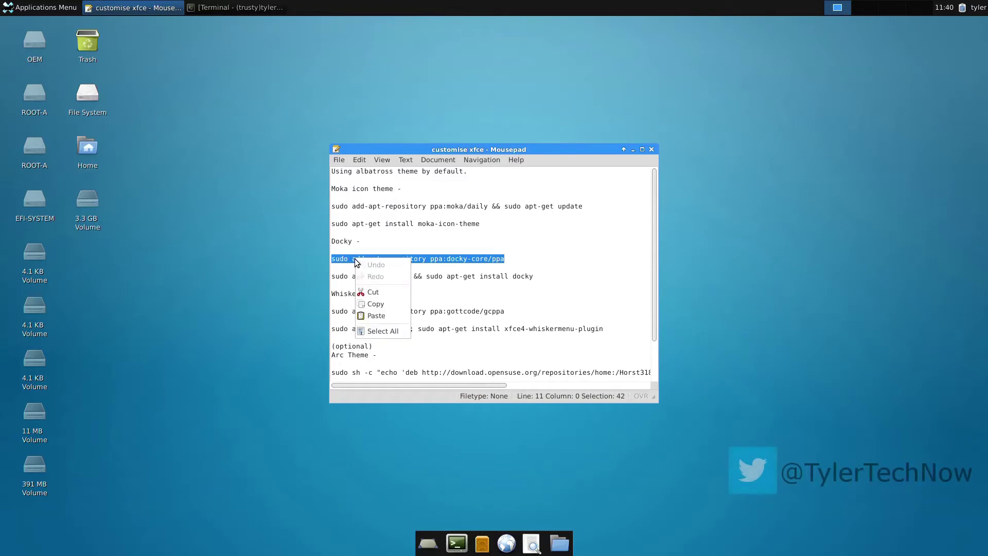
pyautogui.click(368, 301)
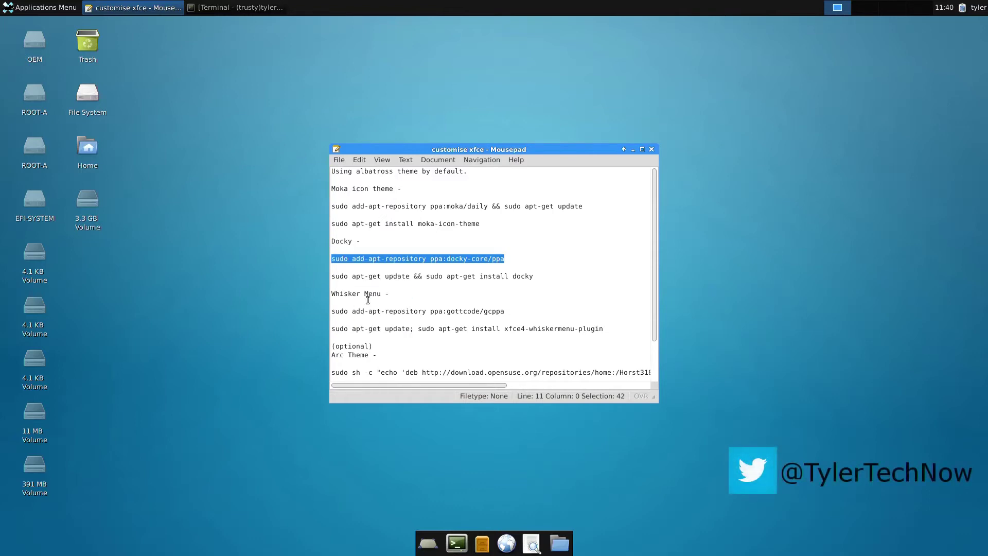
# - Paste and run 'sudo add-apt-repository ppa:docky-core/ppa' in the terminal, confirming the addition
pyautogui.click(633, 150)
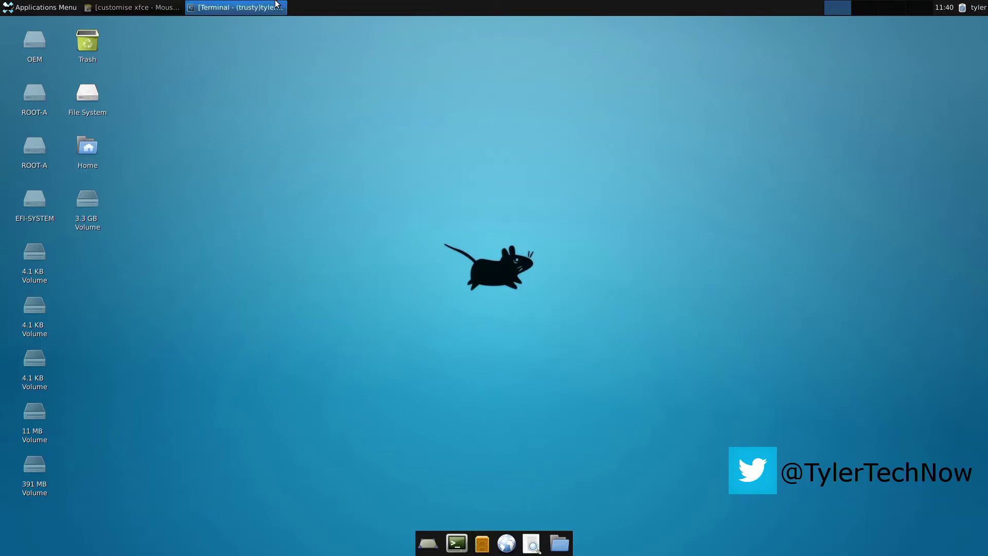
pyautogui.click(256, 5)
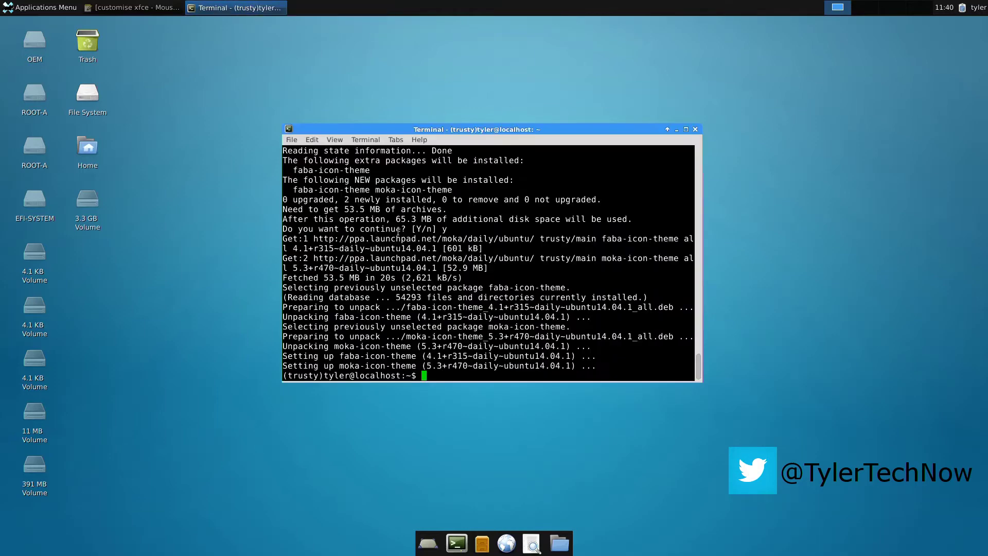
pyautogui.rightClick(444, 377)
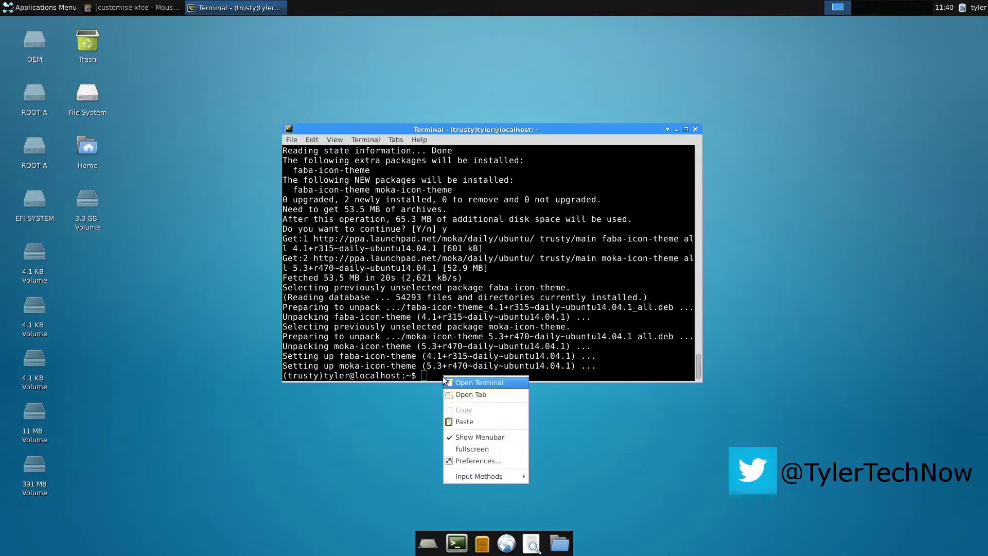
pyautogui.click(462, 424)
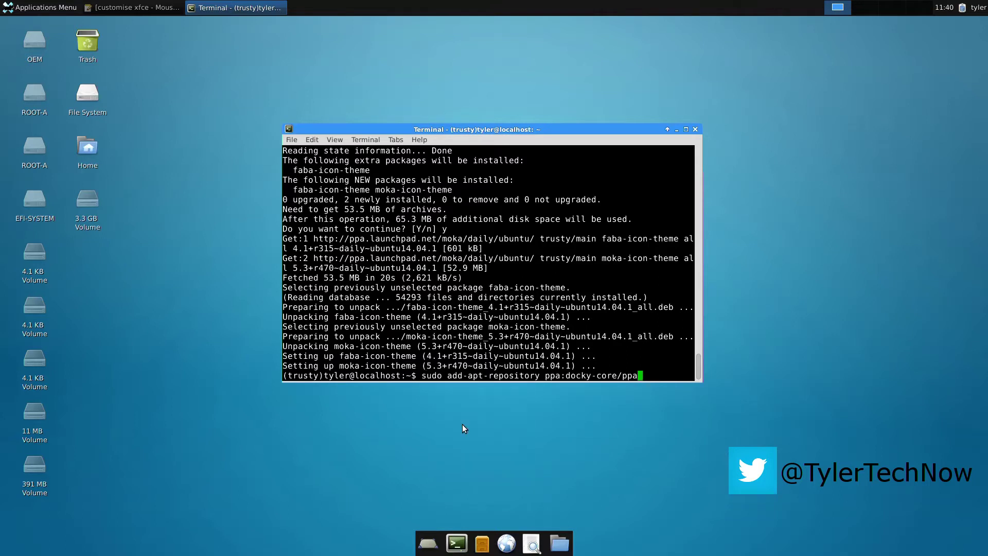
pyautogui.press('Return')
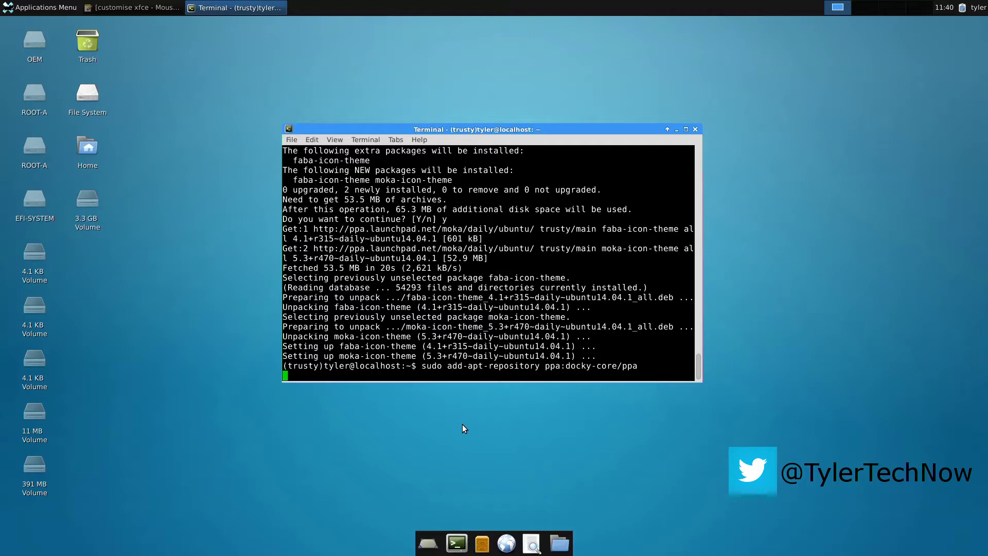
pyautogui.press('Return')
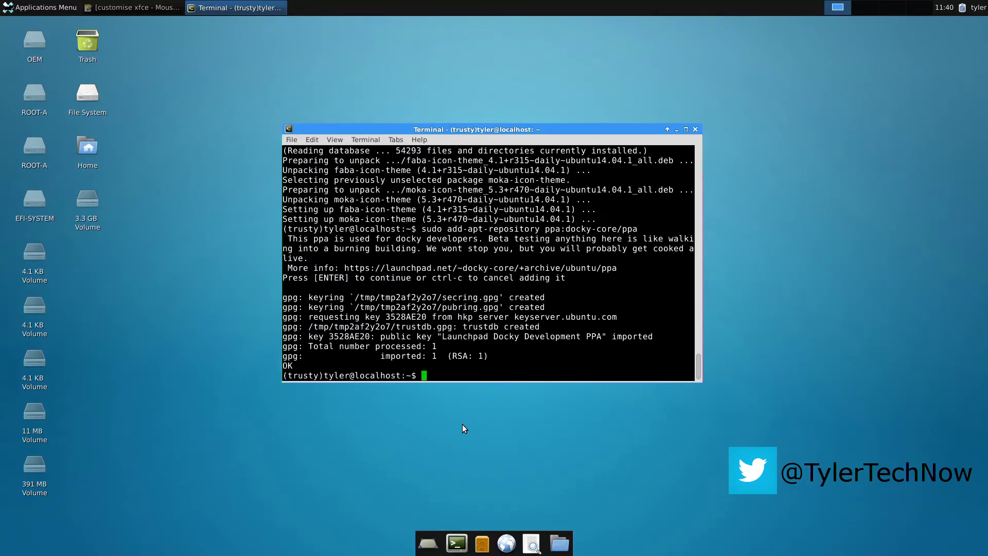
# - Run 'sudo apt-get update && sudo apt-get install docky' and answer y
pyautogui.write('sudo apt-get upda')
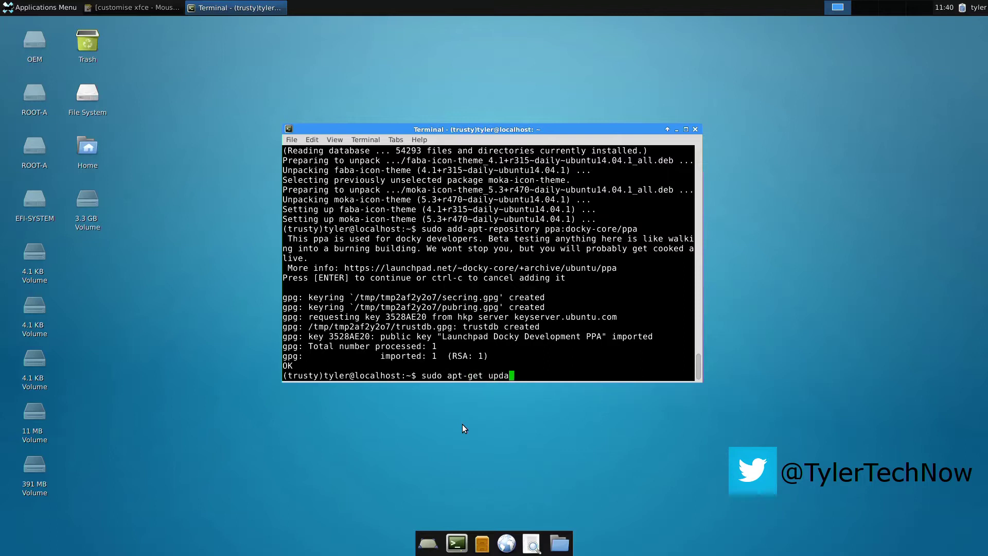
pyautogui.write('te && sudo apt-get install docky')
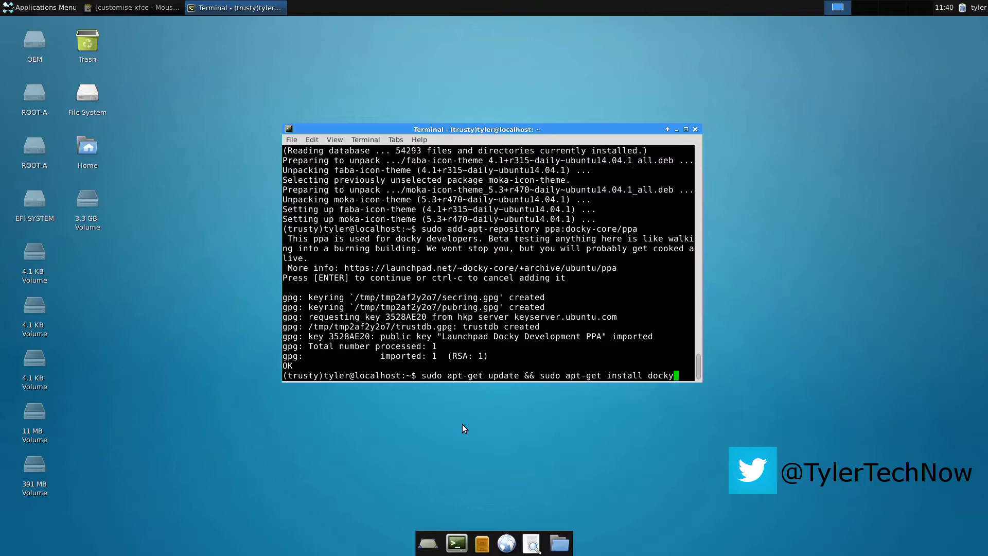
pyautogui.press('Return')
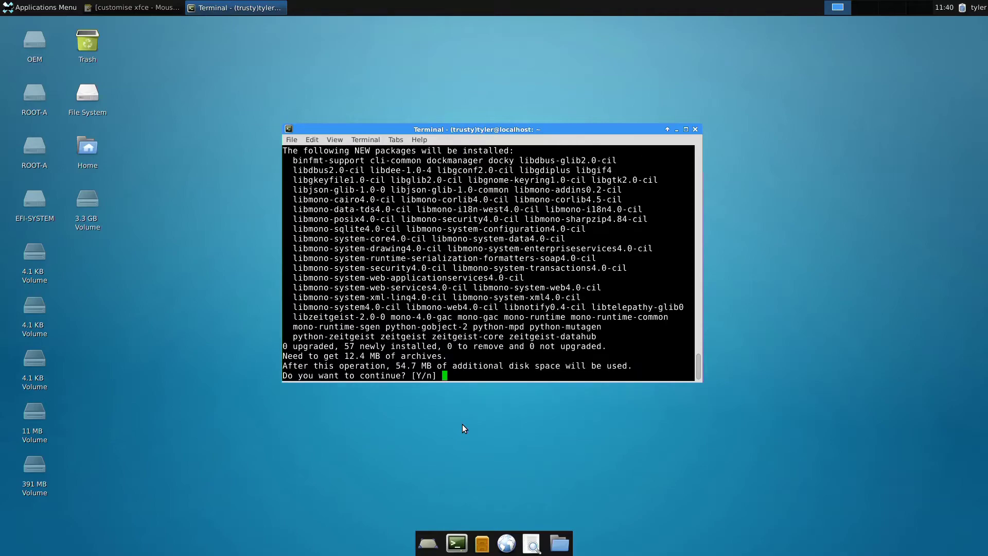
pyautogui.write('y')
pyautogui.press('Return')
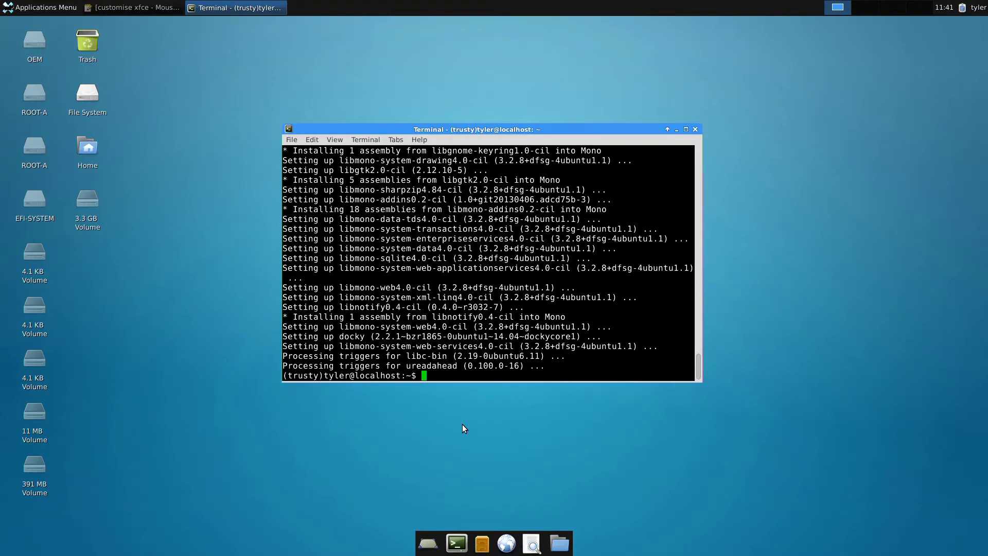
# - Exit the terminal, then uncheck Home, Filesystem, Trash and Removable Devices in Desktop Settings' Icons tab
pyautogui.write('exit')
pyautogui.press('Return')
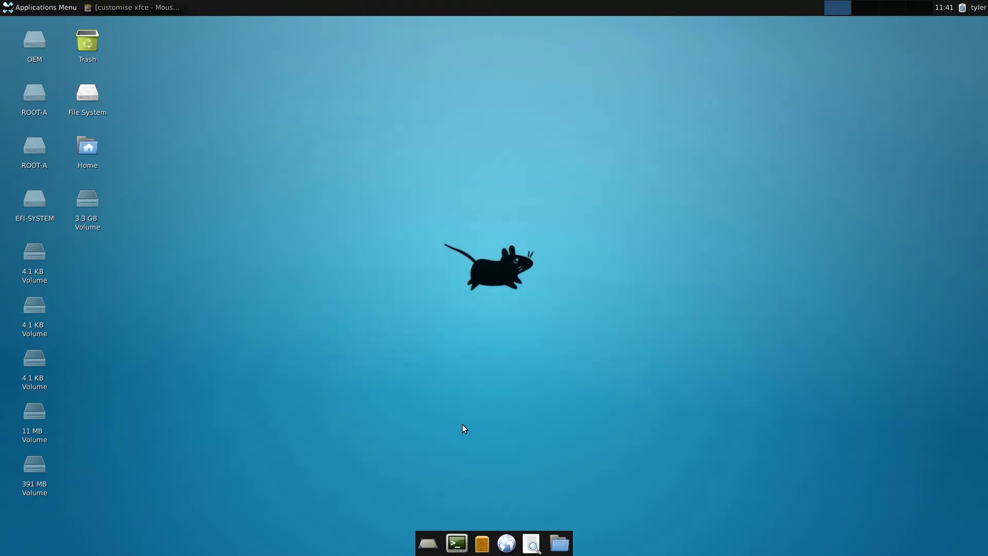
pyautogui.rightClick(462, 424)
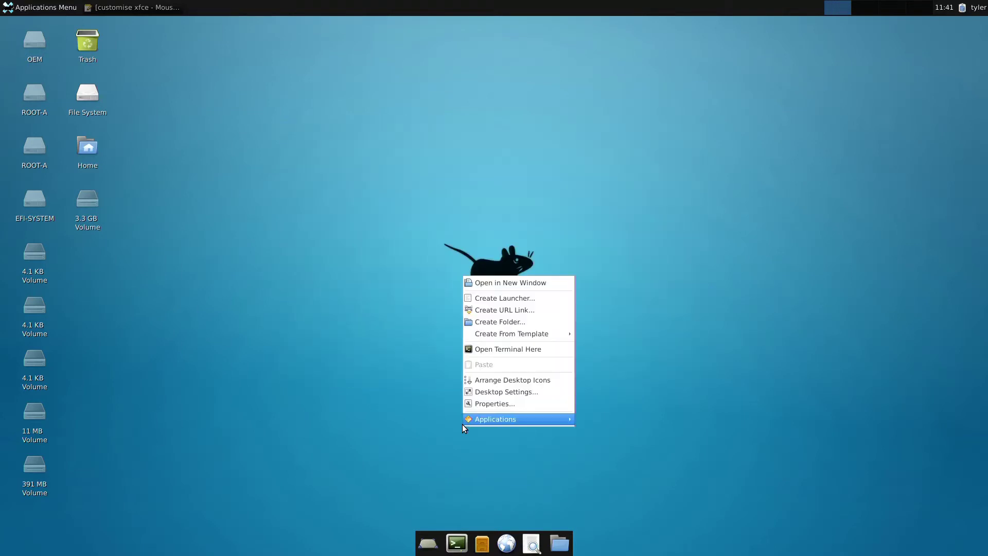
pyautogui.click(538, 392)
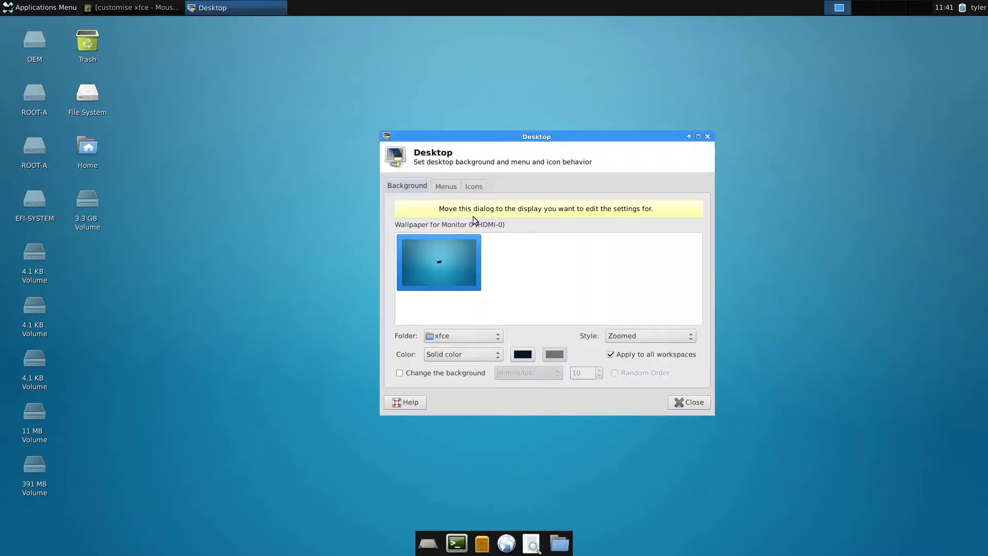
pyautogui.click(474, 187)
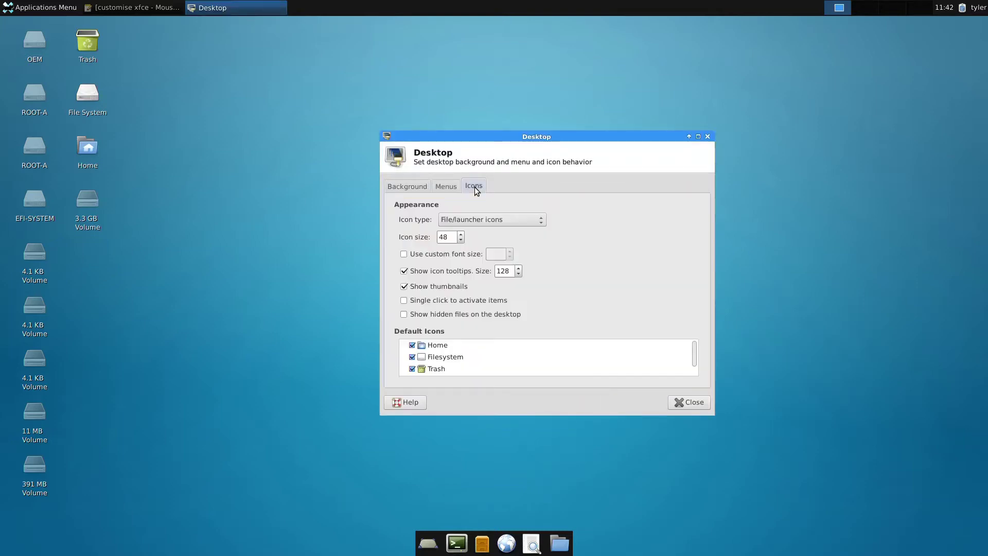
pyautogui.click(414, 343)
pyautogui.click(414, 357)
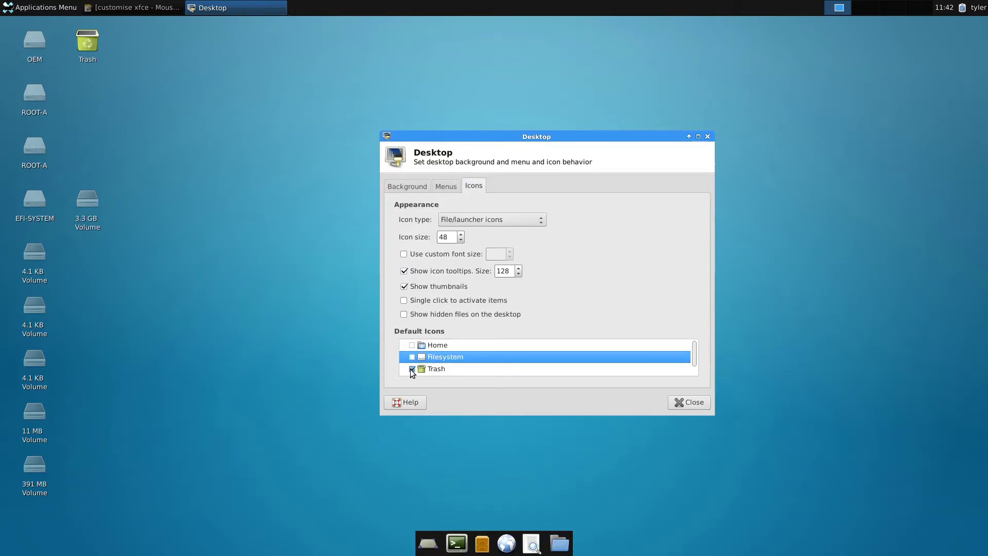
pyautogui.click(410, 369)
pyautogui.scroll(-1, 415, 365)
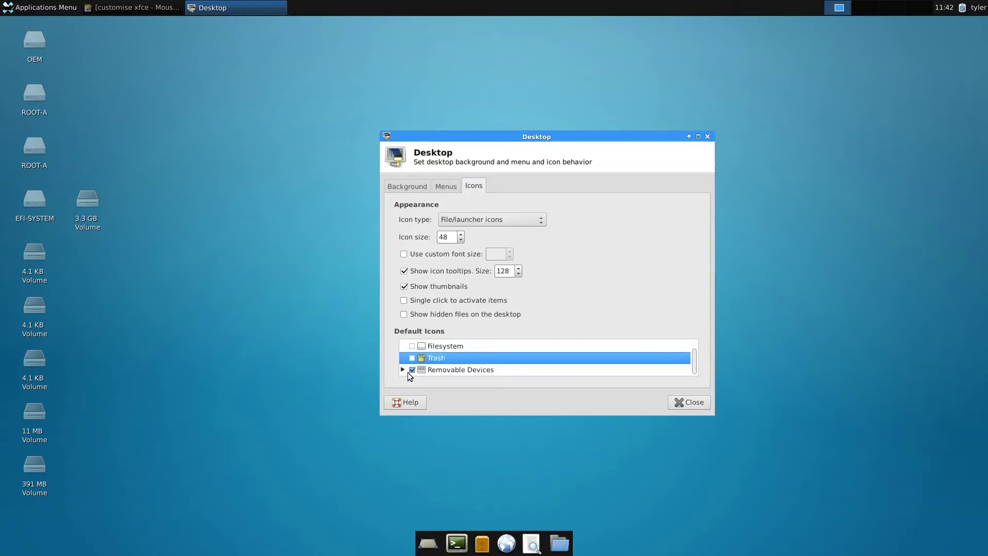
pyautogui.click(412, 370)
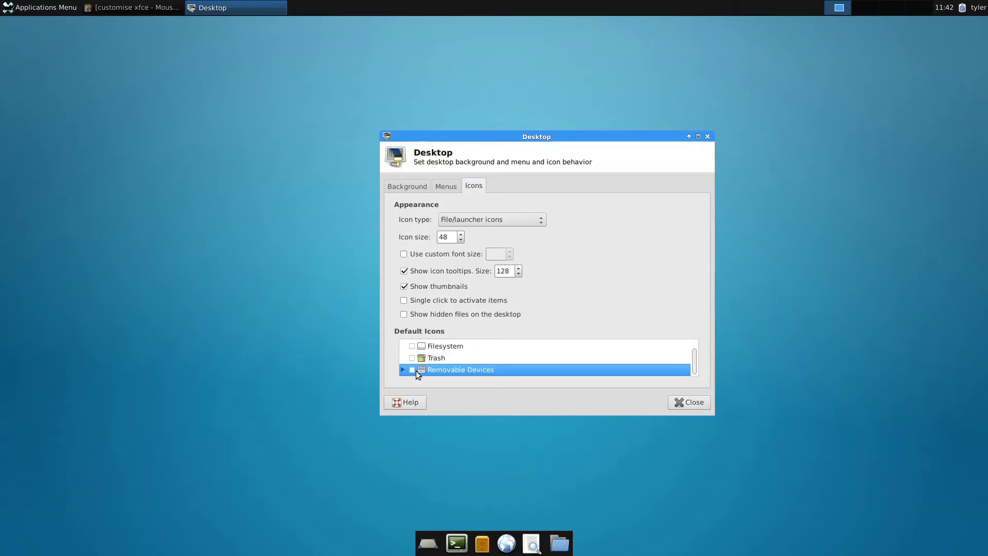
# - Enable display compositing and turn off dock-window shadows in Window Manager Tweaks' Compositor tab
pyautogui.click(685, 407)
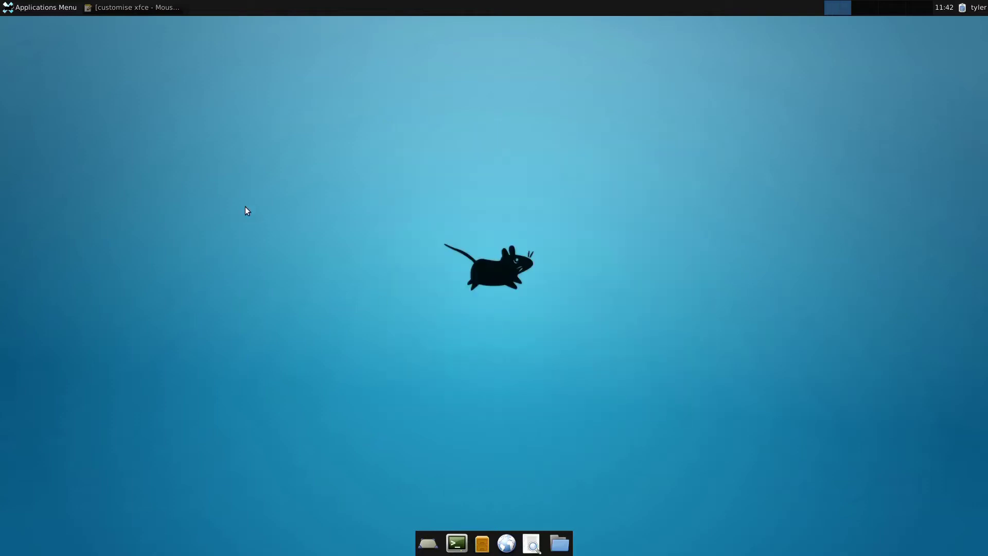
pyautogui.click(26, 8)
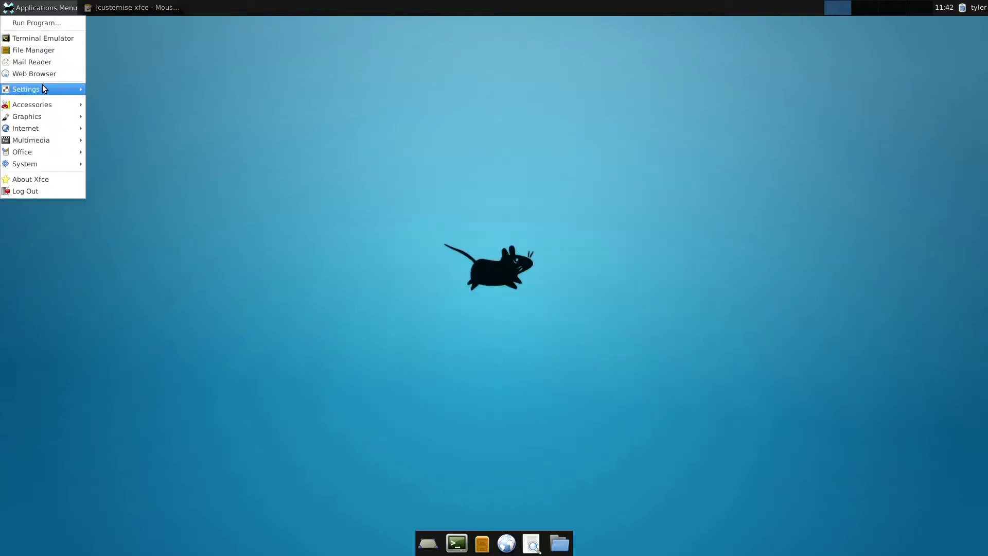
pyautogui.moveTo(36, 89)
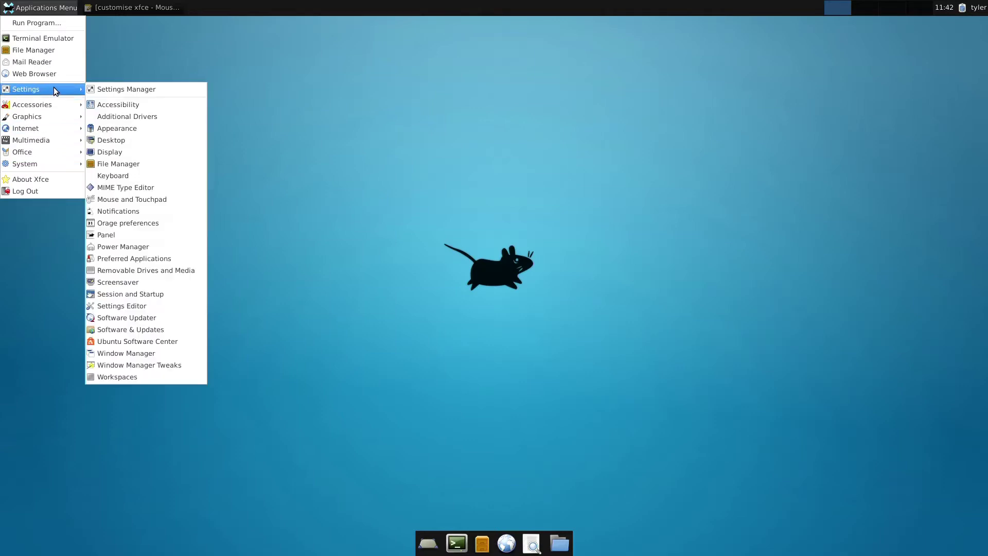
pyautogui.click(95, 91)
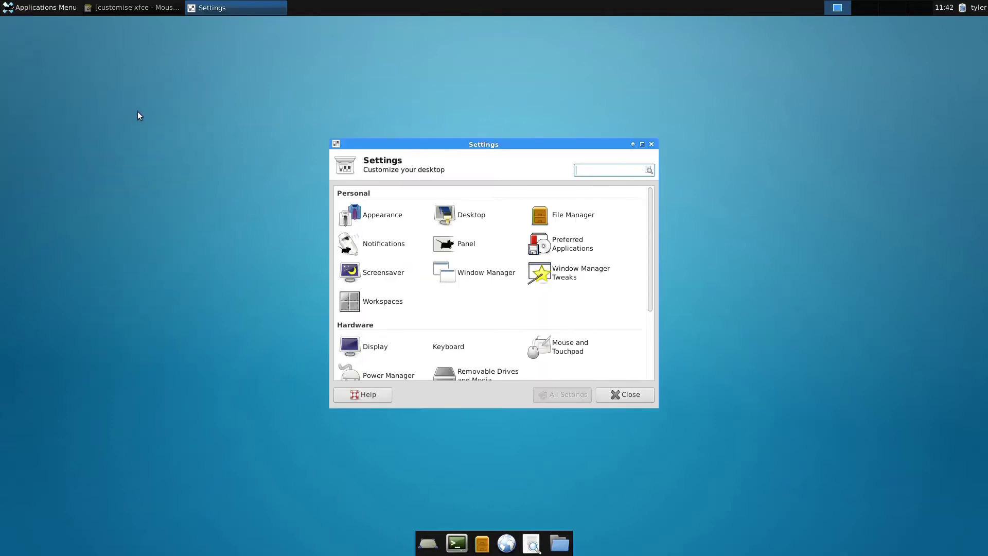
pyautogui.click(564, 278)
pyautogui.click(557, 195)
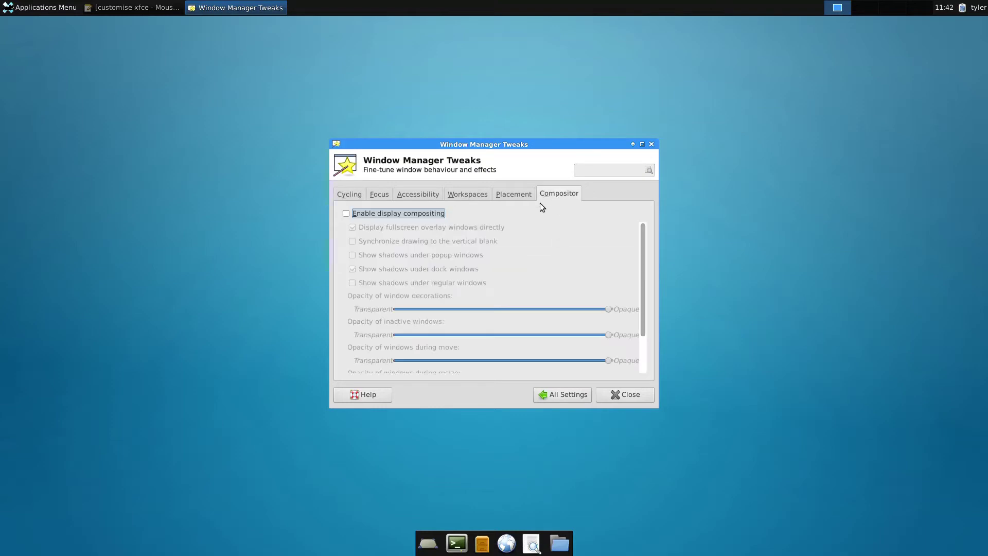
pyautogui.click(413, 215)
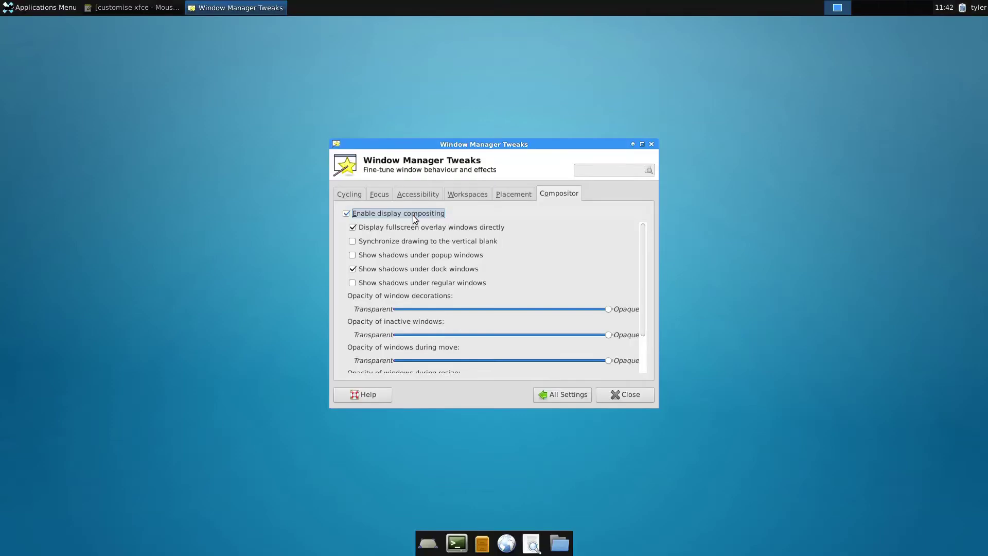
pyautogui.click(360, 270)
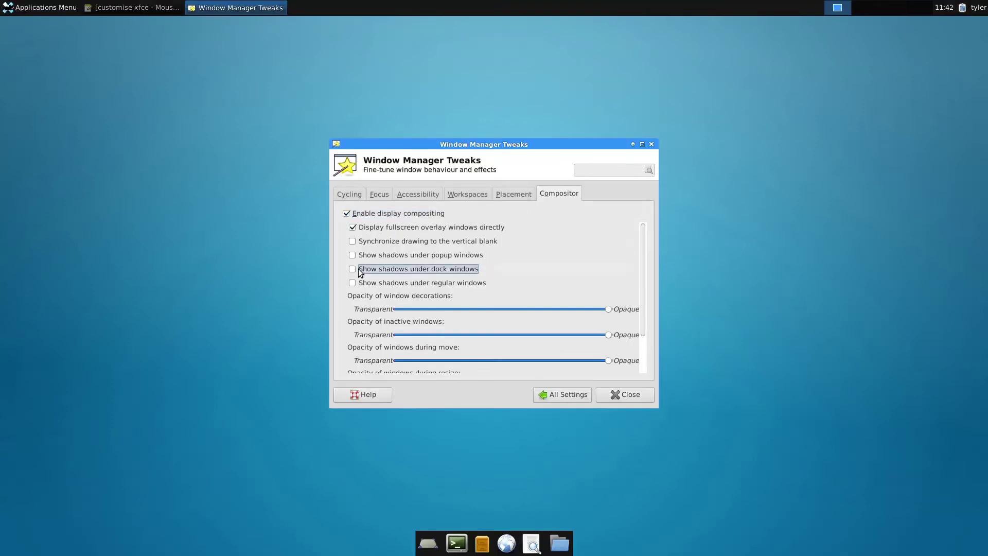
pyautogui.click(632, 401)
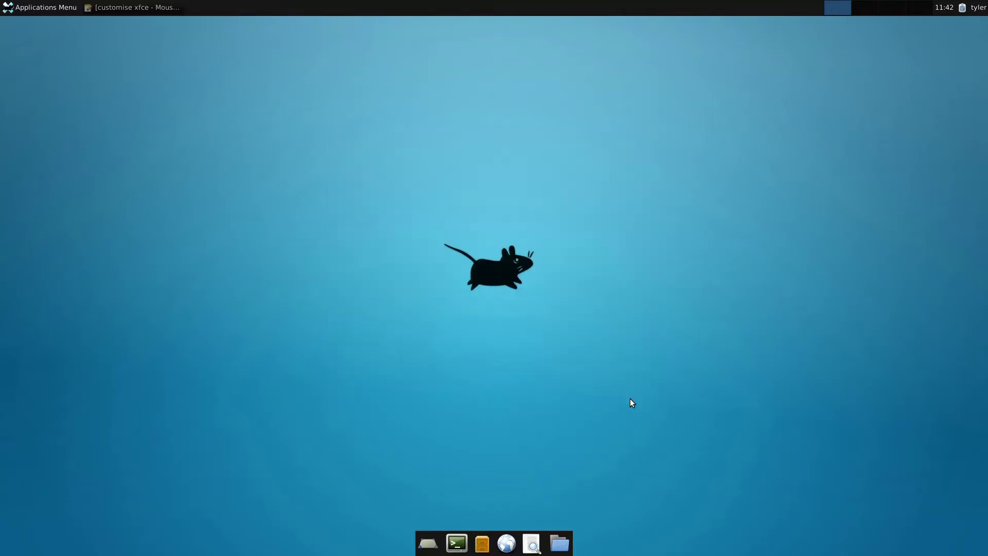
# - Delete Panel 2 using Panel Preferences' minus button, confirming the removal
pyautogui.rightClick(464, 532)
pyautogui.moveTo(473, 530)
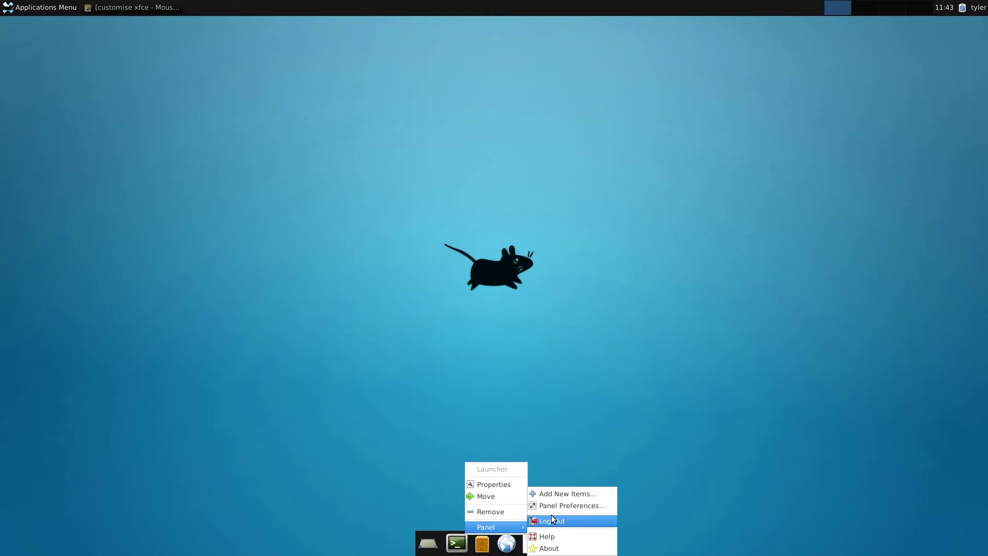
pyautogui.click(569, 507)
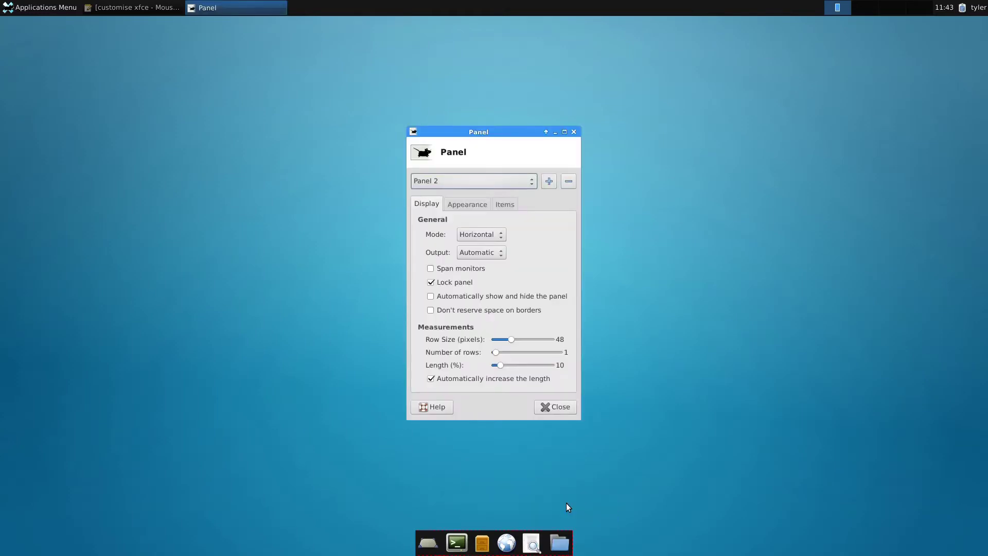
pyautogui.click(567, 184)
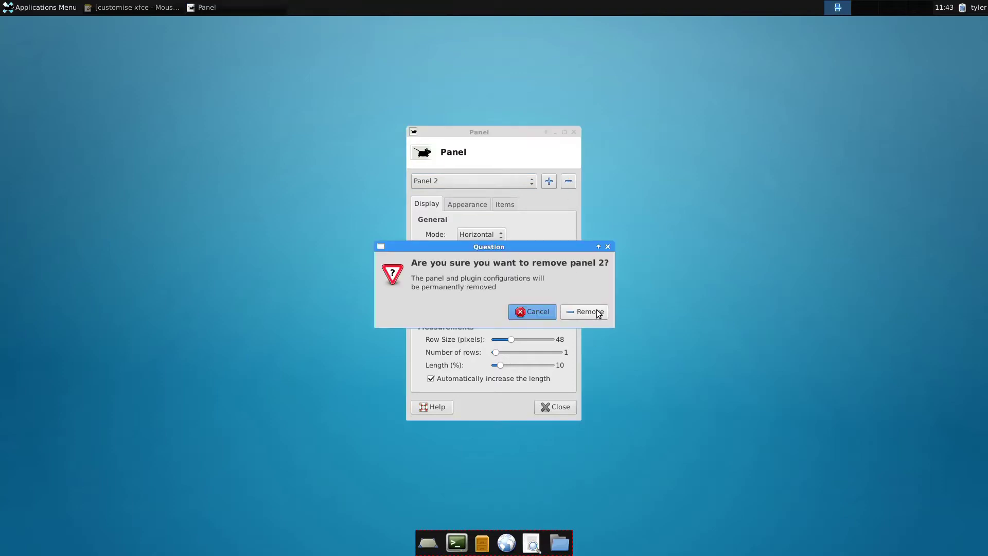
pyautogui.click(599, 313)
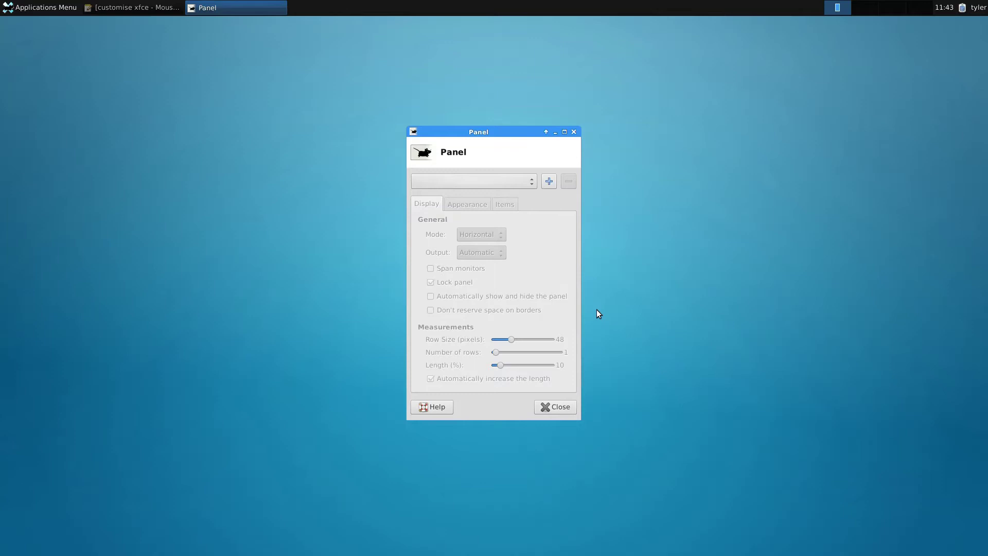
pyautogui.click(559, 408)
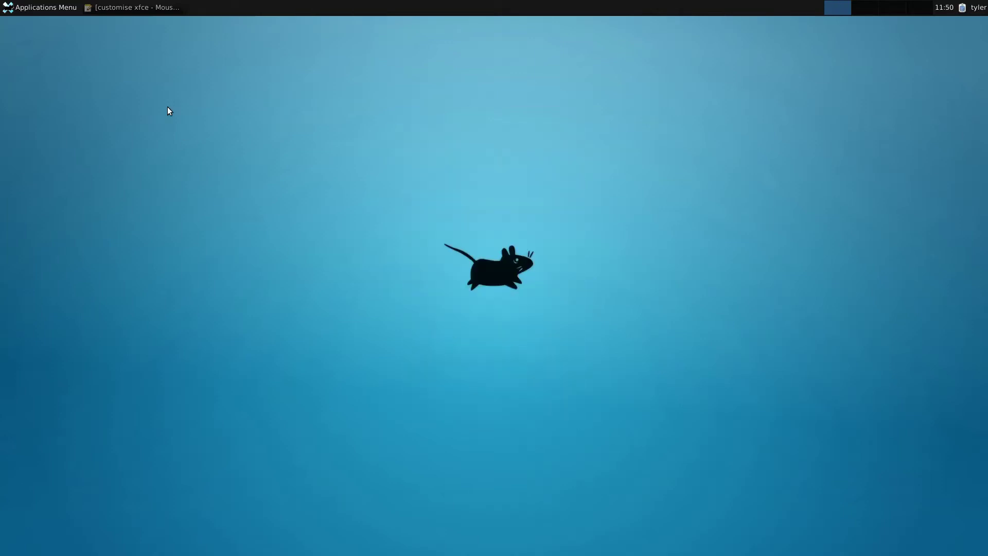
# - Launch Docky from the applications menu's Accessories
pyautogui.click(38, 10)
pyautogui.moveTo(54, 103)
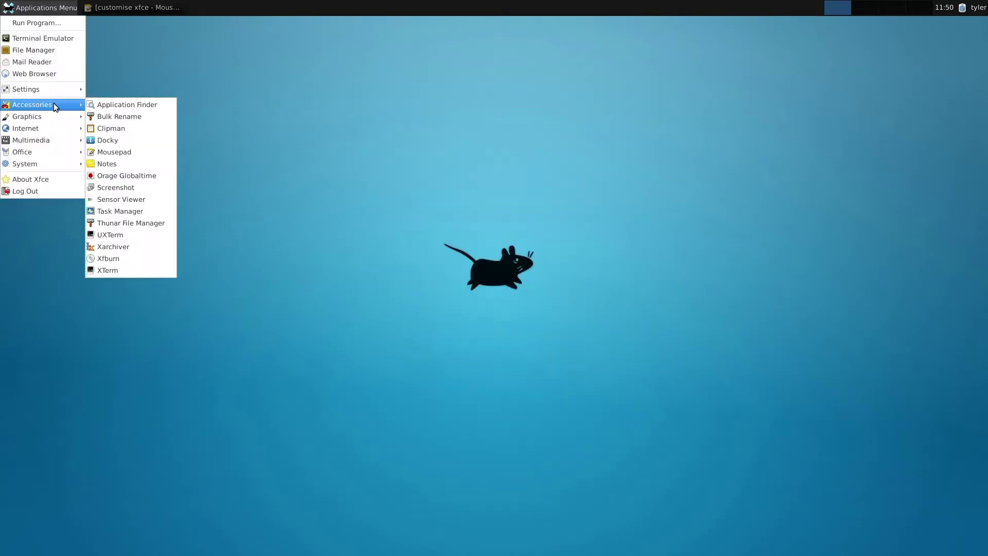
pyautogui.click(119, 140)
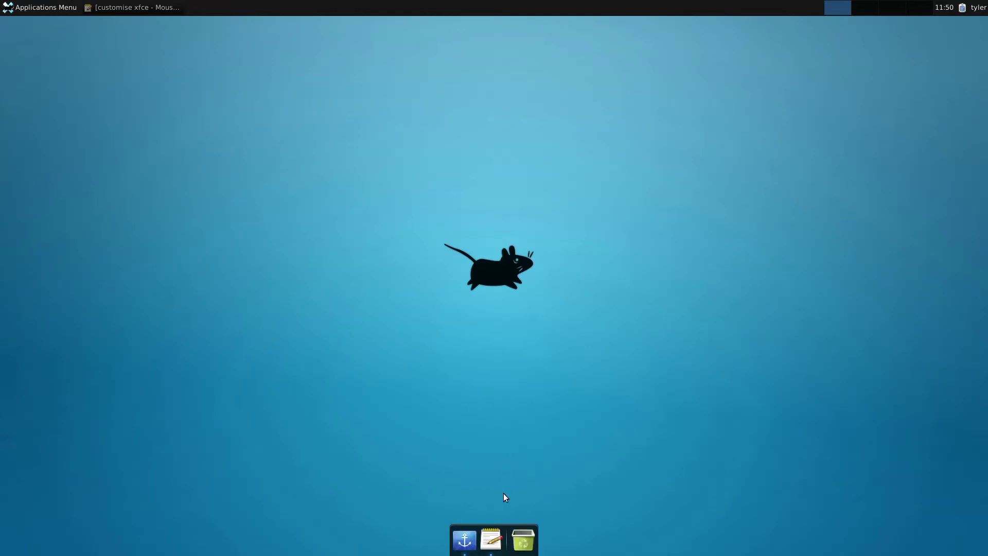
# - Set Docky's icon size to 44 in Docky Settings, then bring the notes back
pyautogui.click(471, 536)
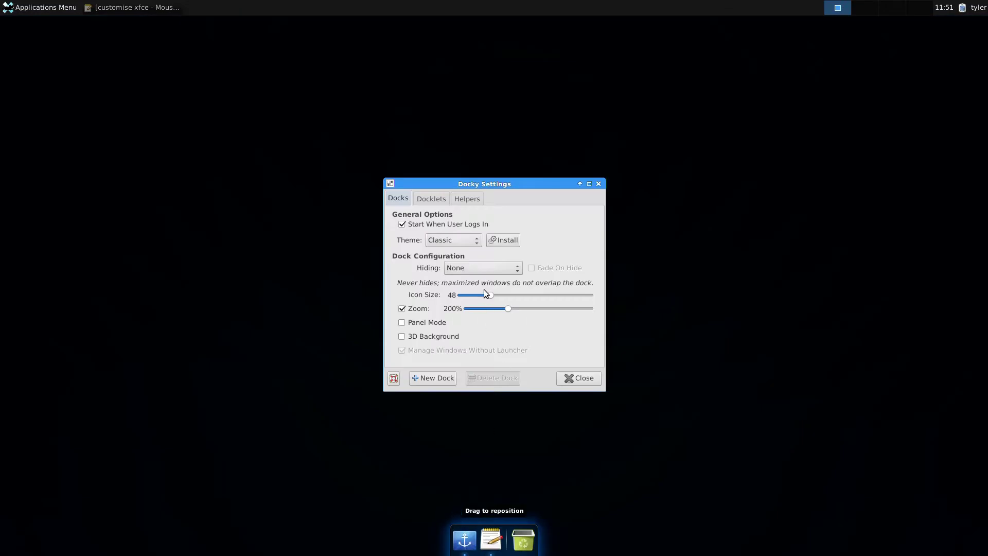
pyautogui.moveTo(488, 294); pyautogui.dragTo(485, 299)
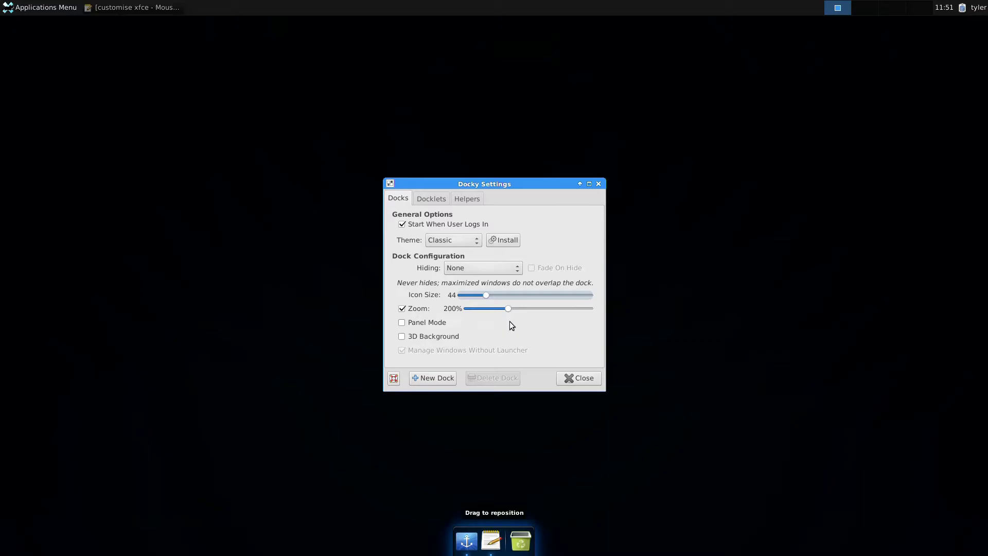
pyautogui.click(567, 379)
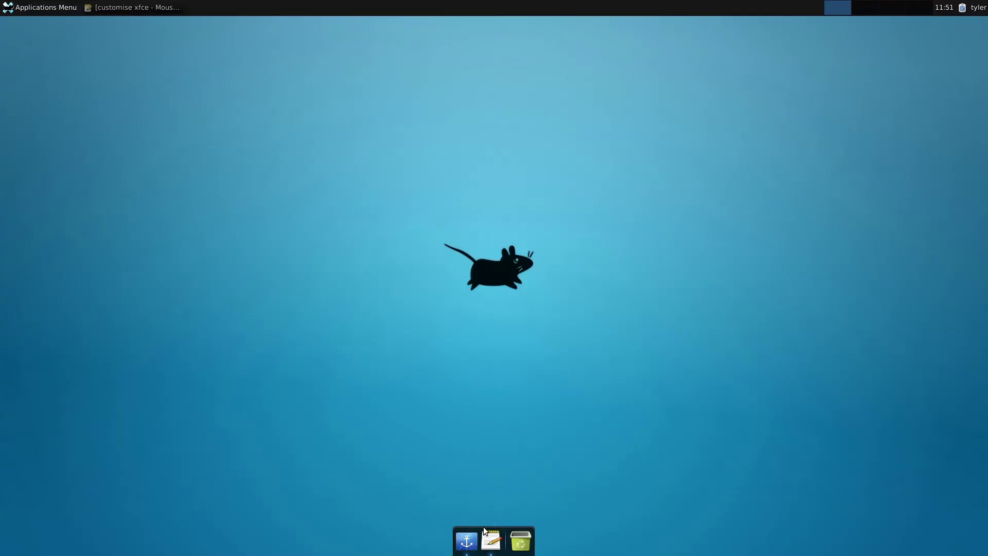
pyautogui.click(489, 543)
# - Minimize the notes and open Panel Preferences at the top panel's Items list
pyautogui.click(489, 545)
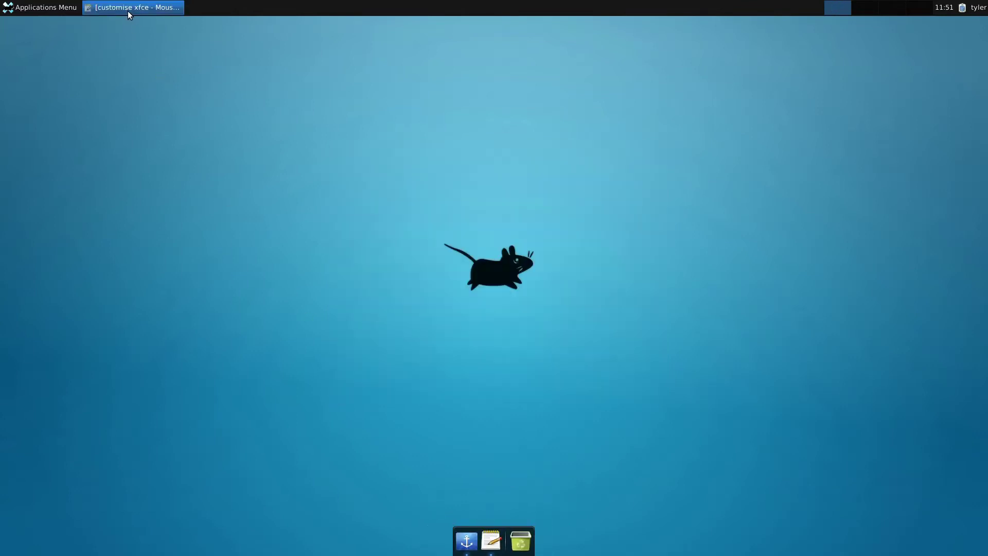
pyautogui.rightClick(270, 9)
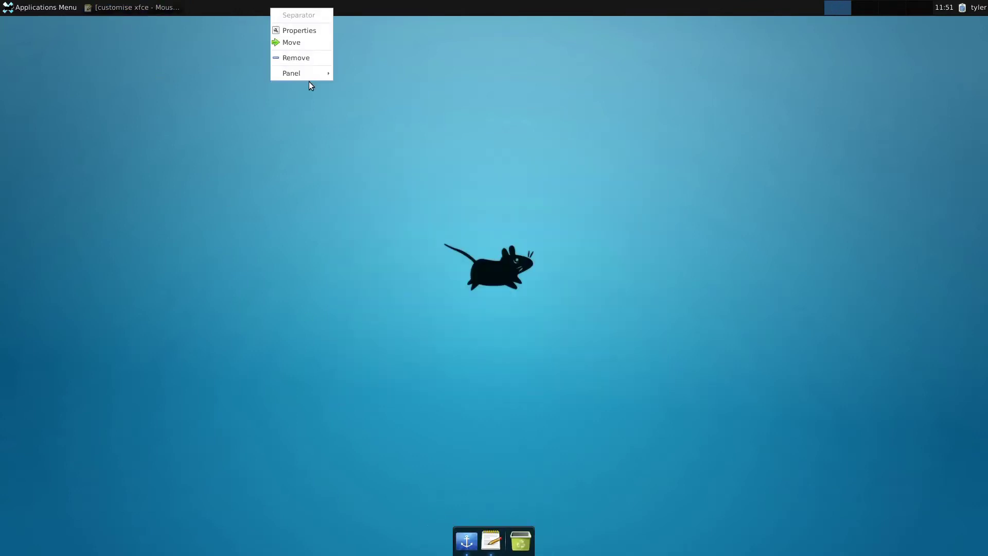
pyautogui.moveTo(309, 78)
pyautogui.click(369, 86)
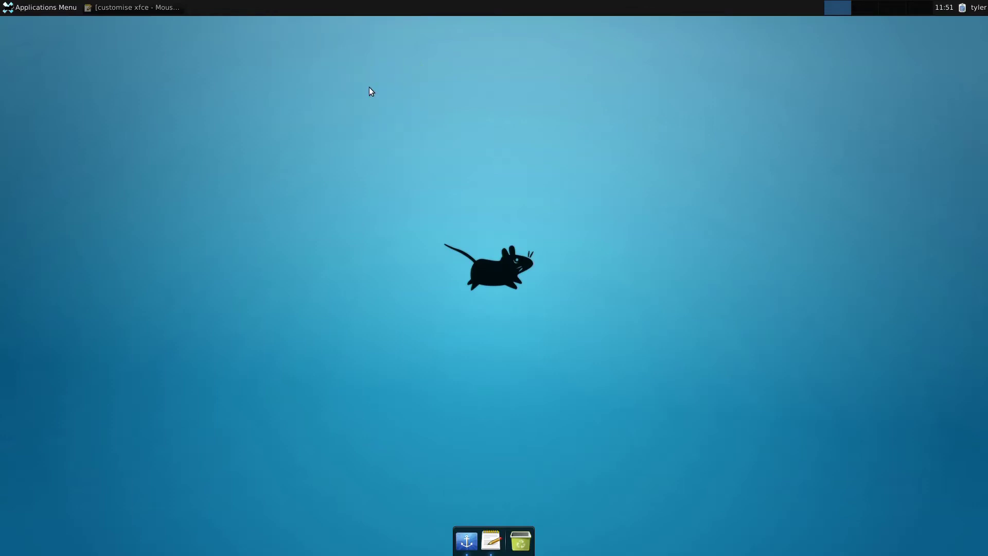
pyautogui.click(506, 202)
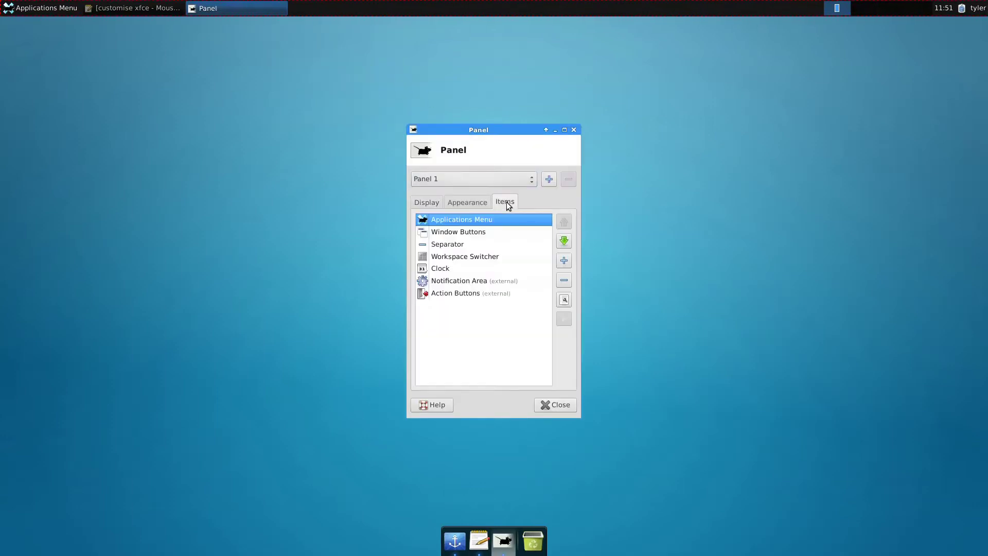
# - Remove the Window Buttons and Workspace Switcher items from Panel 1
pyautogui.click(453, 233)
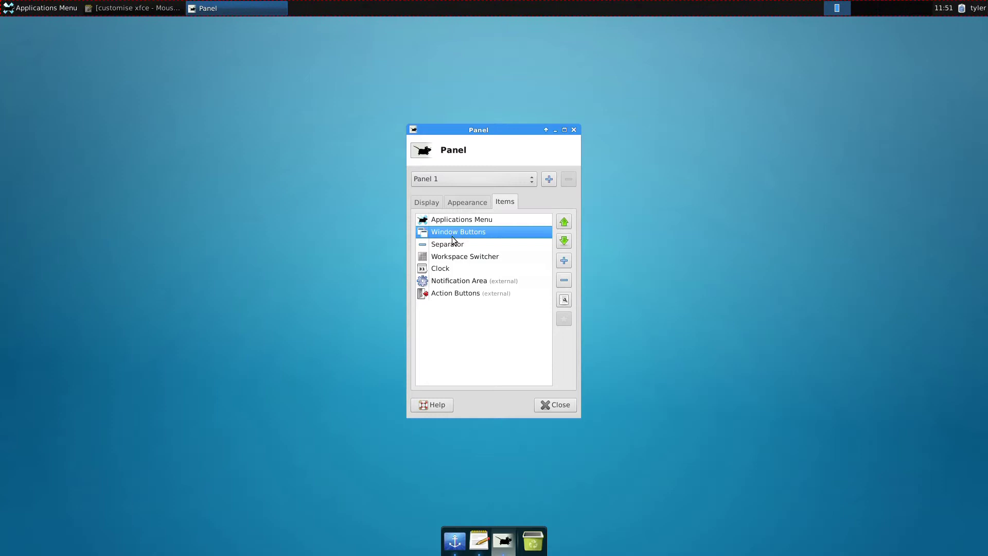
pyautogui.click(564, 281)
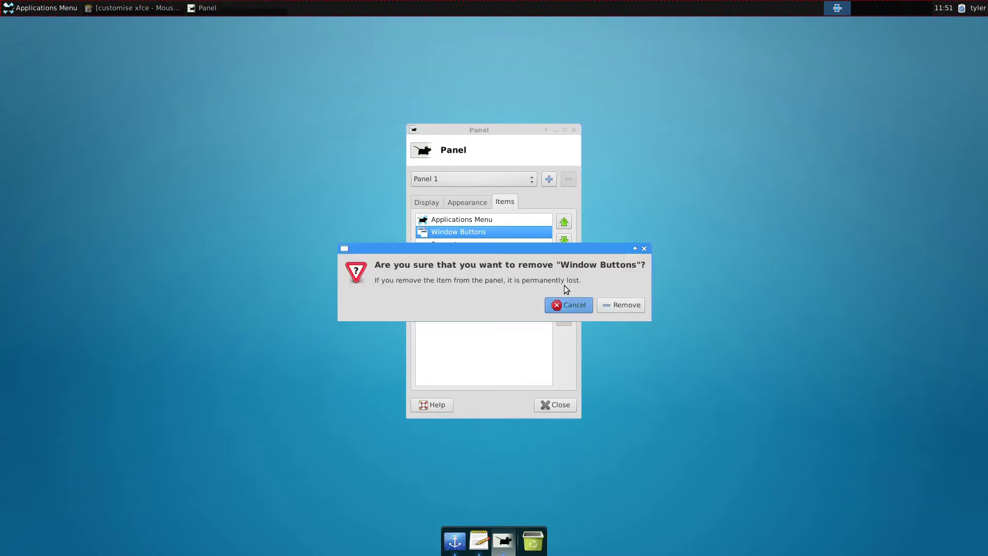
pyautogui.click(621, 305)
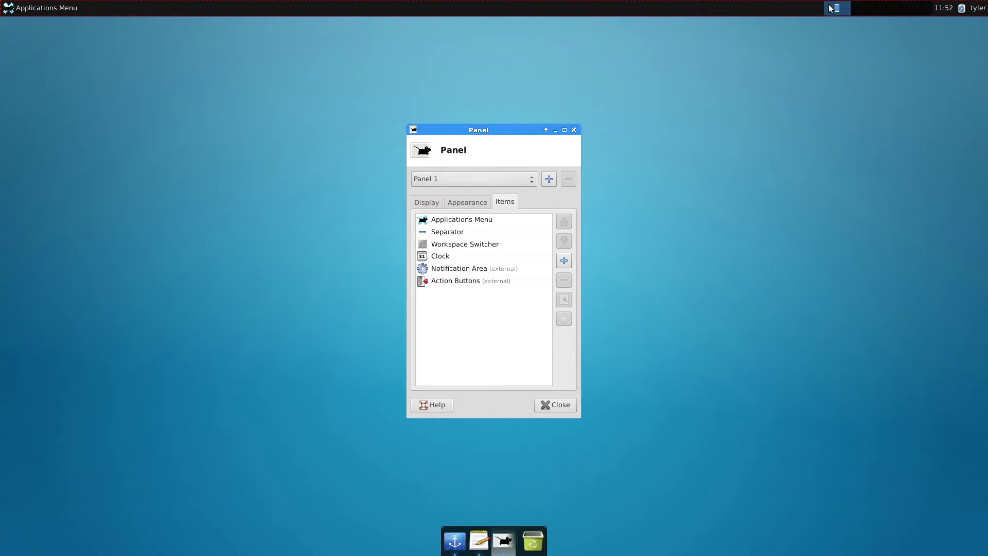
pyautogui.click(471, 245)
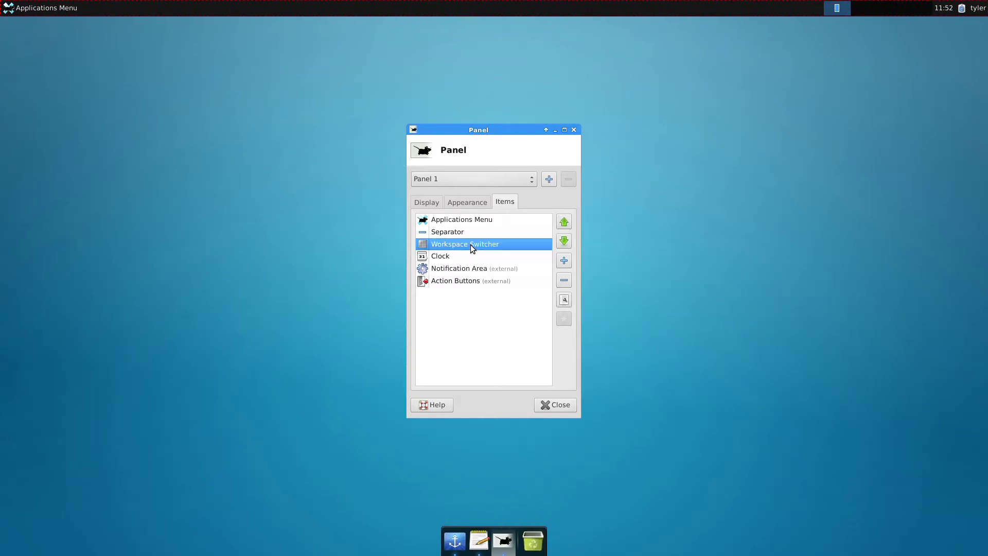
pyautogui.click(565, 280)
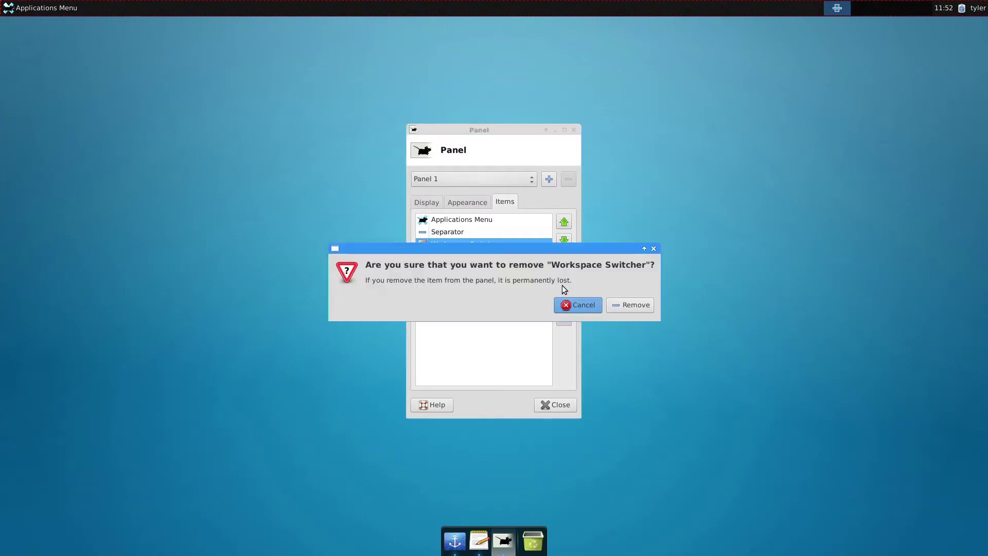
pyautogui.click(621, 306)
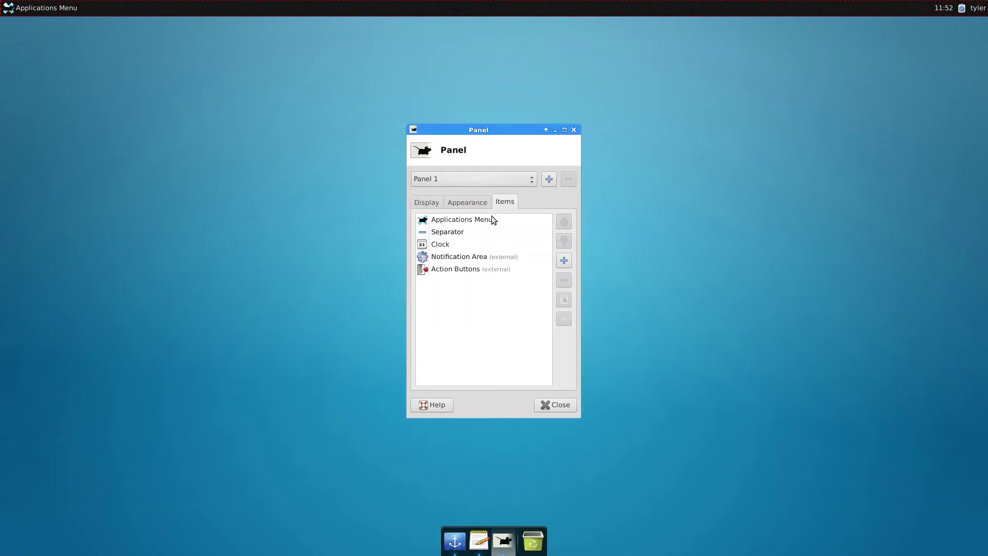
# - Set the top panel's Enter and Leave opacity to 80
pyautogui.click(470, 204)
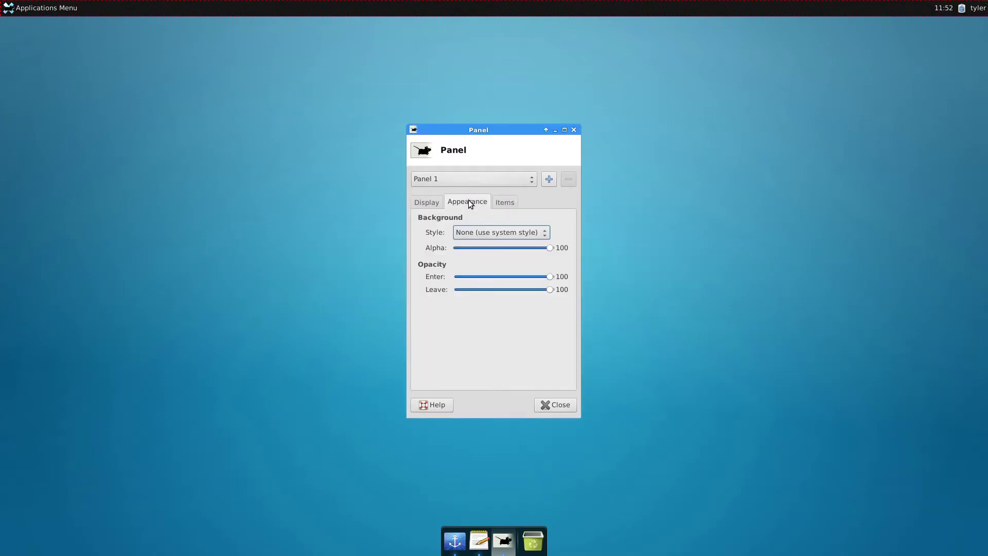
pyautogui.click(550, 277)
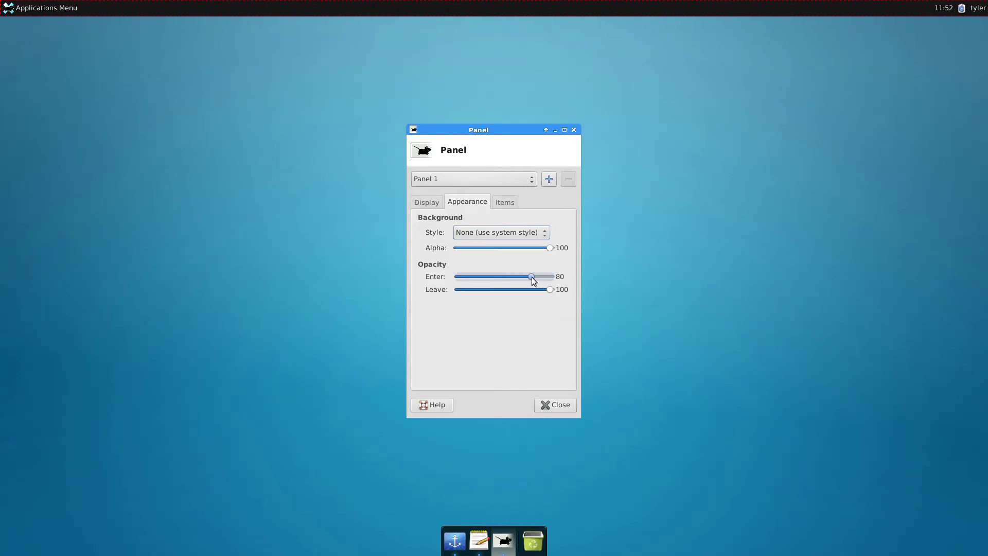
pyautogui.moveTo(532, 276); pyautogui.dragTo(532, 276)
pyautogui.click(532, 289)
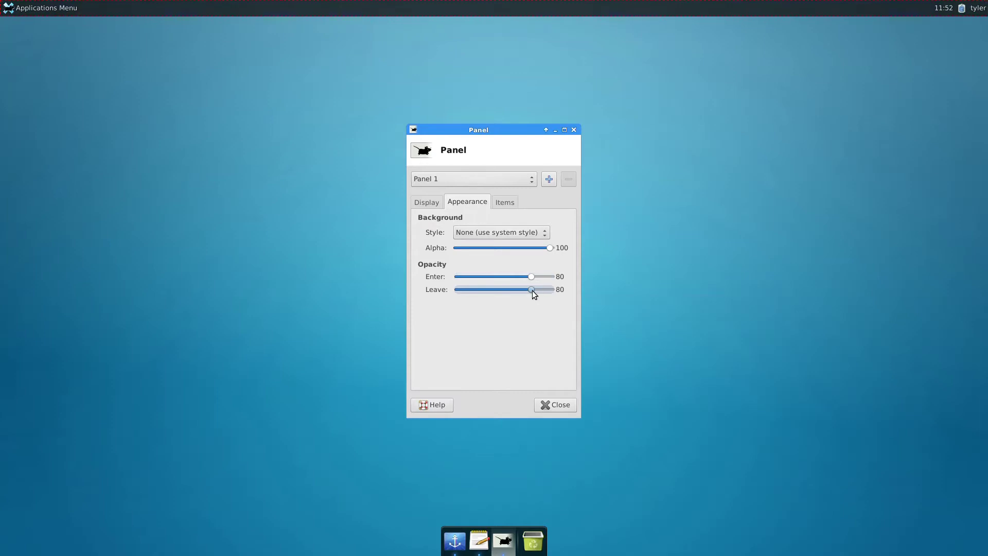
# - Shrink the panel's row size to 22 pixels and close Panel Preferences
pyautogui.click(443, 204)
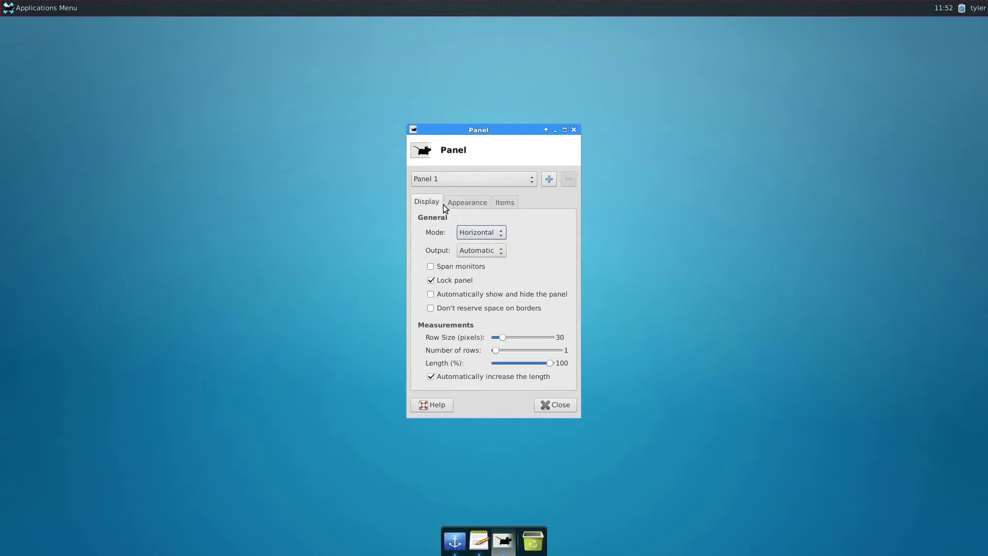
pyautogui.moveTo(501, 338); pyautogui.dragTo(502, 338)
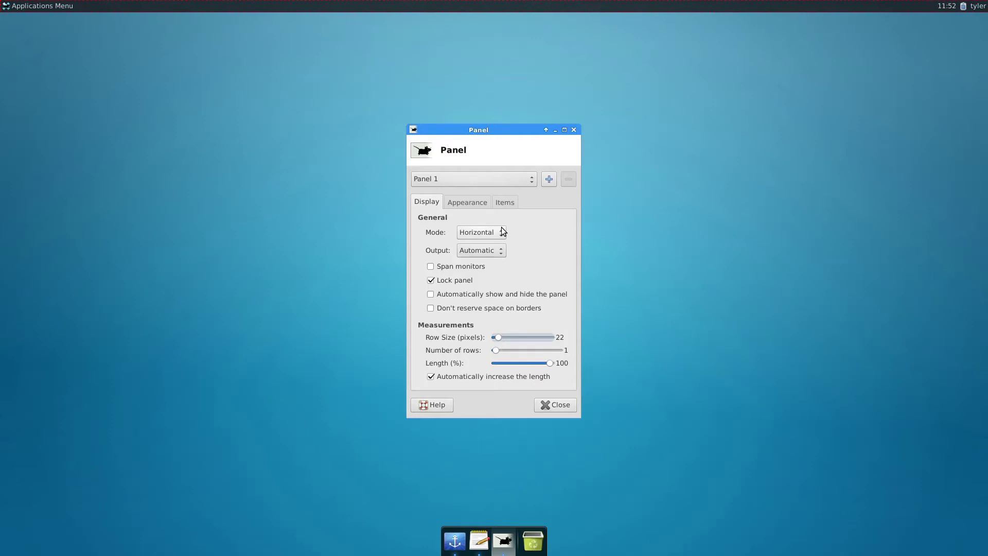
pyautogui.click(470, 203)
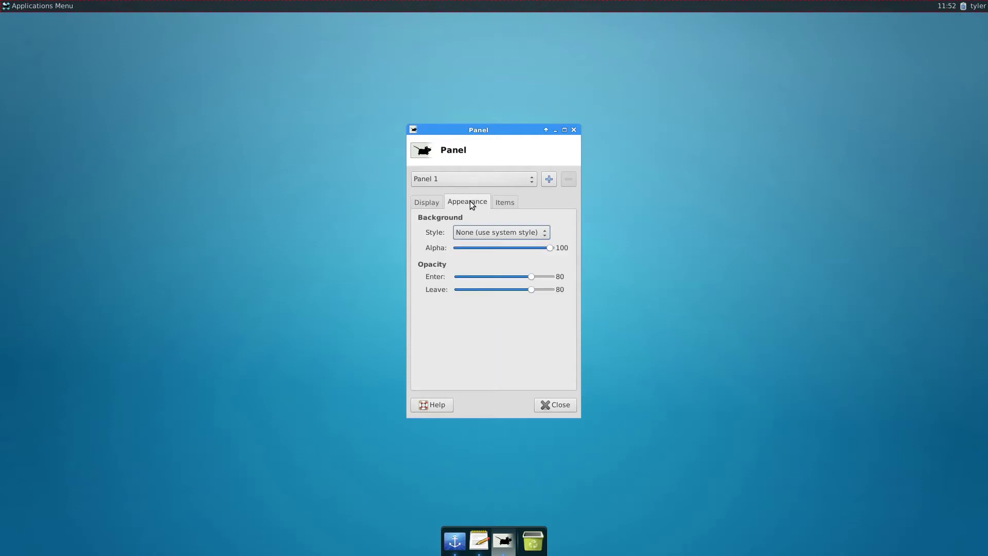
pyautogui.click(505, 206)
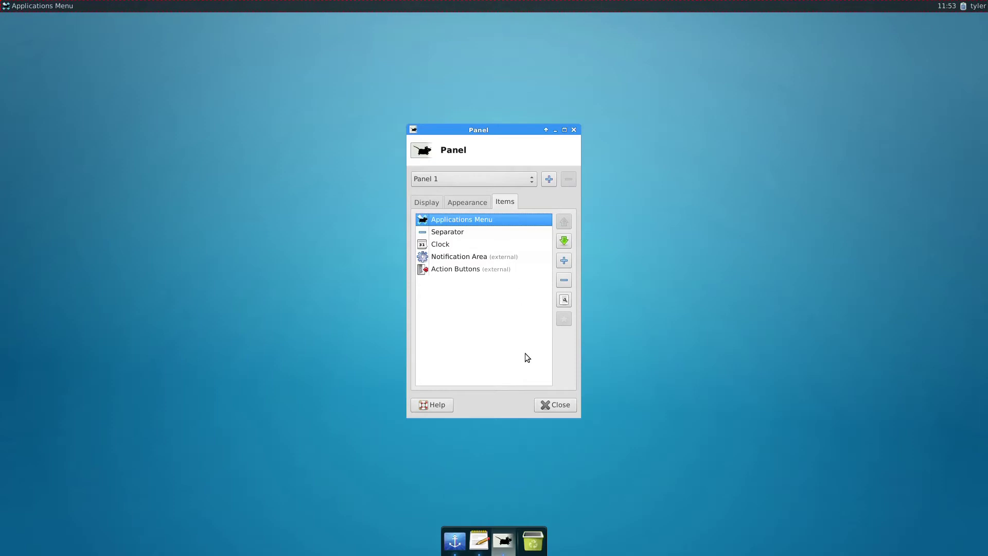
pyautogui.click(555, 405)
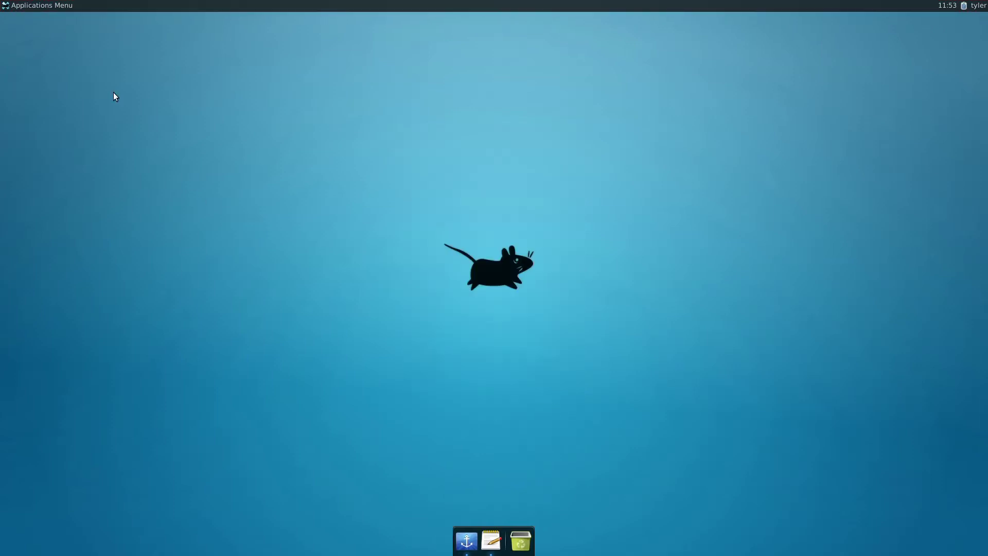
# - Restore the Mousepad notes and copy 'sudo add-apt-repository ppa:gottcode/gcppa'
pyautogui.click(45, 6)
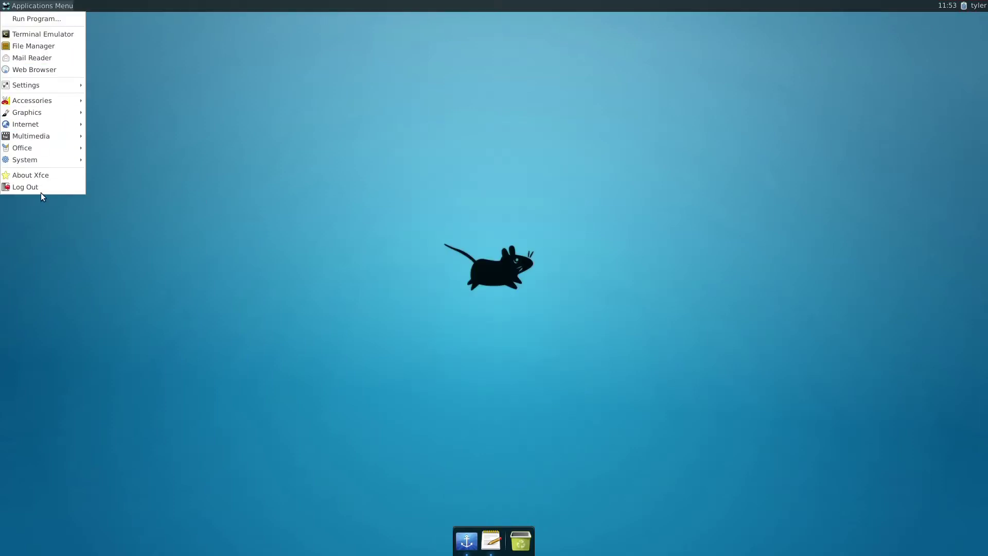
pyautogui.click(275, 242)
pyautogui.click(485, 541)
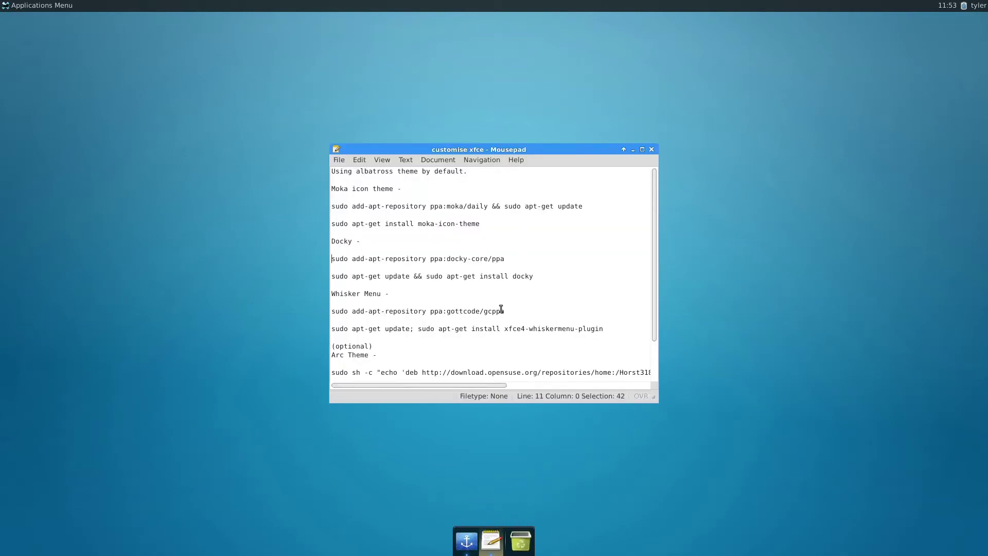
pyautogui.moveTo(505, 311); pyautogui.dragTo(325, 315)
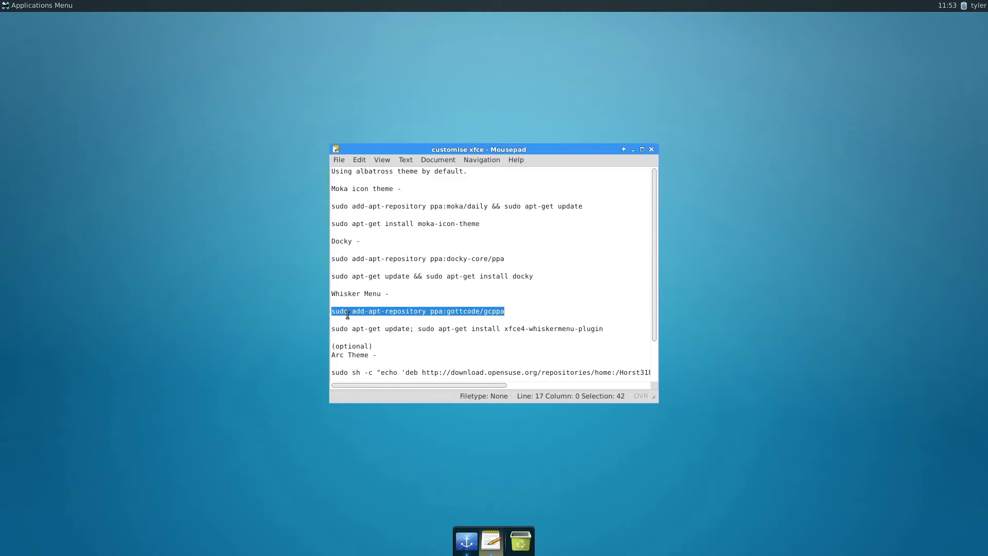
pyautogui.rightClick(349, 312)
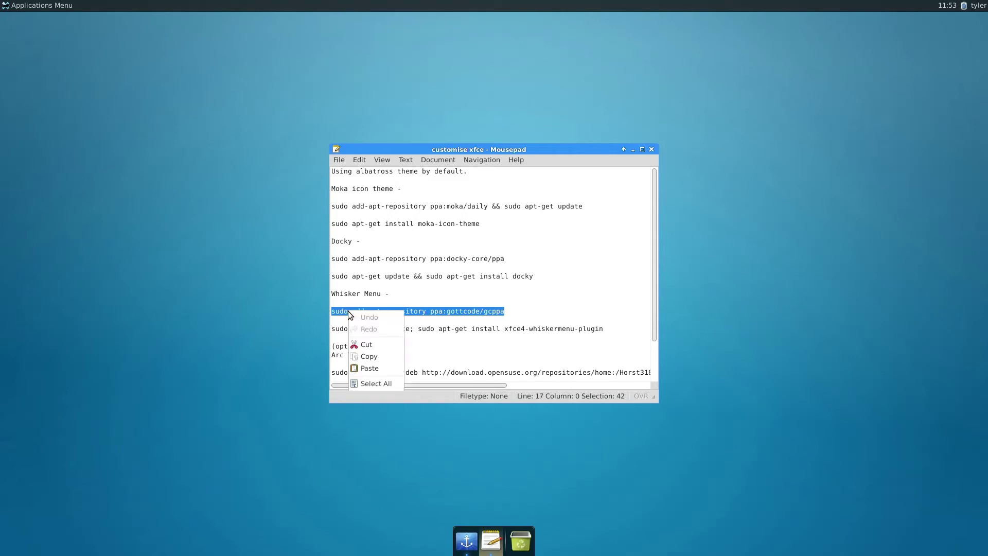
pyautogui.click(360, 355)
pyautogui.click(35, 5)
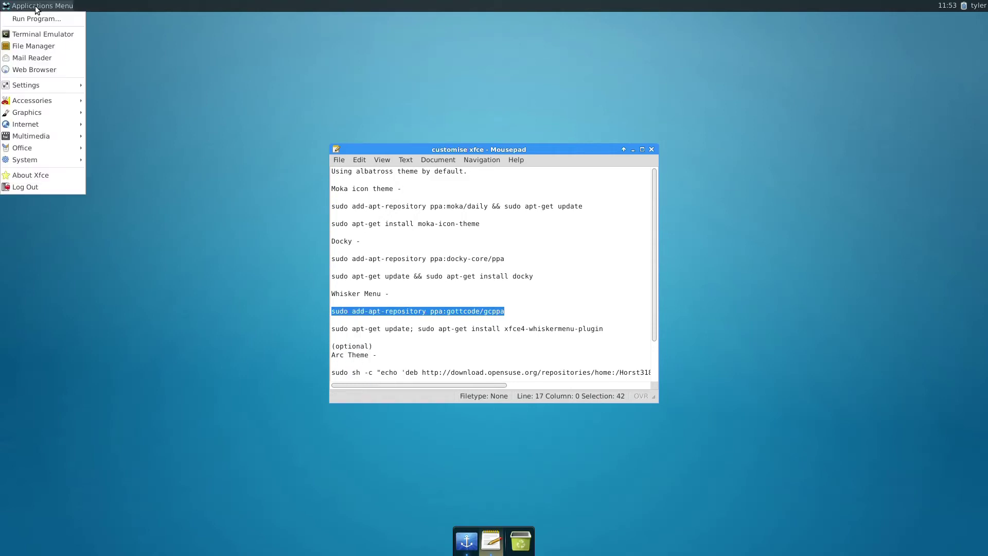
# - In a new terminal, paste and run the gcppa add-apt-repository command with sudo authorization
pyautogui.click(36, 32)
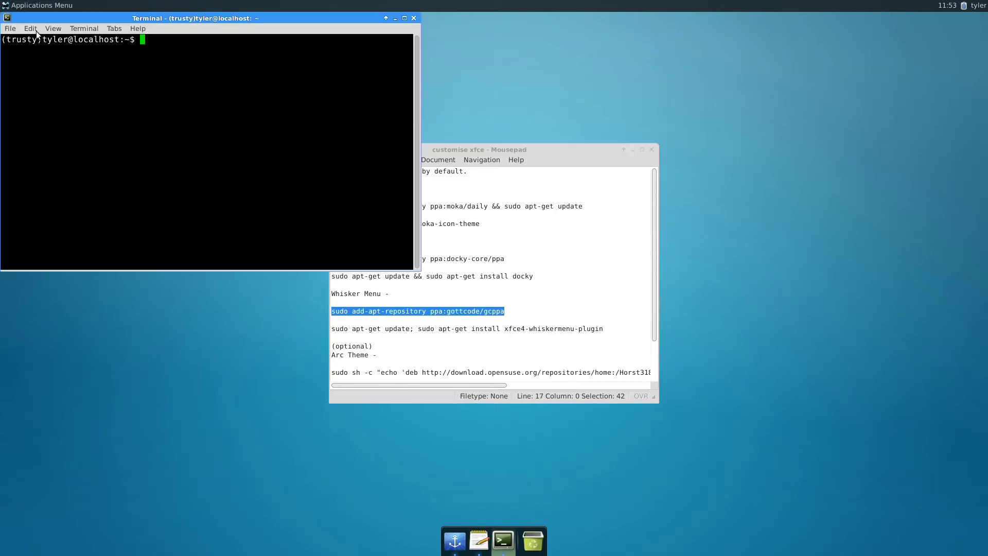
pyautogui.rightClick(106, 97)
pyautogui.click(126, 141)
pyautogui.press('Return')
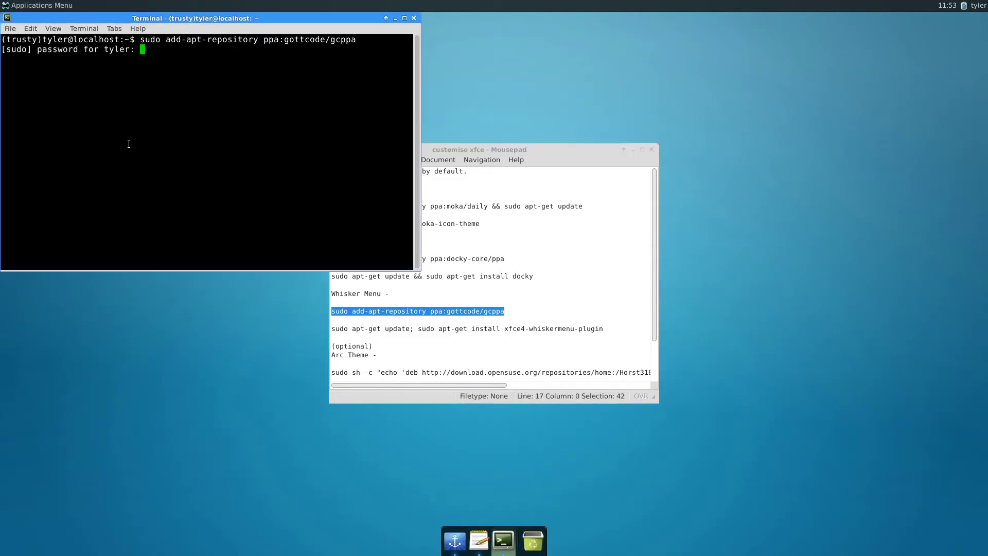
pyautogui.press('Return')
pyautogui.press('Return')
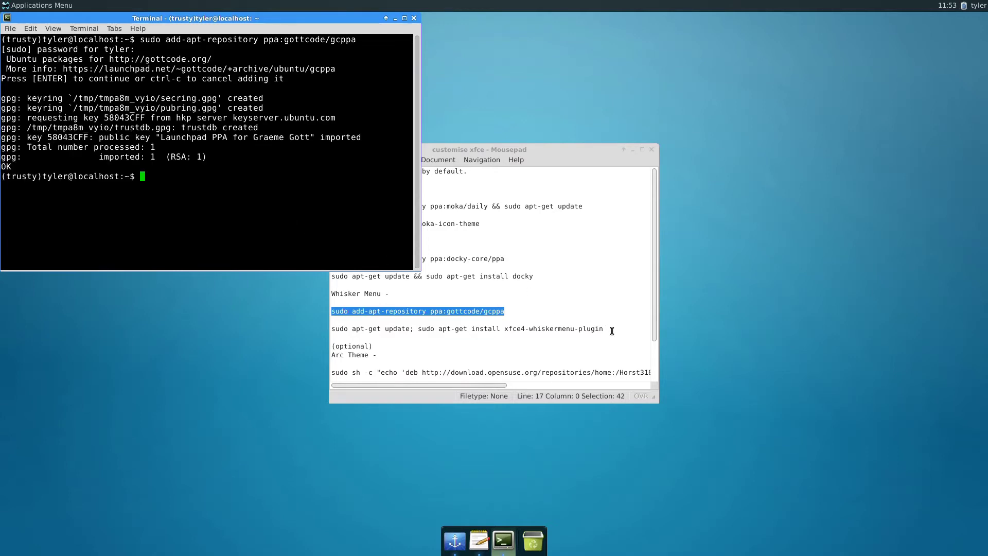
# - Paste and run the apt-get update-and-install line for xfce4-whiskermenu-plugin, then exit
pyautogui.moveTo(610, 329); pyautogui.dragTo(327, 327)
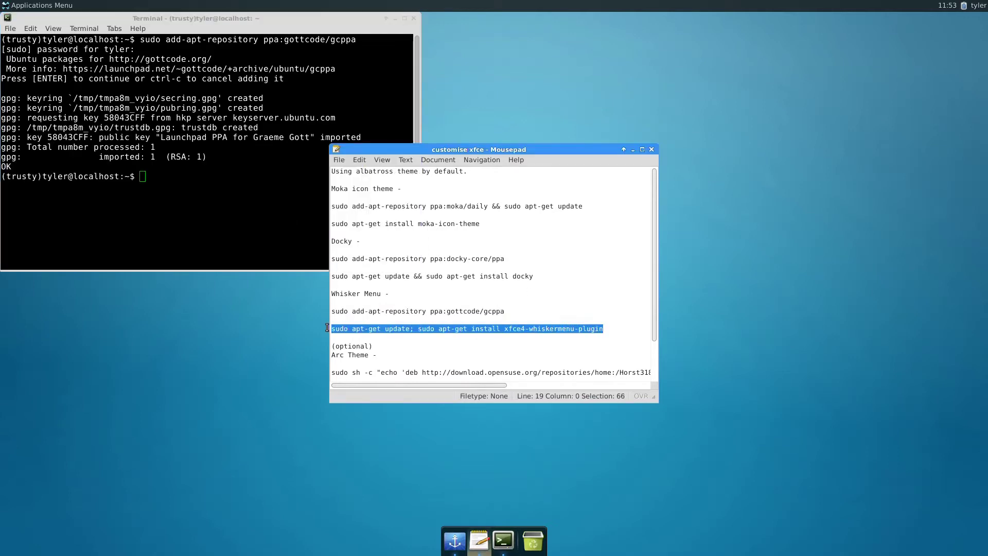
pyautogui.rightClick(346, 328)
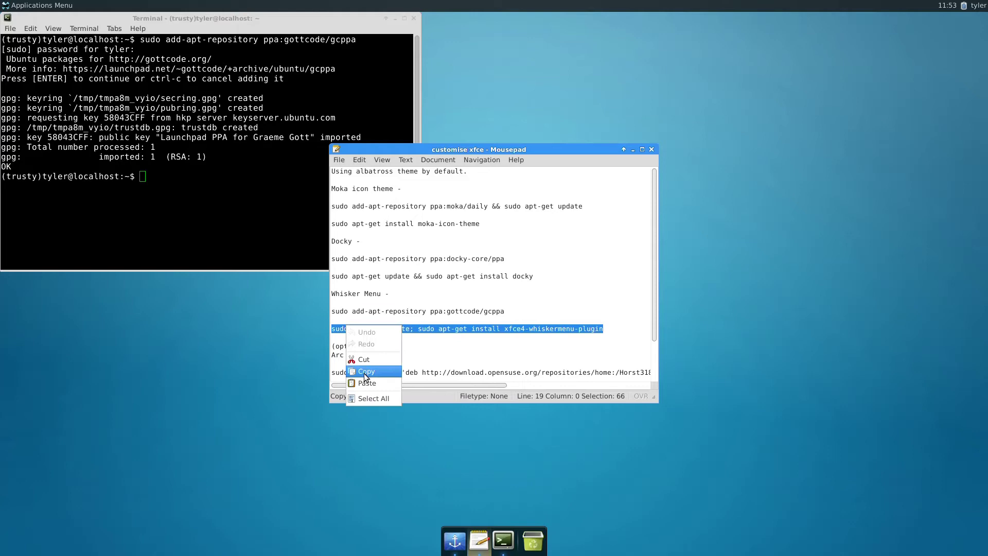
pyautogui.click(363, 371)
pyautogui.click(210, 221)
pyautogui.rightClick(210, 221)
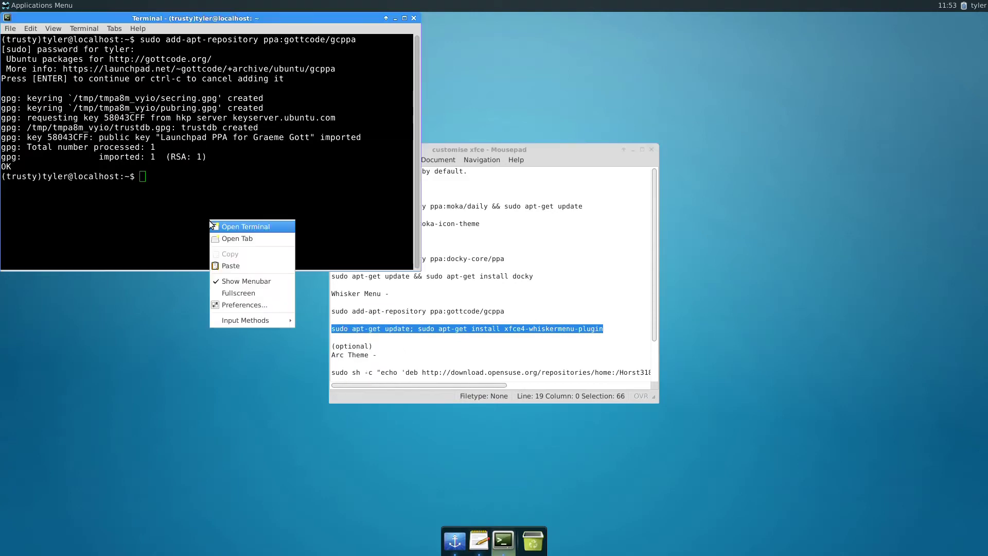
pyautogui.click(226, 265)
pyautogui.press('Return')
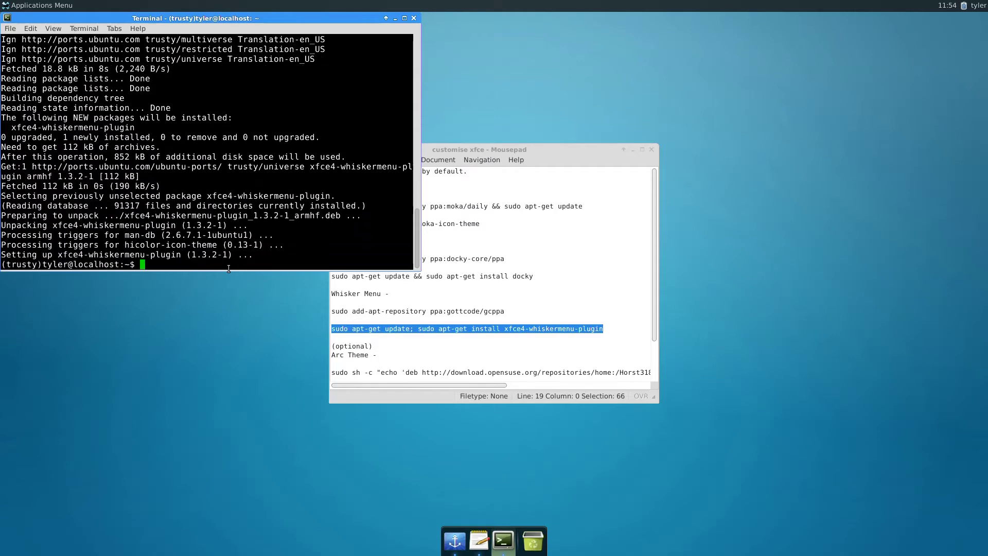
pyautogui.write('exit')
pyautogui.press('Return')
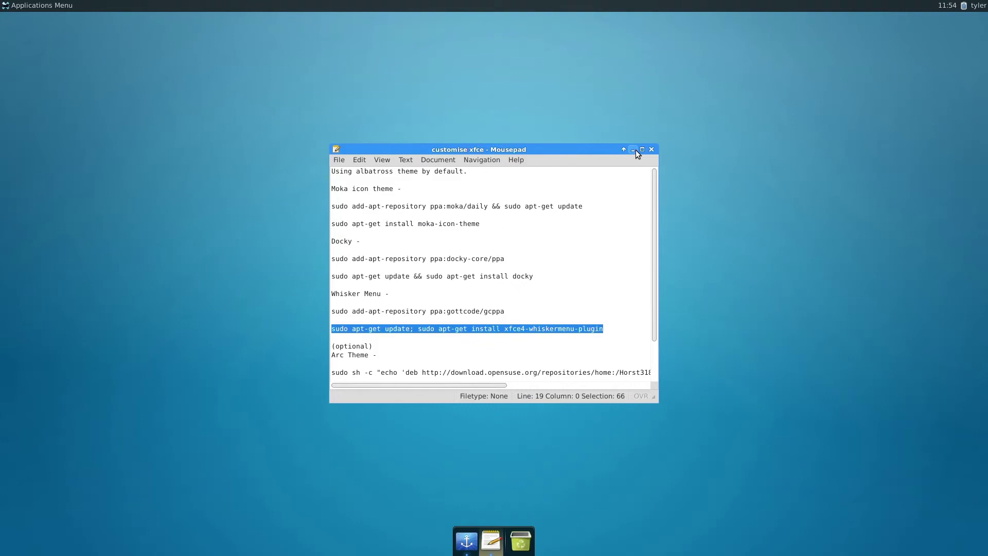
# - Remove the Applications Menu item from Panel 1 in Panel Preferences
pyautogui.click(633, 150)
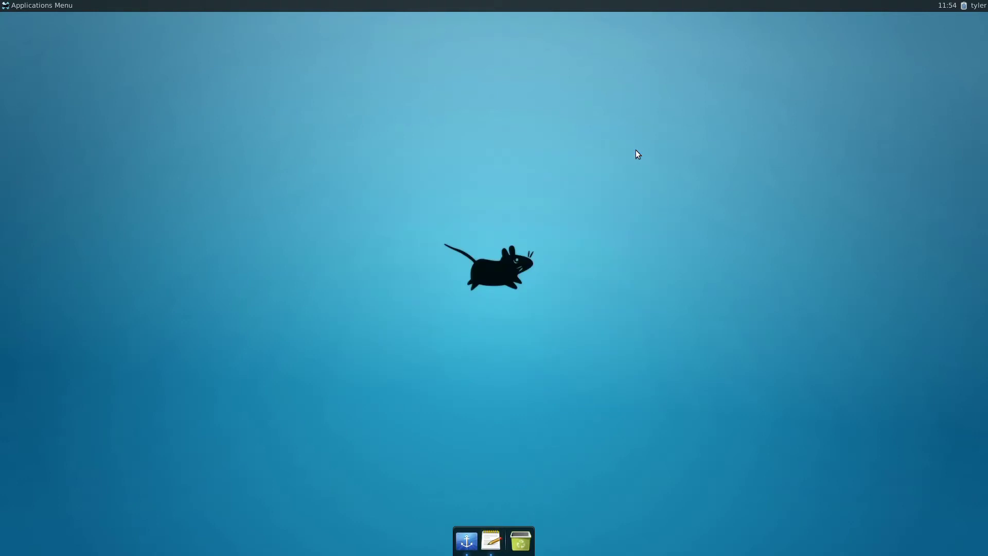
pyautogui.rightClick(333, 6)
pyautogui.moveTo(370, 72)
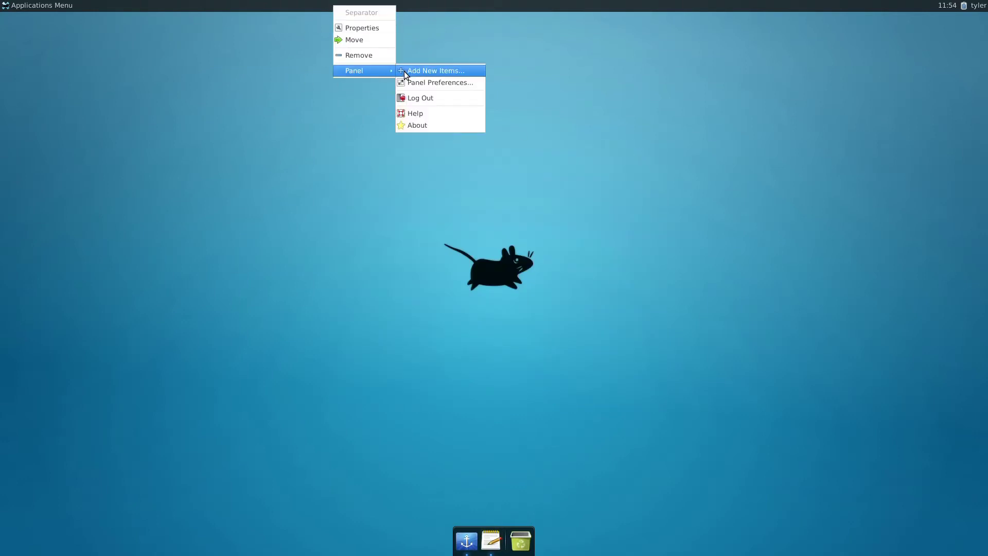
pyautogui.click(421, 83)
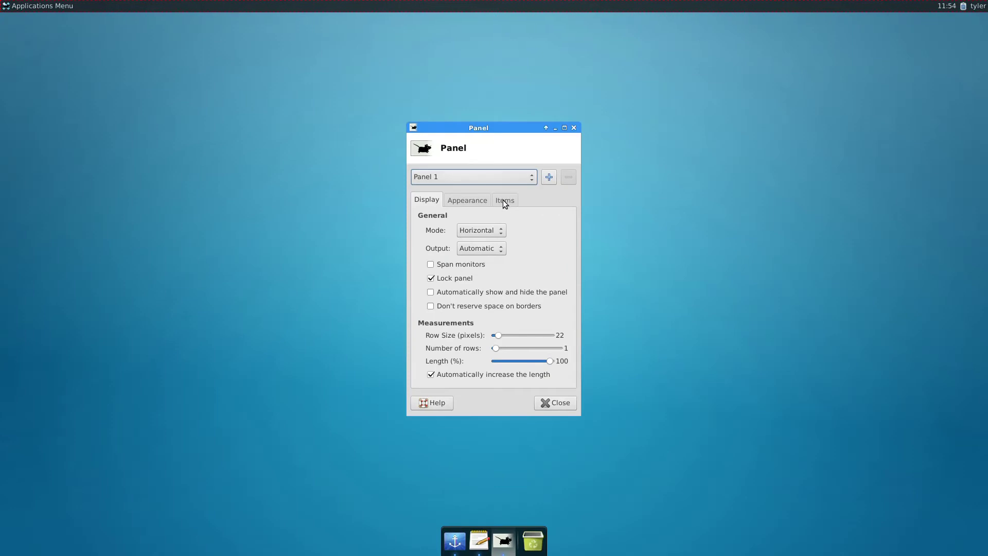
pyautogui.click(505, 201)
pyautogui.click(564, 277)
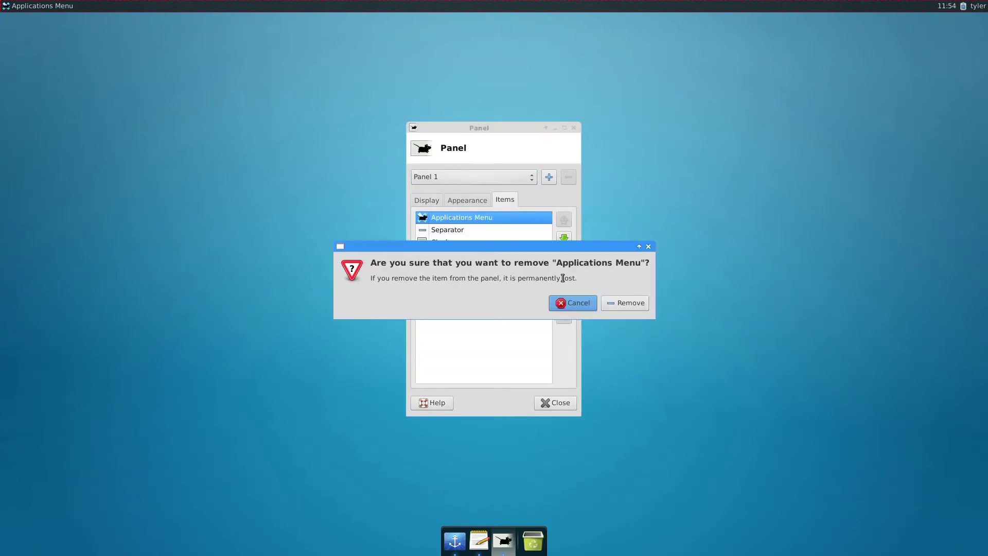
pyautogui.click(621, 303)
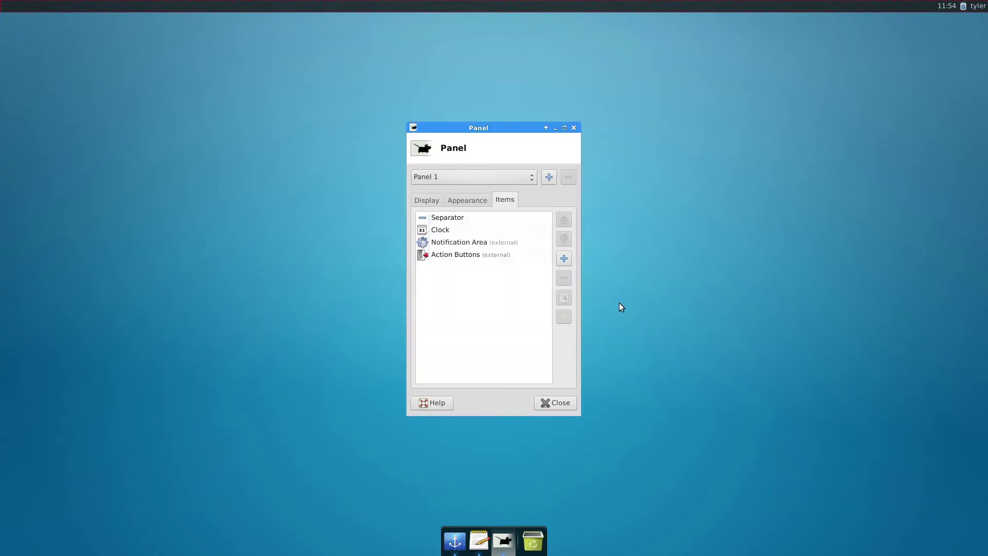
# - Add the Whisker Menu plugin, move it to the top of the list, and open it
pyautogui.click(564, 259)
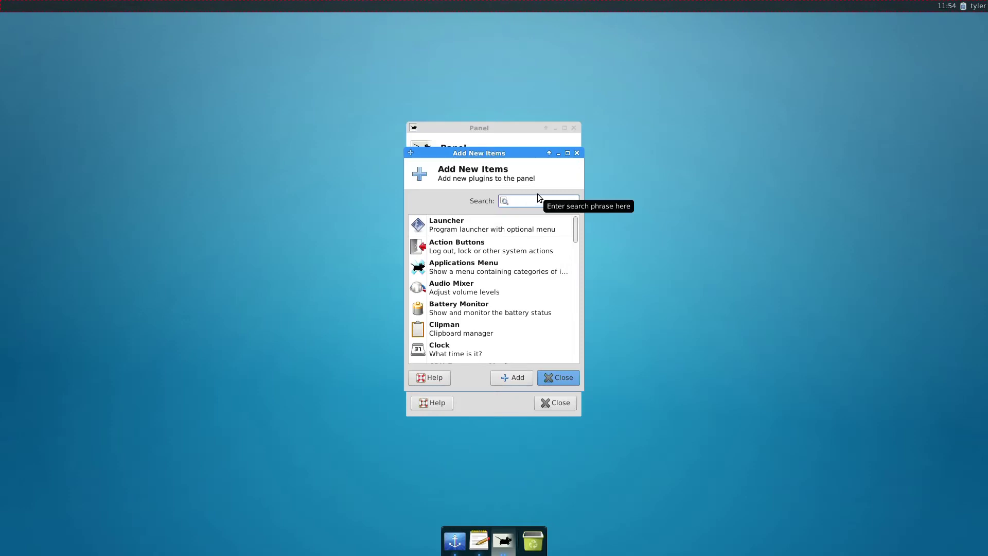
pyautogui.write('whi')
pyautogui.click(483, 230)
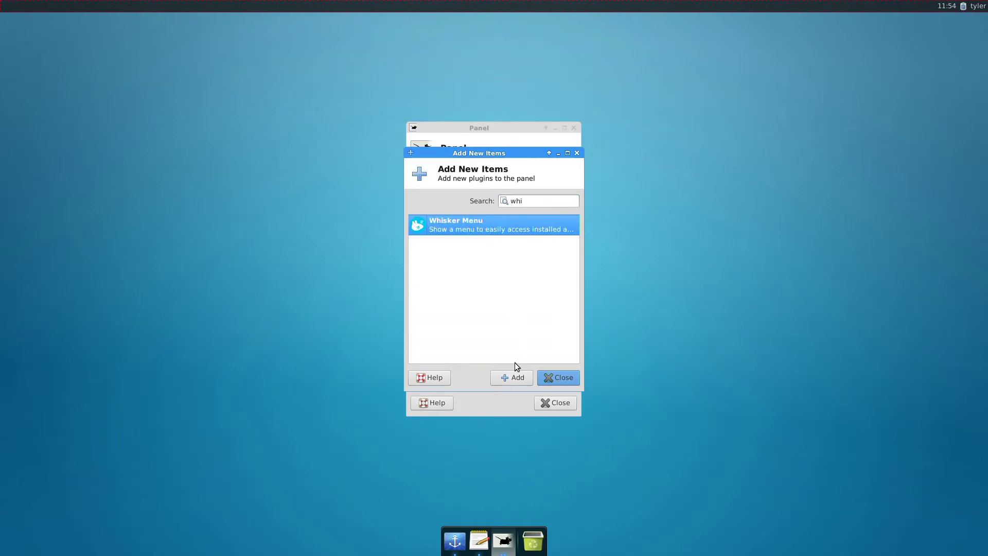
pyautogui.click(508, 376)
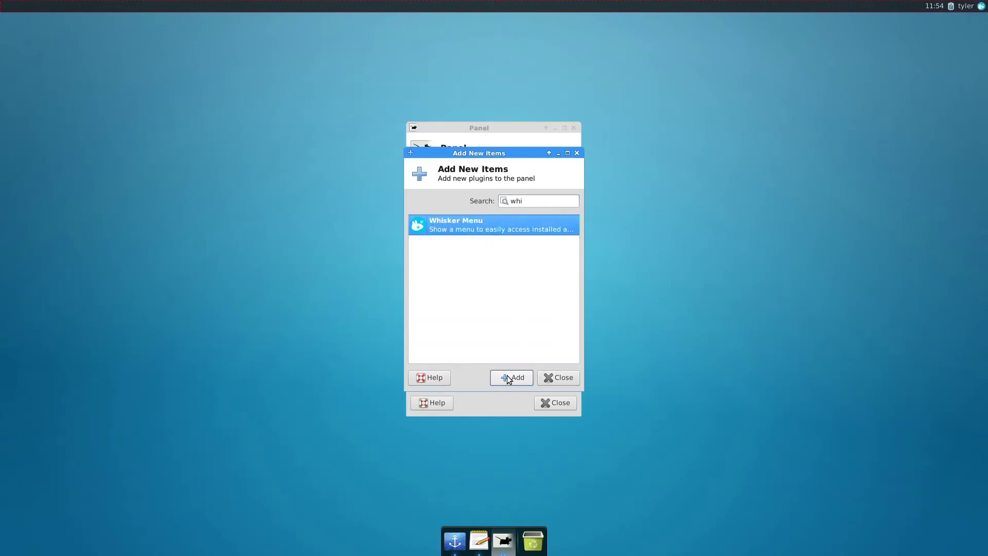
pyautogui.click(555, 378)
pyautogui.click(469, 267)
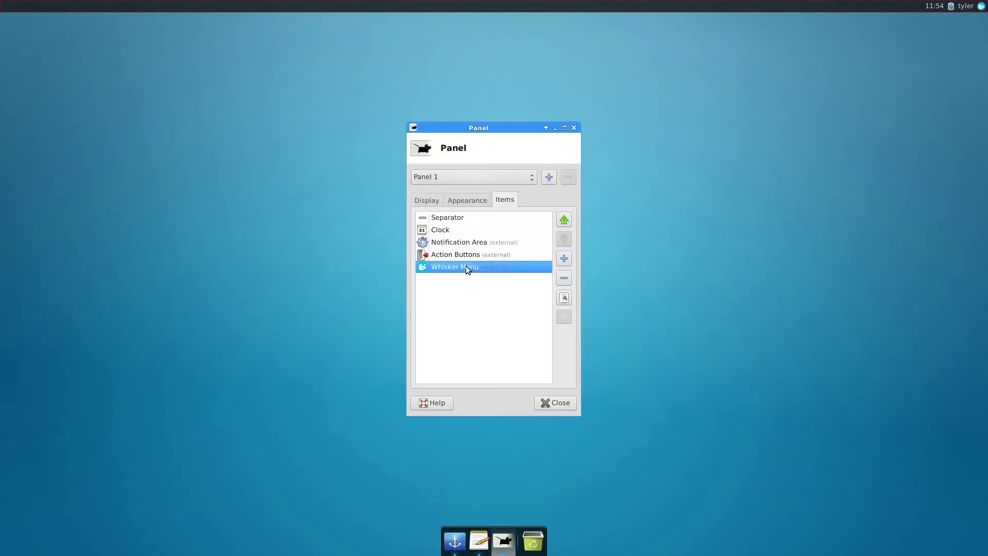
pyautogui.click(569, 218)
pyautogui.click(568, 218)
pyautogui.click(568, 217)
pyautogui.click(568, 218)
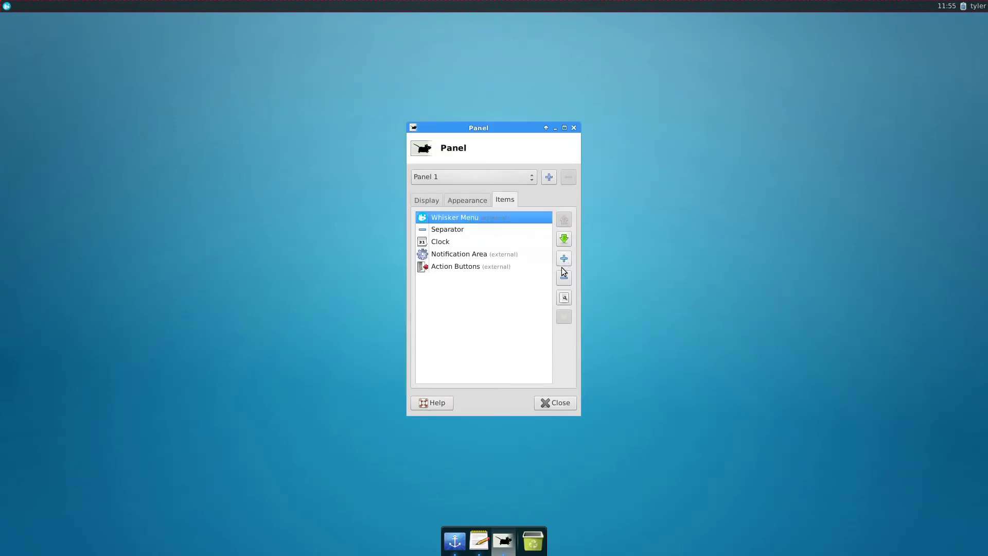
pyautogui.click(560, 403)
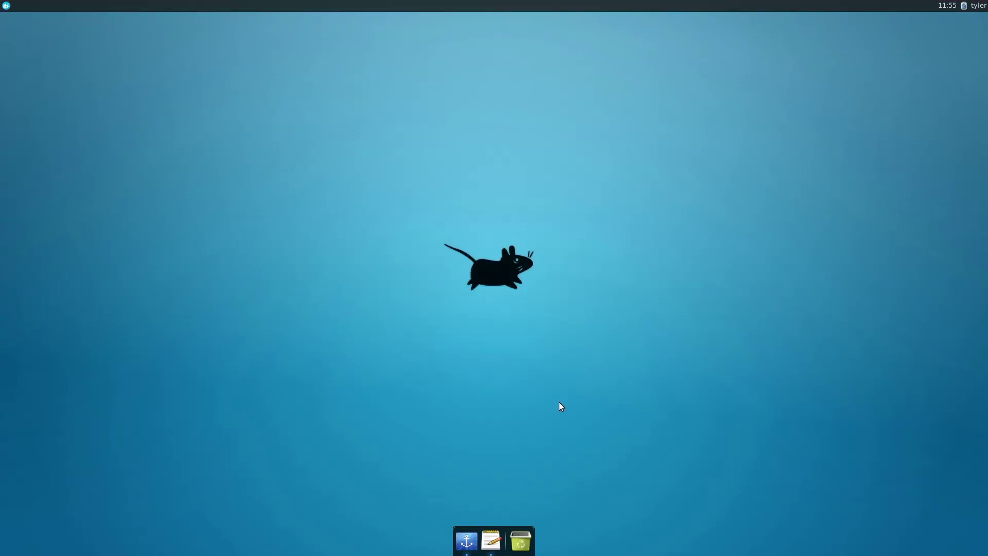
pyautogui.click(6, 6)
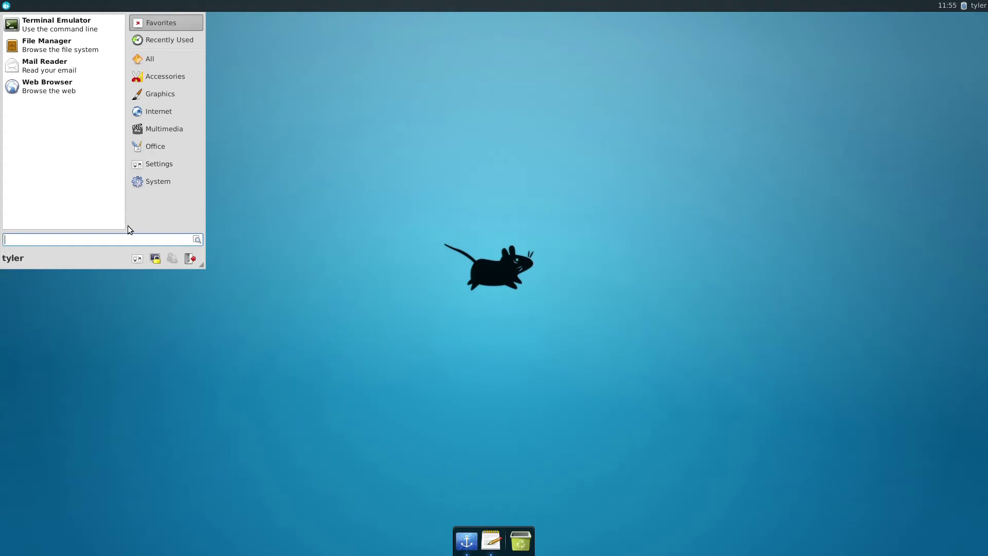
# - Through Settings Manager's Appearance, apply the Albatross style and Moka icon theme
pyautogui.write('settings')
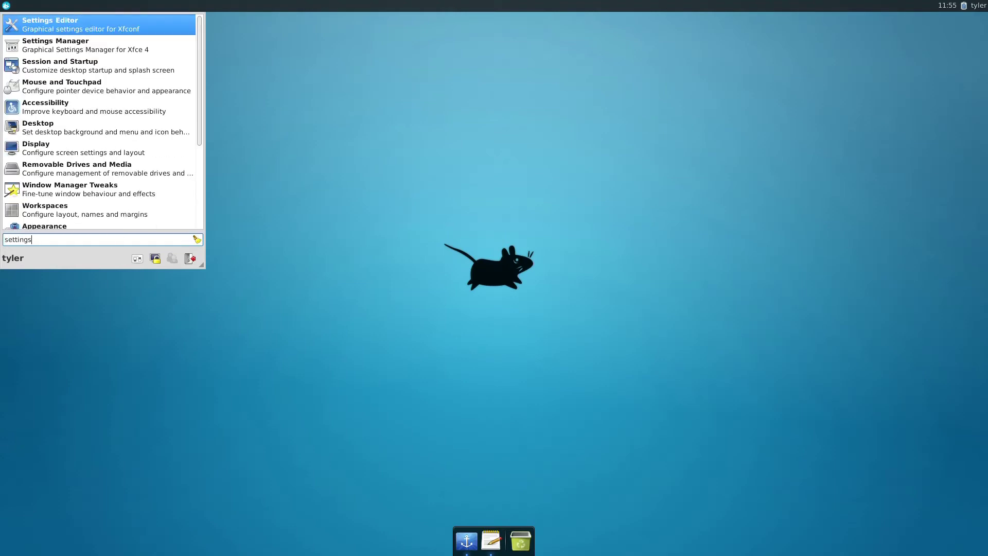
pyautogui.click(75, 52)
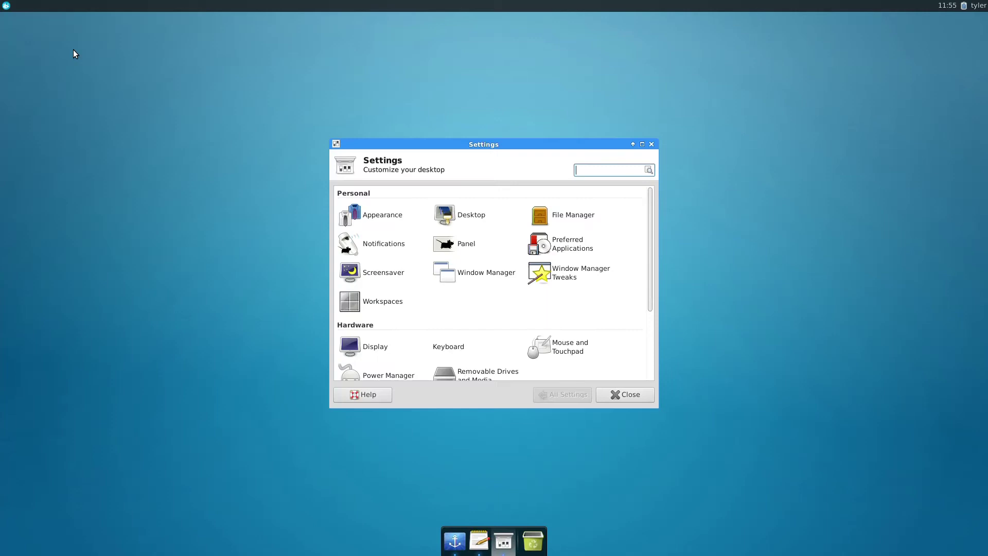
pyautogui.click(375, 216)
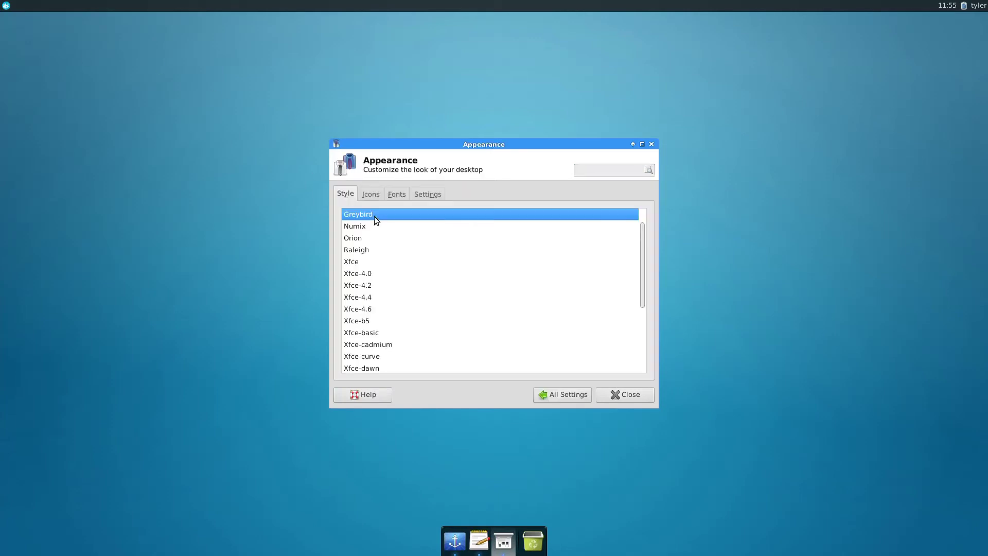
pyautogui.scroll(1, 375, 234)
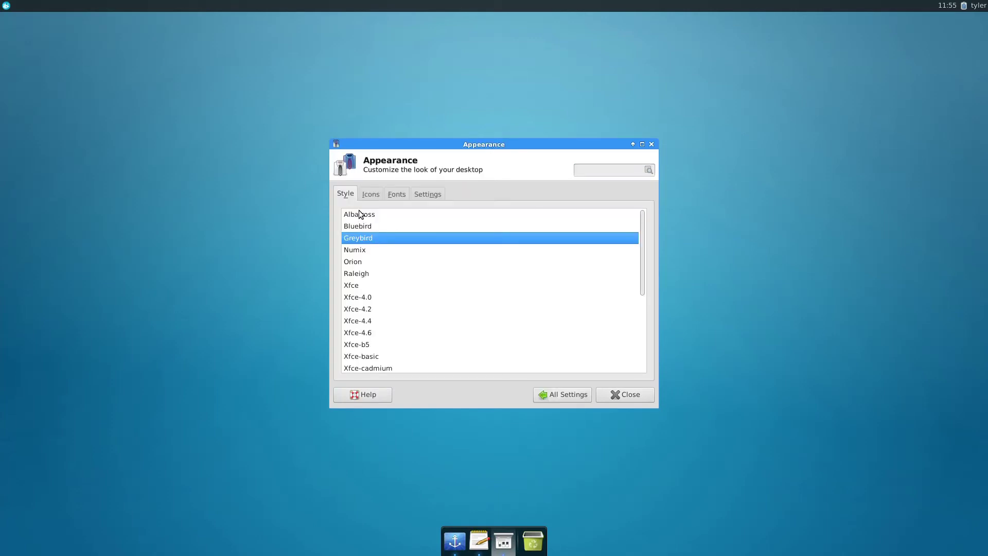
pyautogui.click(360, 213)
pyautogui.click(367, 194)
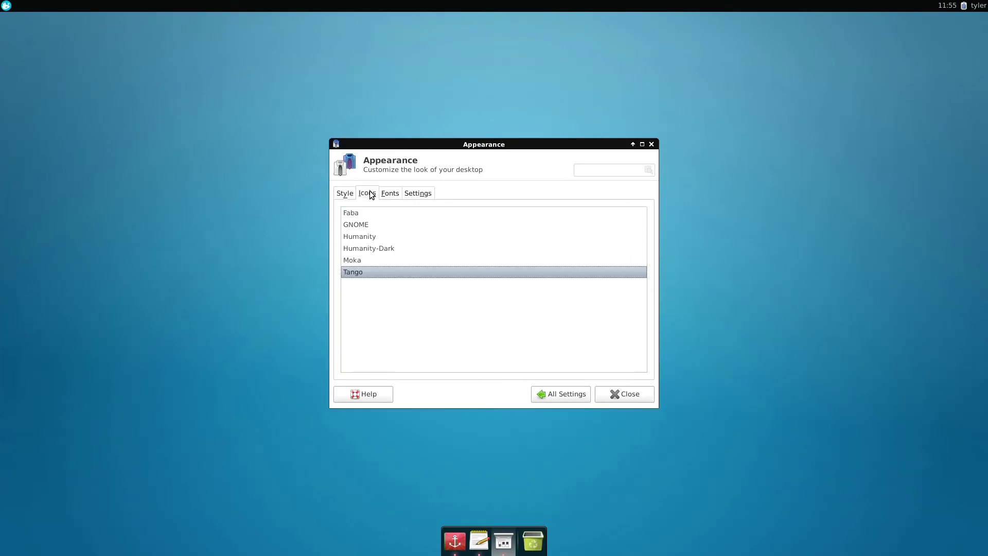
pyautogui.click(359, 261)
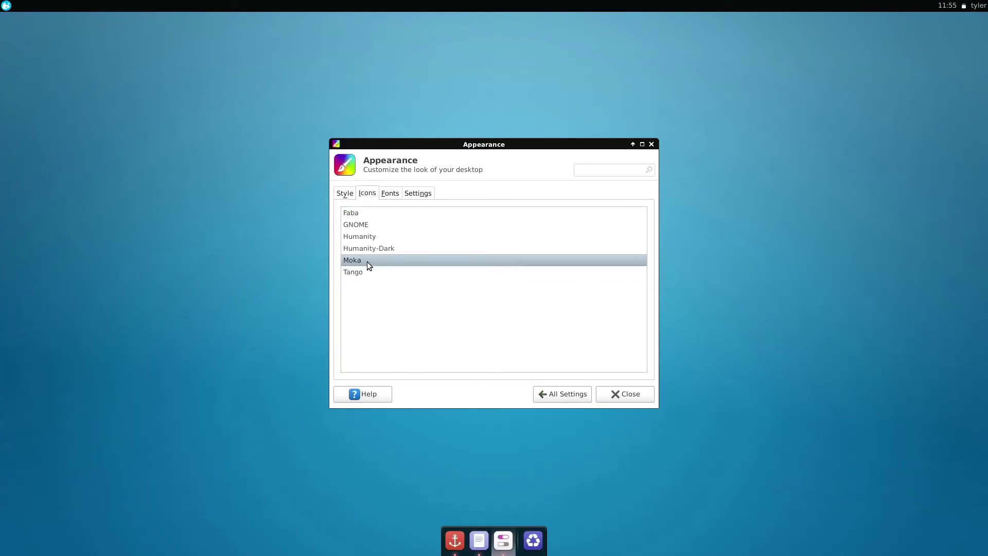
pyautogui.click(609, 392)
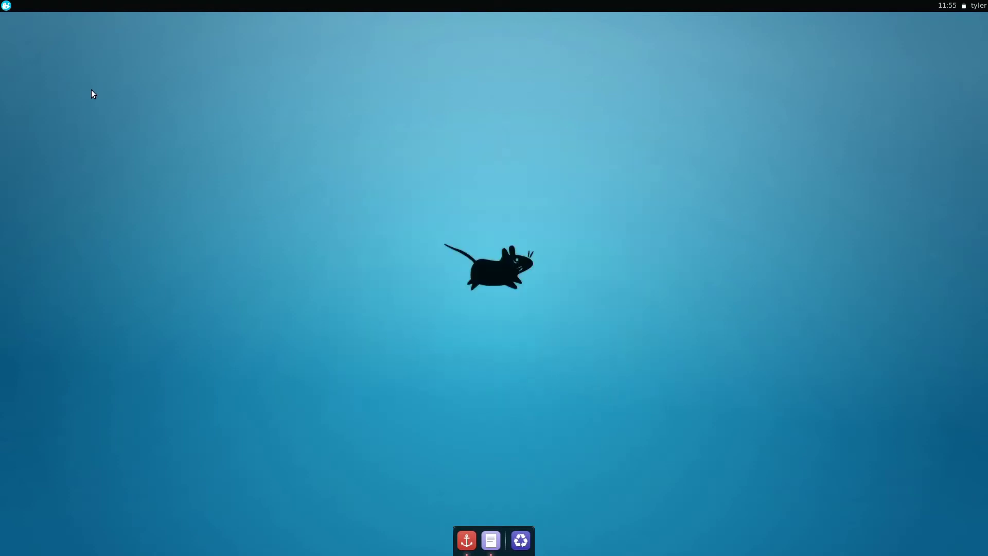
# - Launch the File Manager, pin it to the dock, and close its window
pyautogui.click(5, 6)
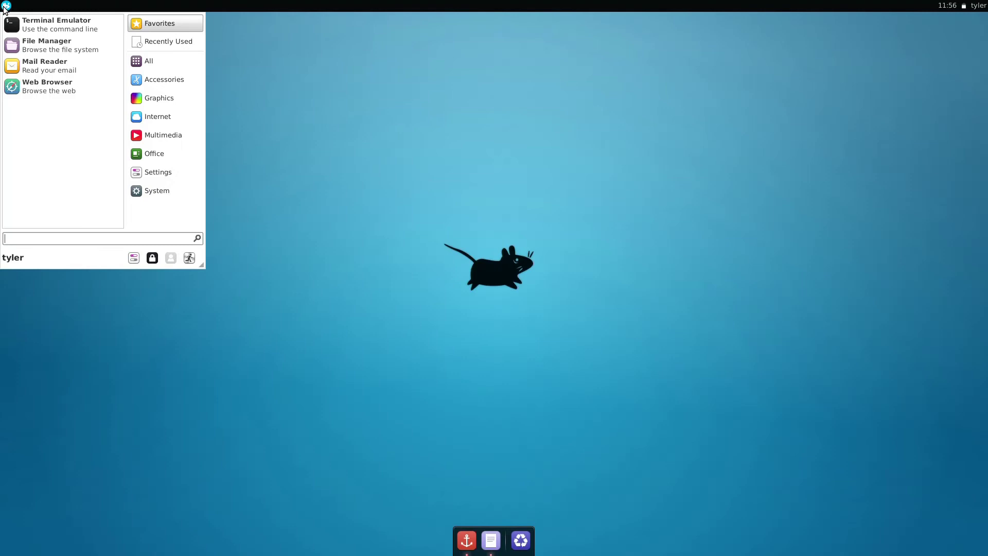
pyautogui.click(46, 45)
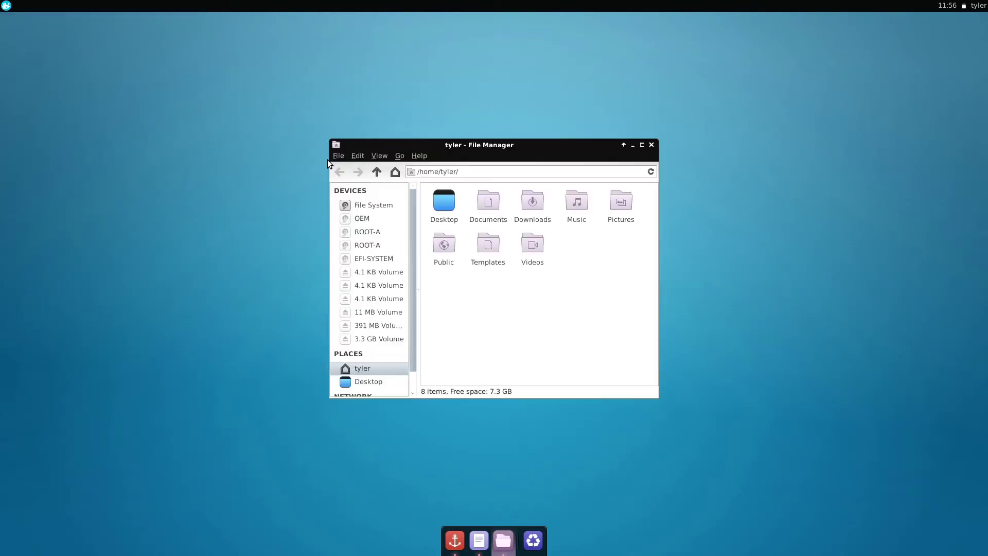
pyautogui.rightClick(496, 553)
pyautogui.click(496, 425)
pyautogui.click(651, 145)
# - Launch the Software Center from System applications and pin it to the dock
pyautogui.click(5, 6)
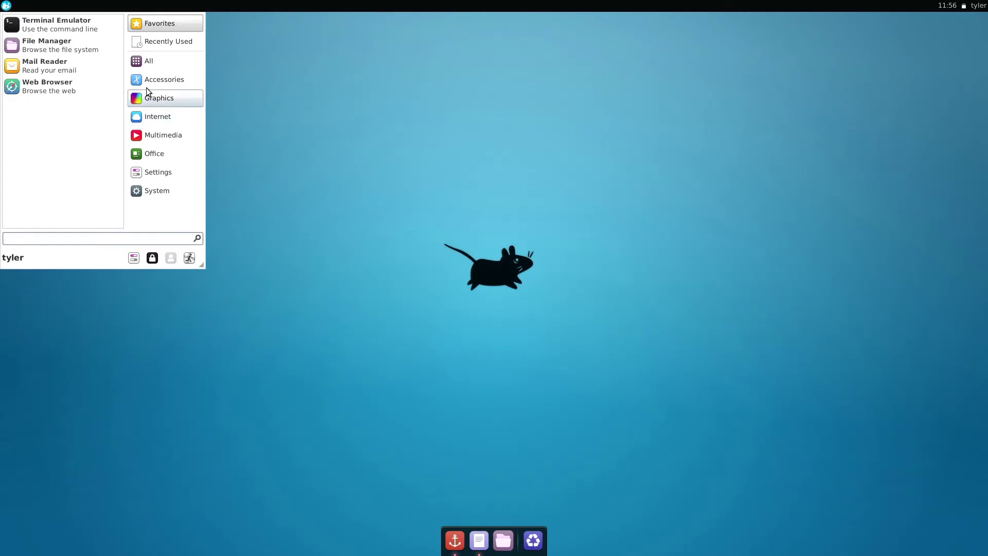
pyautogui.click(153, 190)
pyautogui.click(59, 149)
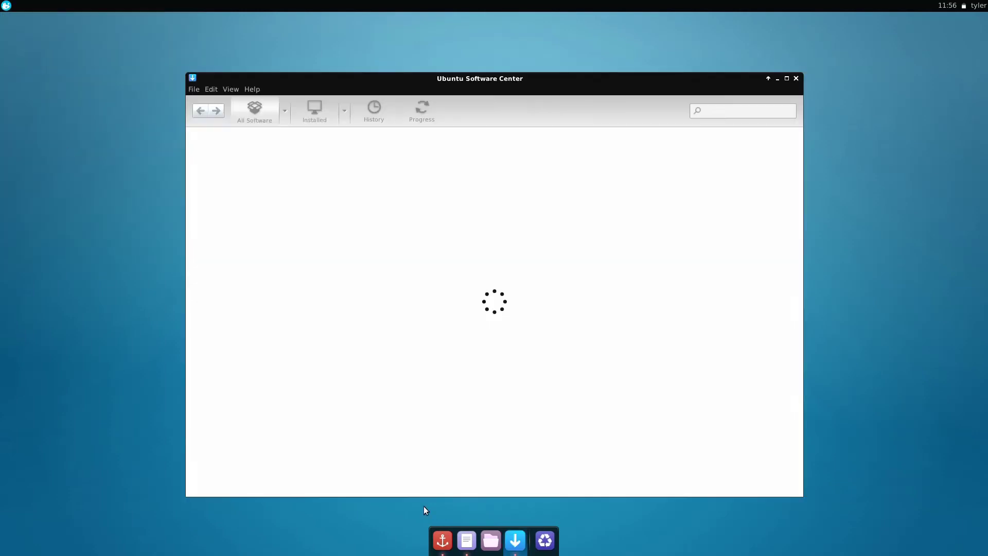
pyautogui.rightClick(512, 533)
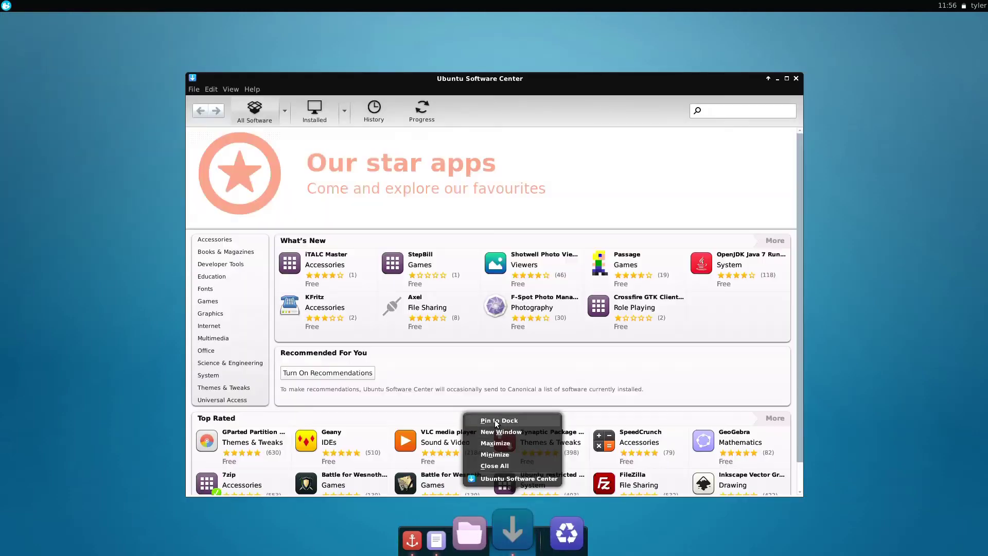
pyautogui.click(497, 420)
# - Search 'libreoffice writer', install it with the account password, and minimize the Software Center
pyautogui.click(730, 110)
pyautogui.write('libreoffice writer')
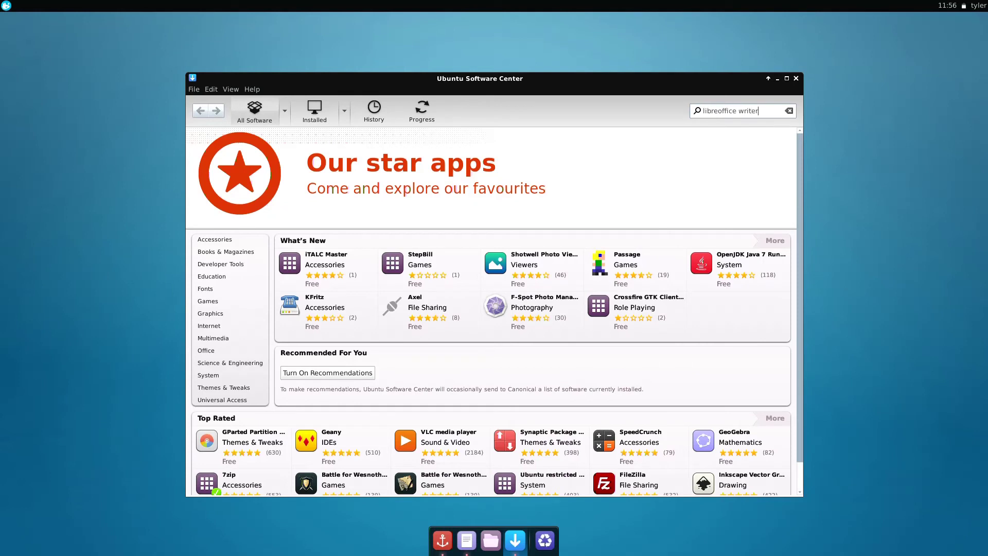
pyautogui.click(592, 165)
pyautogui.click(767, 190)
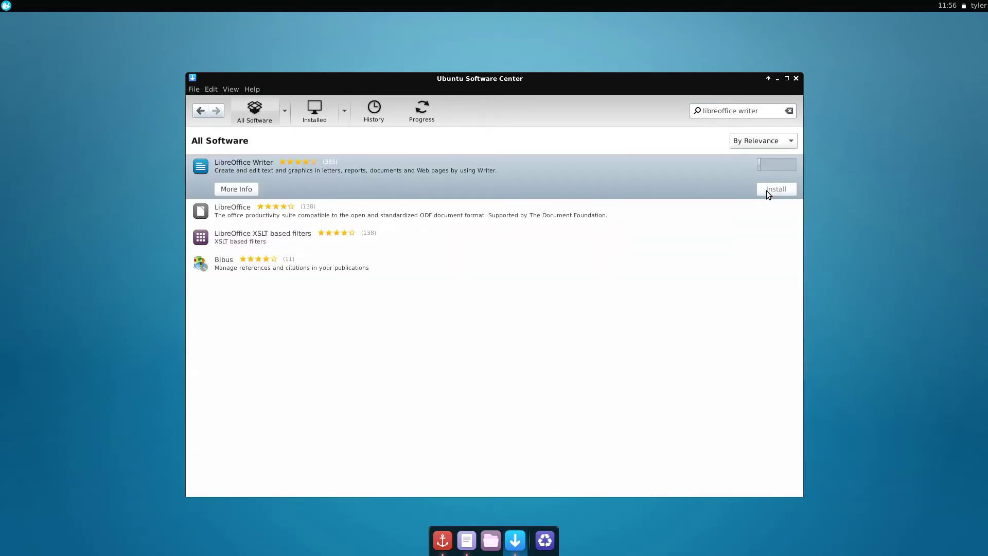
pyautogui.write('password')
pyautogui.press('Return')
pyautogui.click(778, 78)
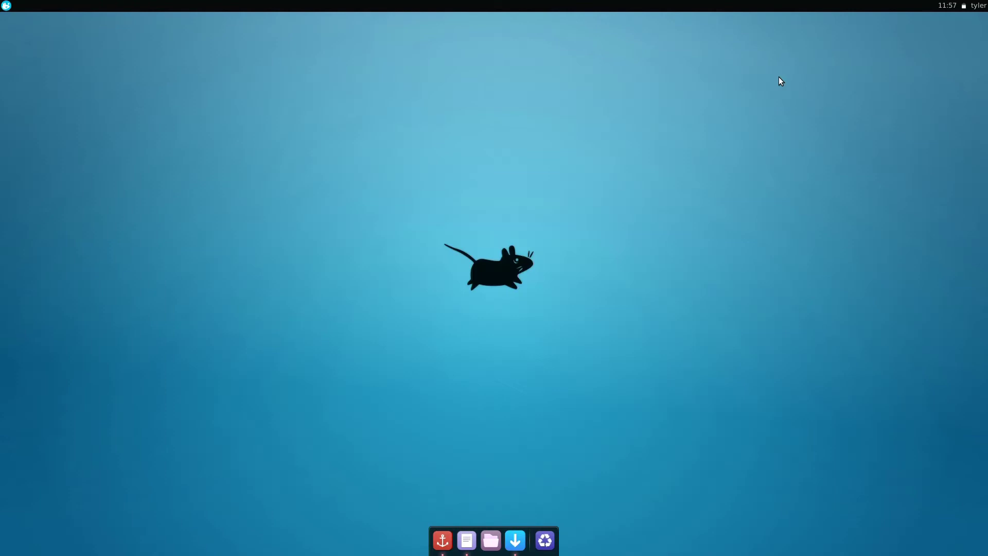
# - Move the bridge JPG from Downloads into the Pictures folder
pyautogui.click(490, 540)
pyautogui.doubleClick(529, 209)
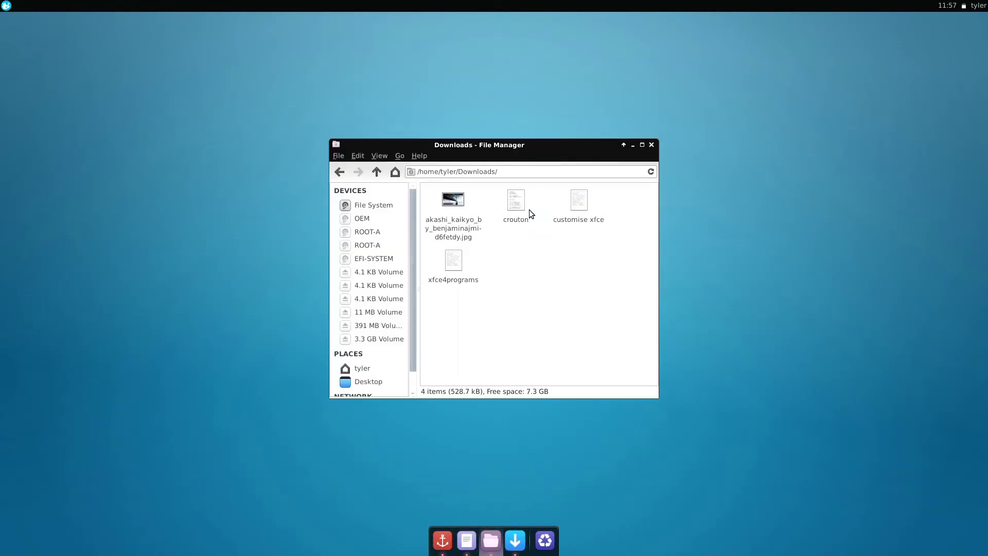
pyautogui.click(453, 200)
pyautogui.rightClick(447, 196)
pyautogui.click(471, 262)
pyautogui.click(363, 369)
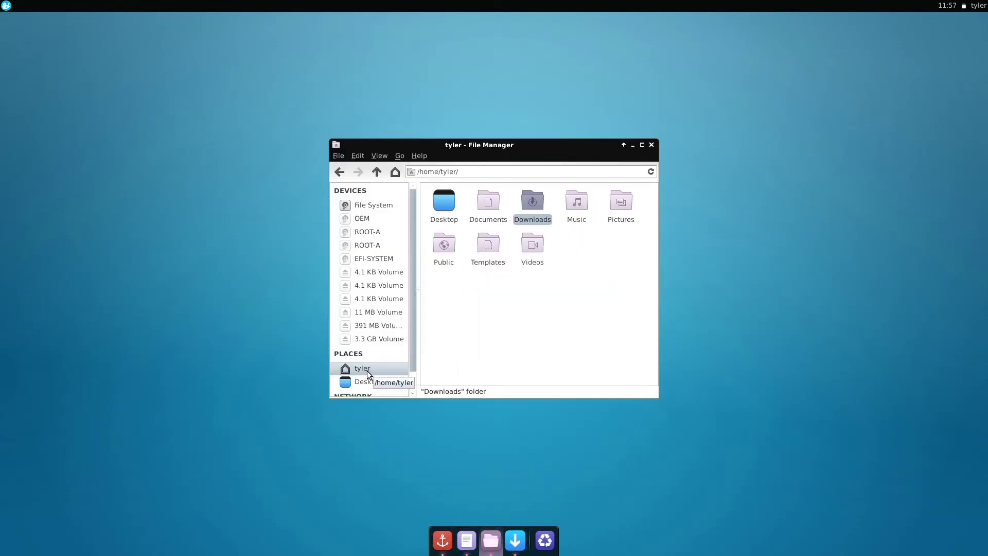
pyautogui.doubleClick(620, 201)
pyautogui.rightClick(475, 223)
pyautogui.click(486, 257)
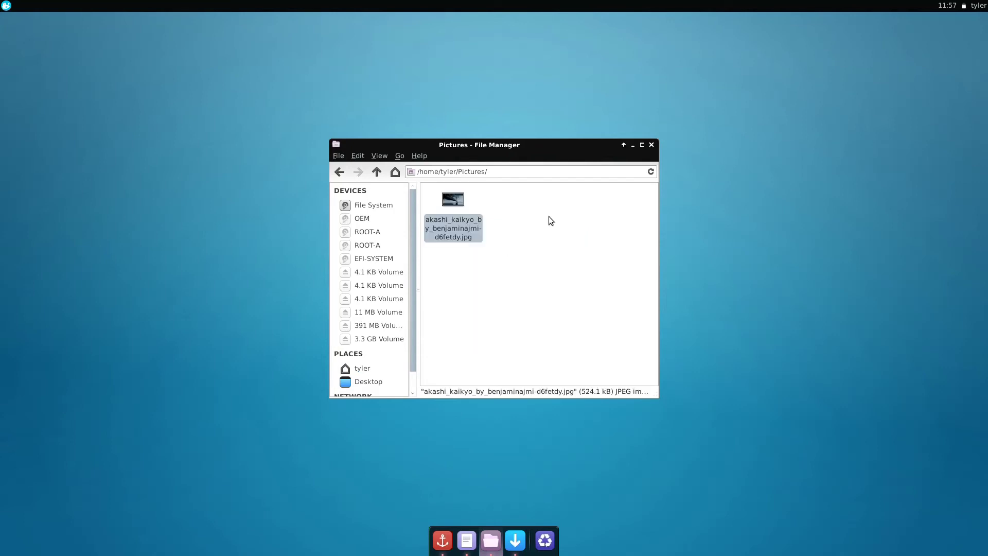
pyautogui.click(651, 145)
# - In Desktop Settings, switch the wallpaper folder to Pictures and choose the bridge image
pyautogui.rightClick(654, 144)
pyautogui.click(667, 256)
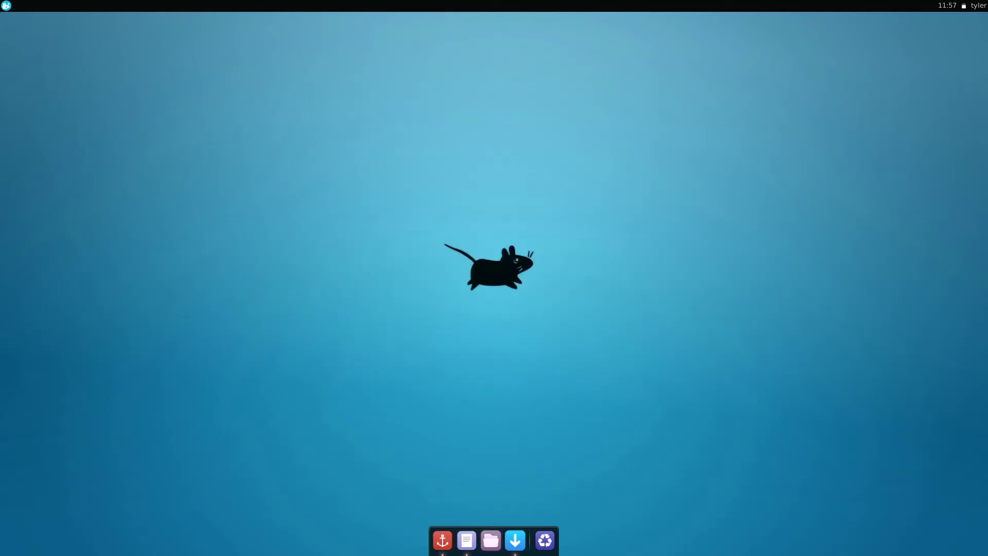
pyautogui.click(408, 333)
pyautogui.click(396, 348)
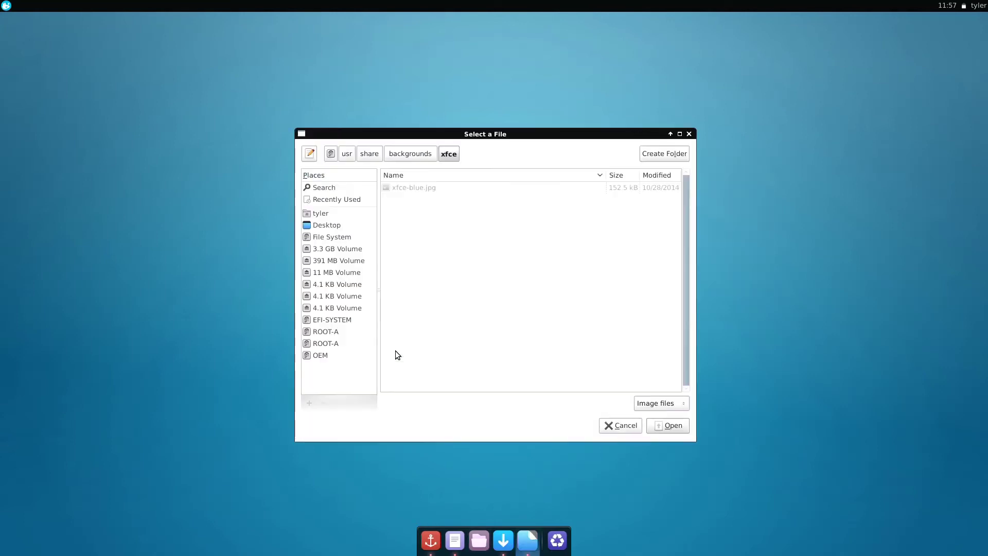
pyautogui.click(322, 215)
pyautogui.doubleClick(412, 235)
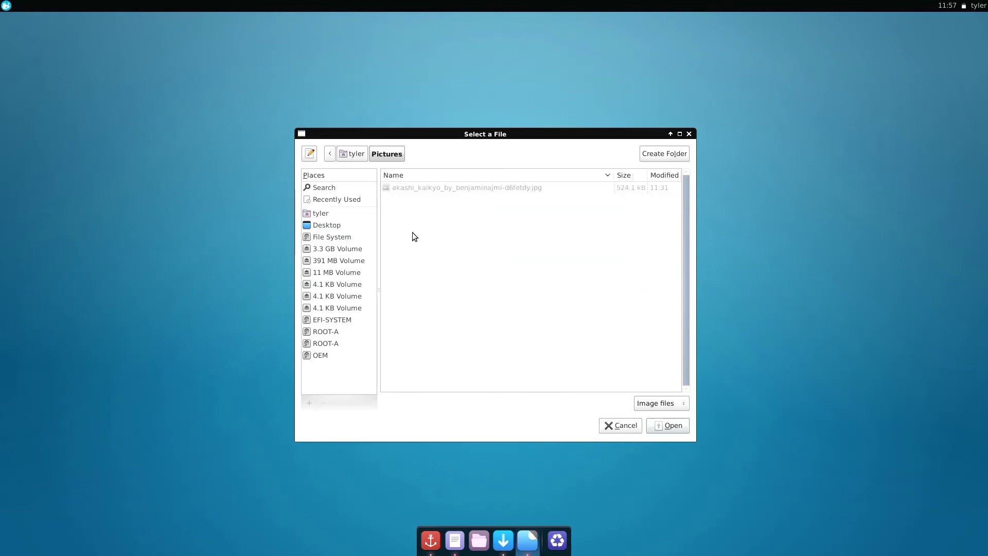
pyautogui.click(672, 426)
pyautogui.click(394, 263)
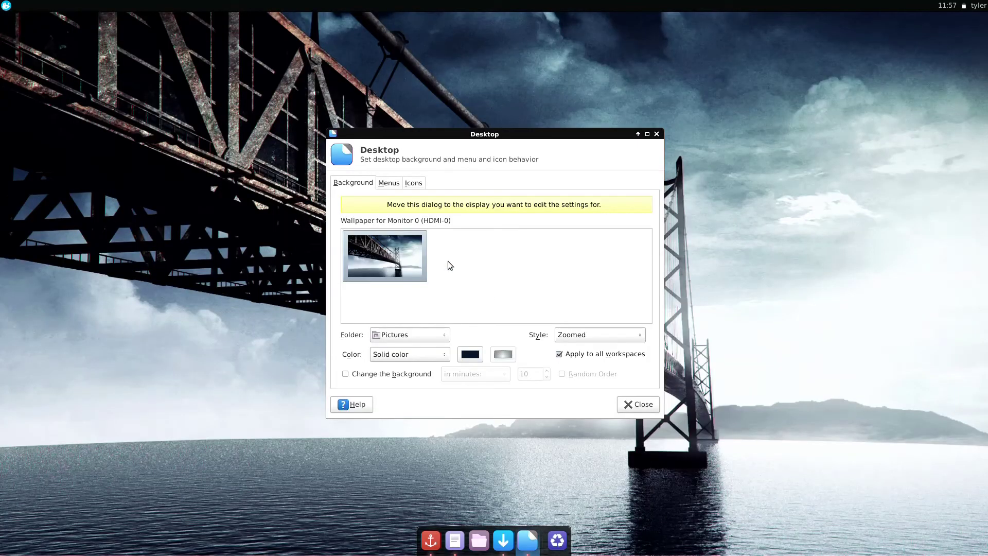
pyautogui.click(638, 404)
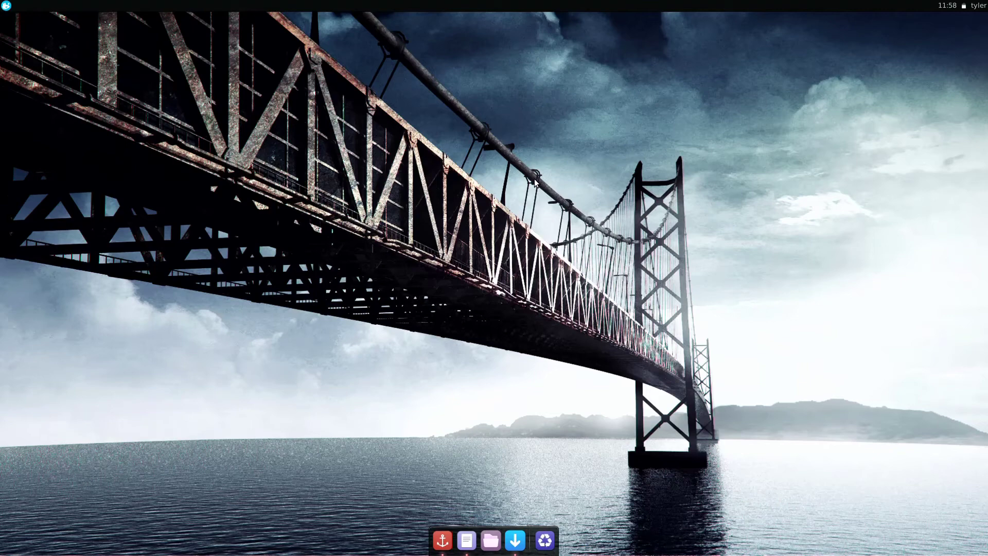
# - Search 'file', install FileZilla with the account password, and minimize the Software Center
pyautogui.click(515, 540)
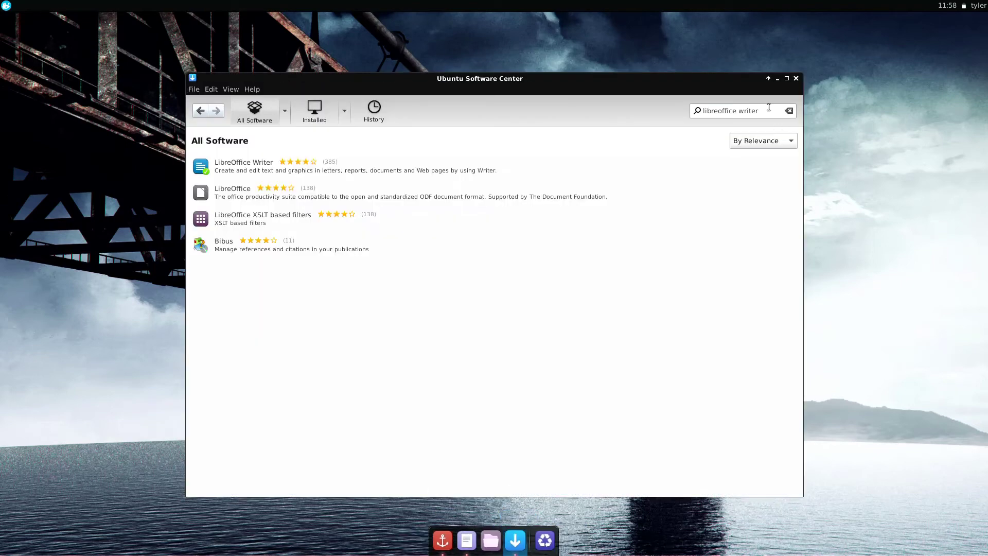
pyautogui.tripleClick(769, 107)
pyautogui.write('filezilla')
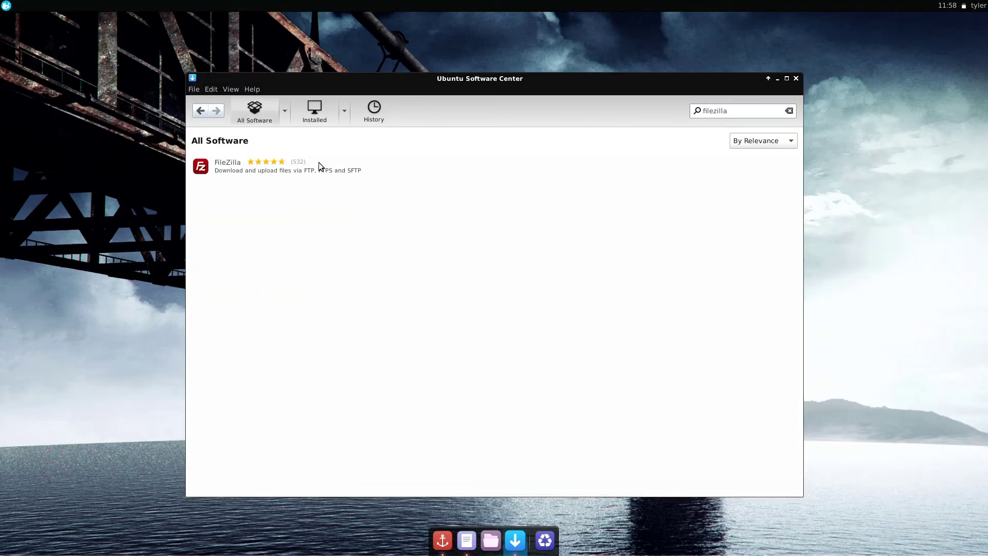
pyautogui.click(320, 163)
pyautogui.click(775, 190)
pyautogui.write('********')
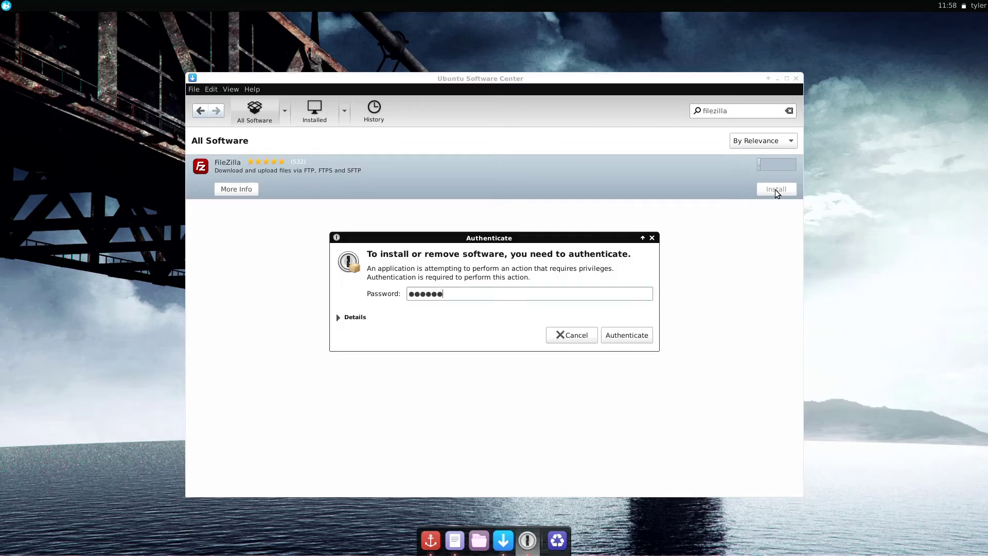
pyautogui.press('Return')
pyautogui.click(778, 79)
# - Launch LibreOffice Writer from the Office applications menu
pyautogui.click(5, 5)
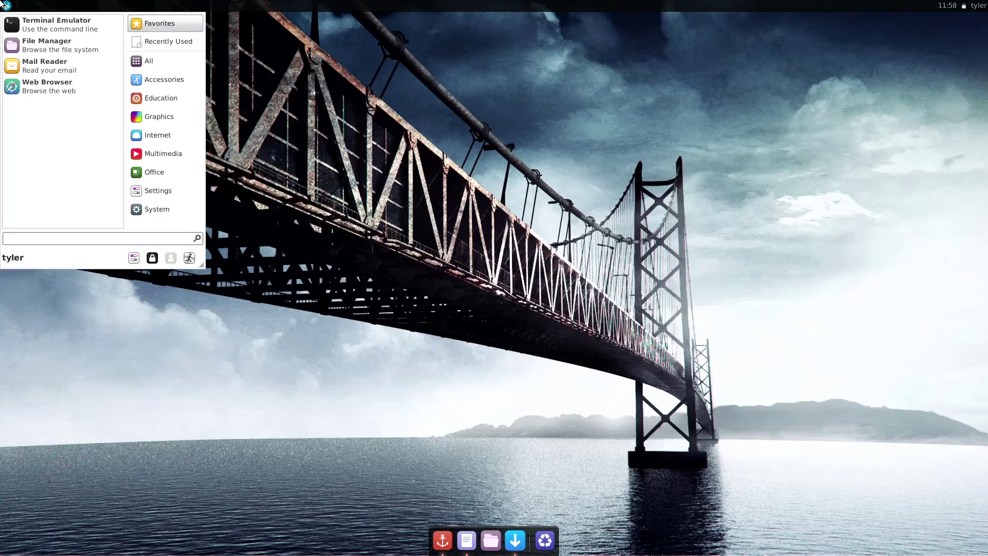
pyautogui.click(154, 172)
pyautogui.click(51, 86)
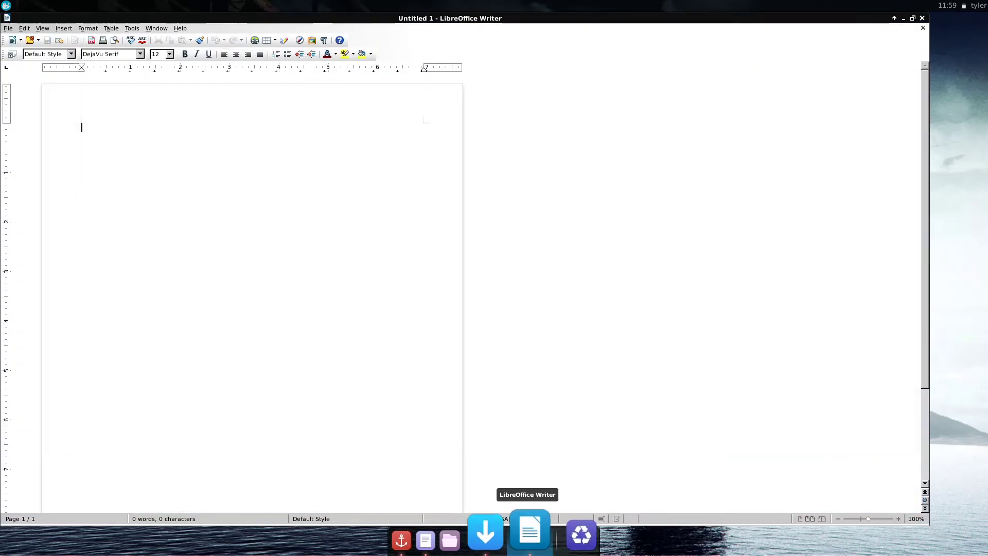
# - Pin LibreOffice Writer to the dock and close its empty Untitled 1 window
pyautogui.rightClick(527, 540)
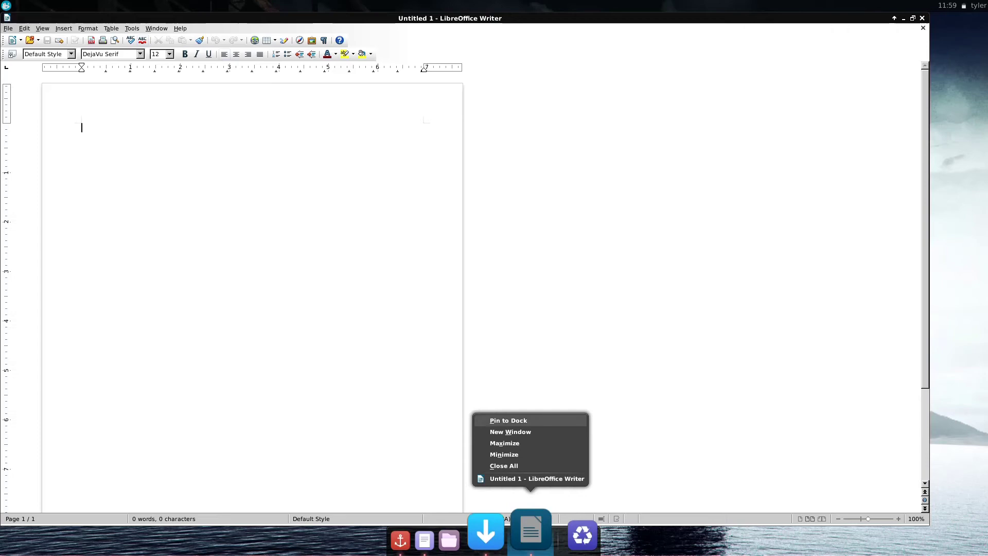
pyautogui.click(509, 421)
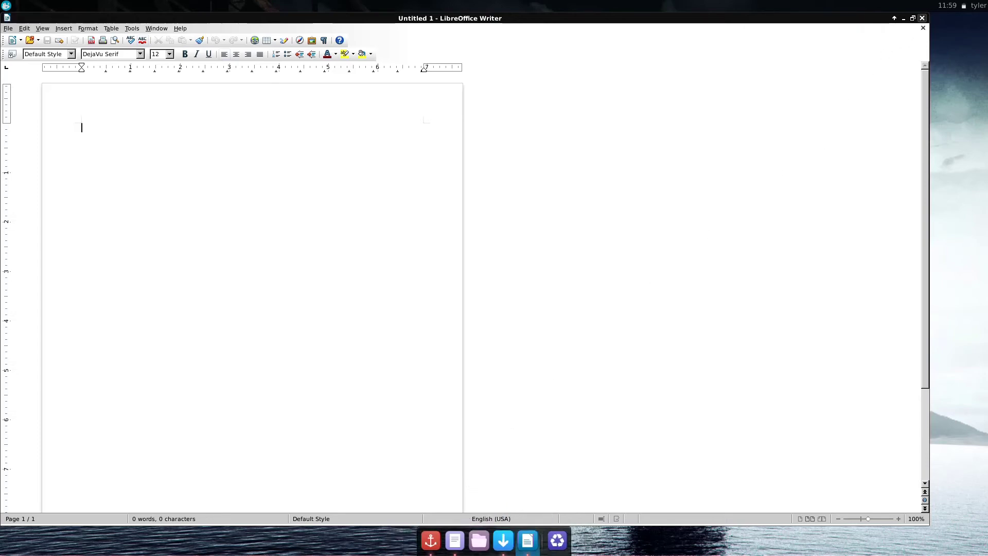
pyautogui.click(922, 19)
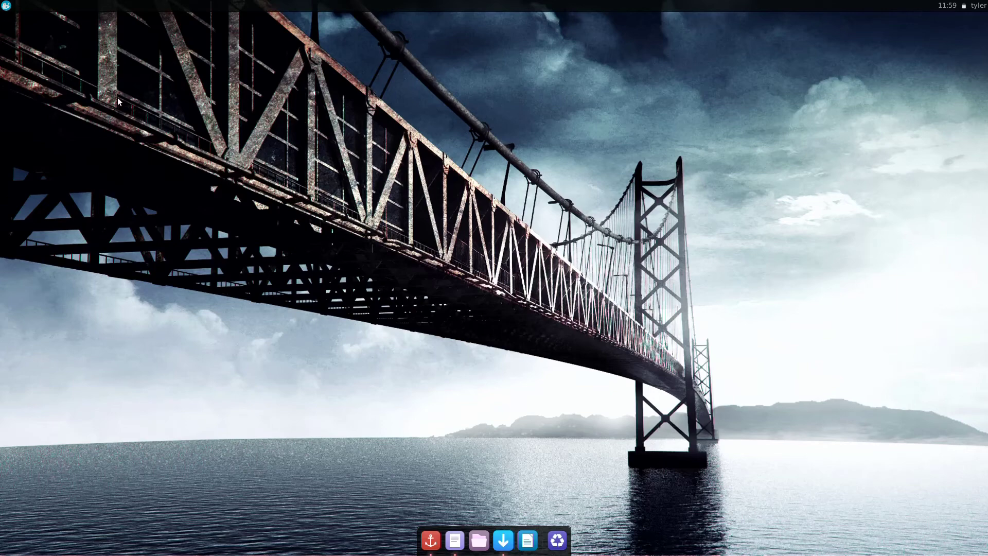
# - Open the Compositor settings in Window Manager Tweaks through the Settings Manager
pyautogui.click(6, 7)
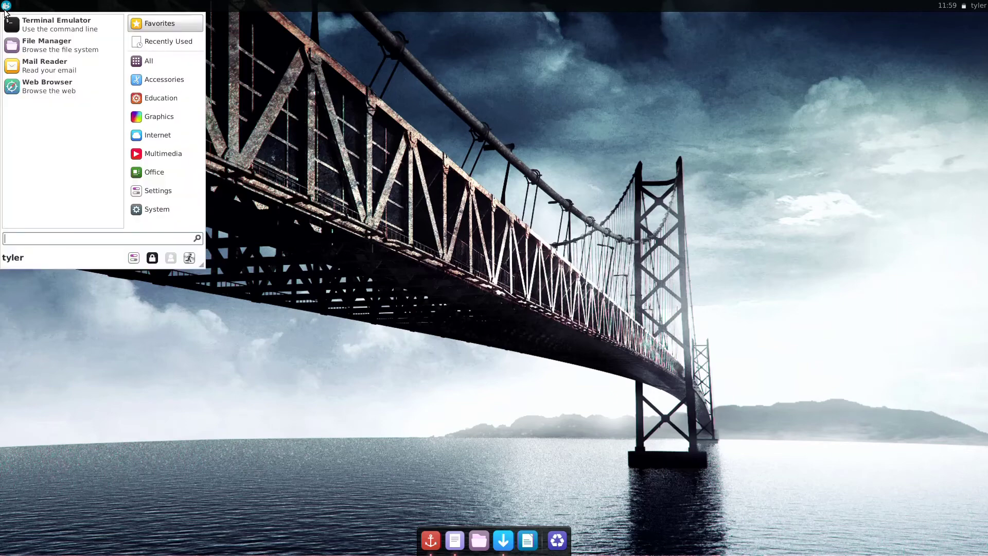
pyautogui.write('settings')
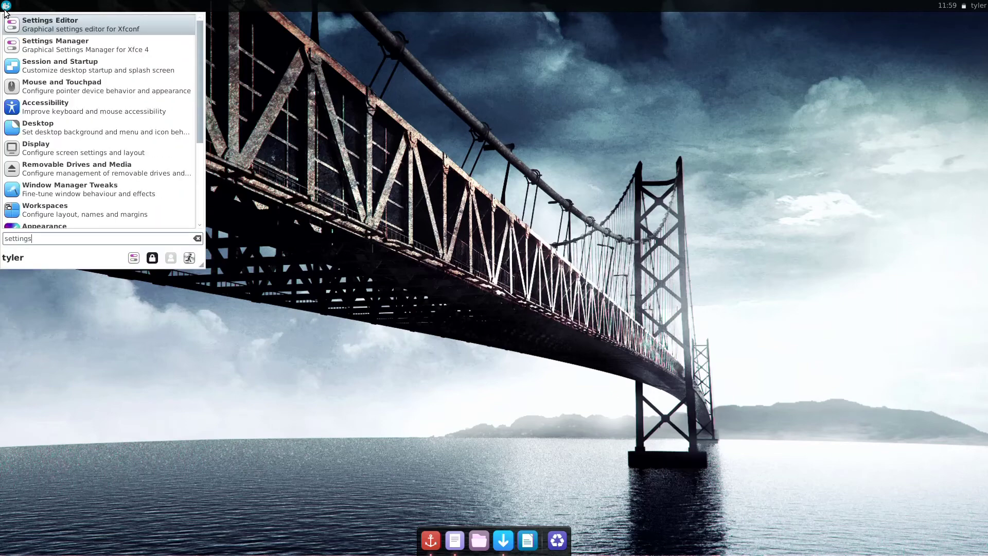
pyautogui.click(45, 46)
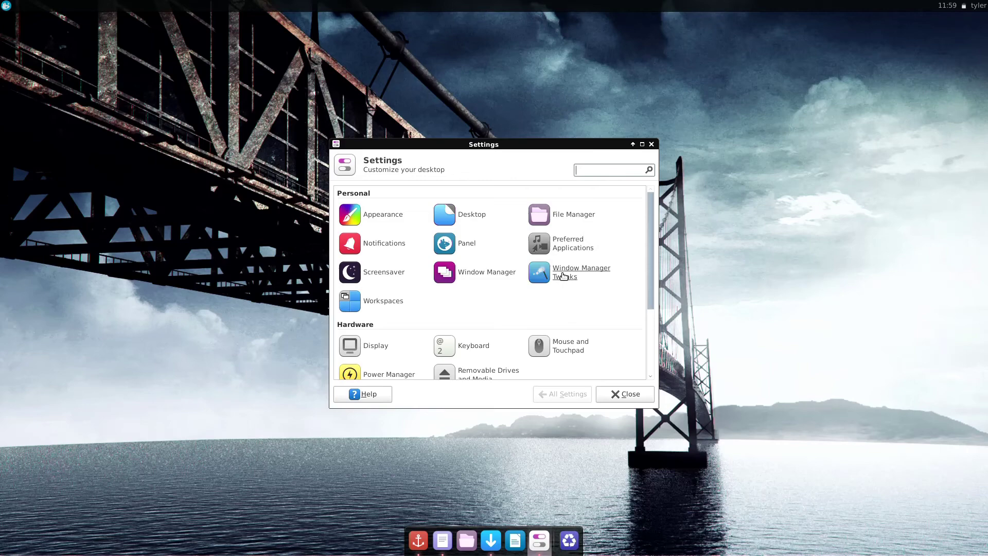
pyautogui.click(563, 275)
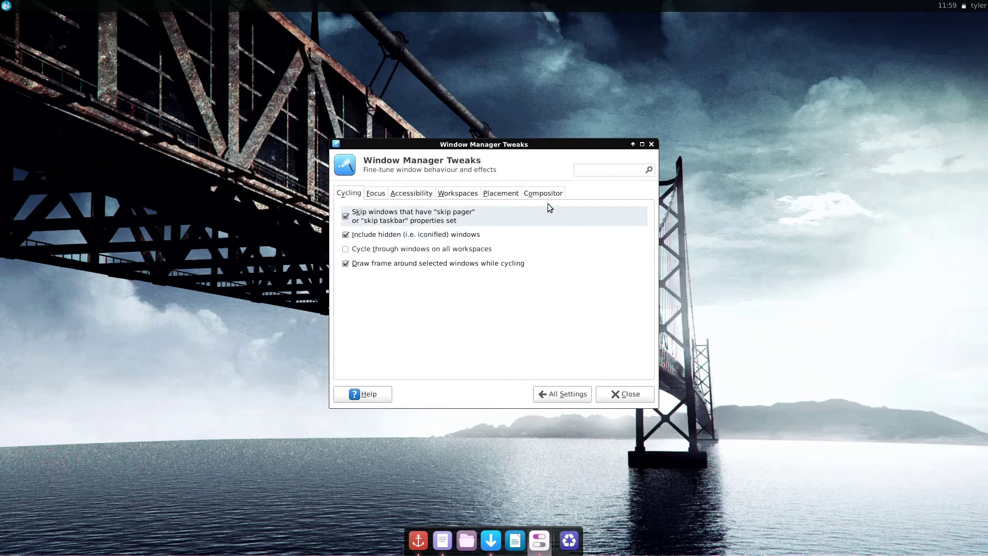
pyautogui.click(545, 194)
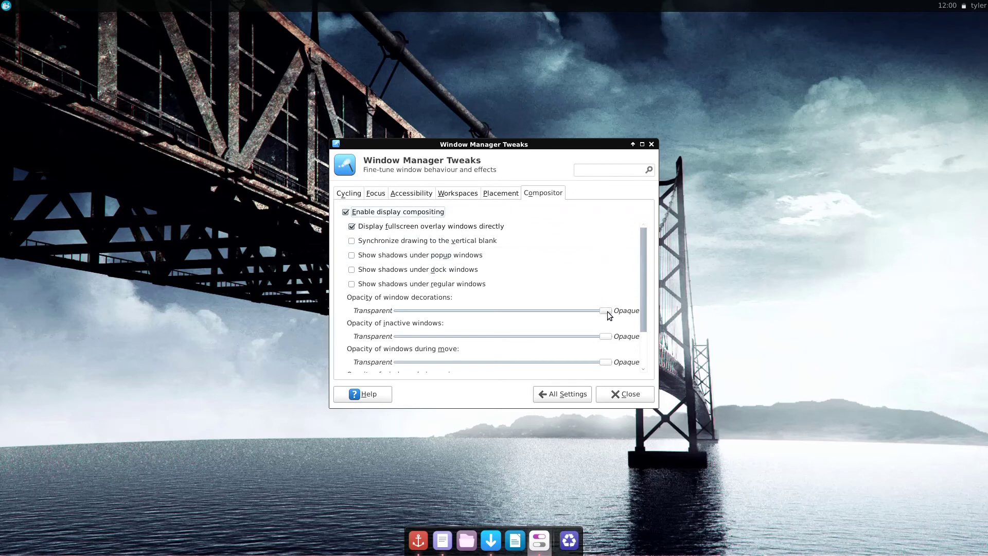
# - Lower window decoration opacity to about 85% and make inactive windows slightly transparent
pyautogui.moveTo(608, 315); pyautogui.dragTo(580, 308)
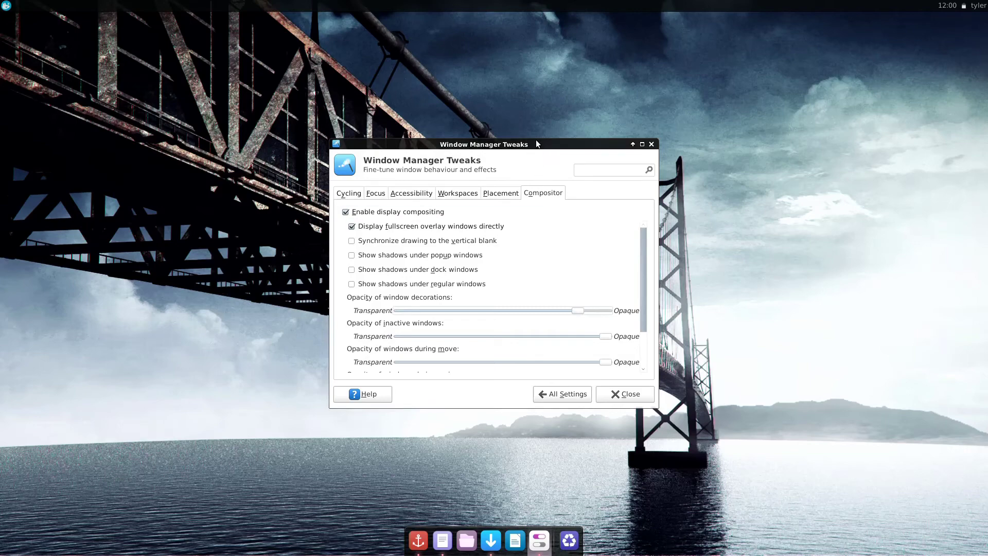
pyautogui.moveTo(540, 143); pyautogui.dragTo(580, 161)
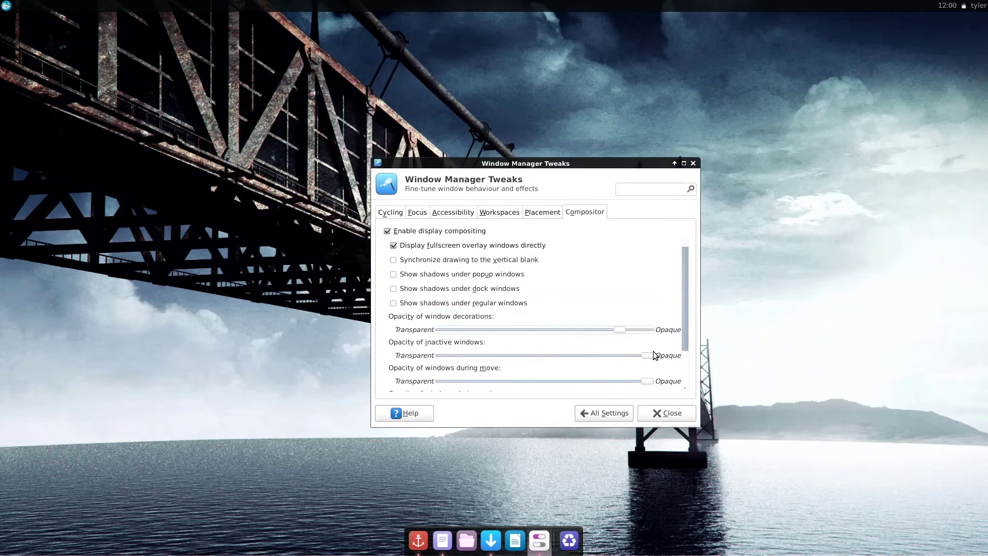
pyautogui.moveTo(89, 547); pyautogui.dragTo(63, 552)
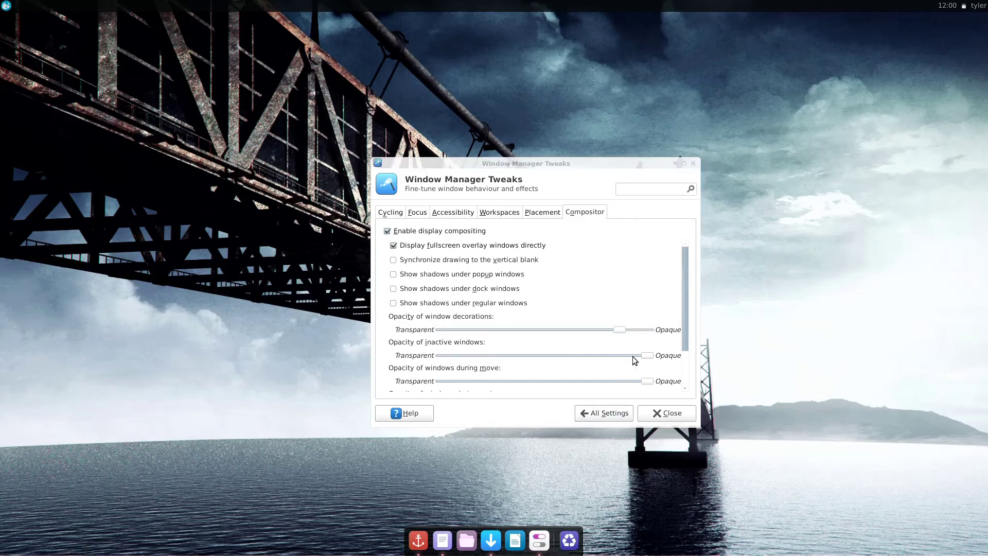
pyautogui.moveTo(629, 356); pyautogui.dragTo(629, 355)
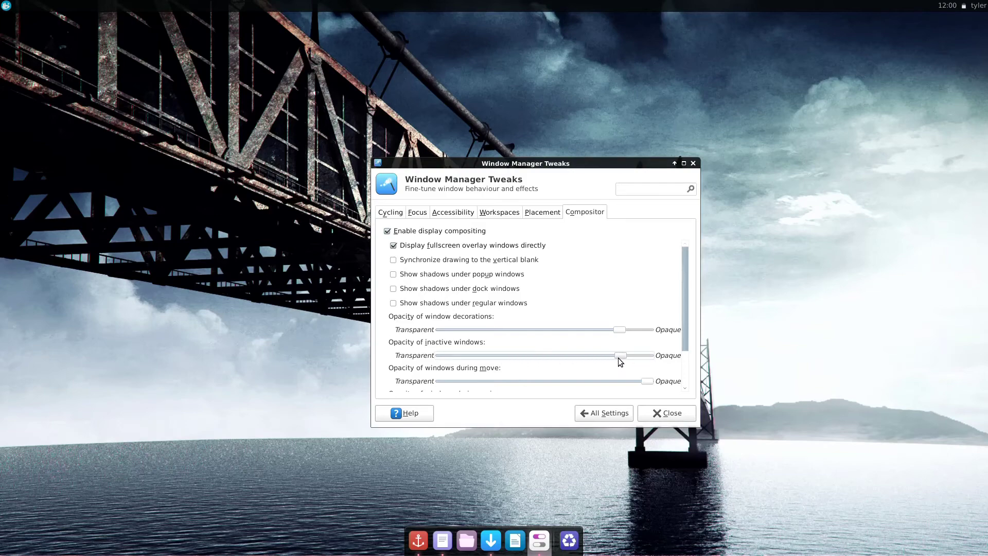
# - Set window opacity during move to about half, testing by dragging the tweaks window
pyautogui.click(474, 546)
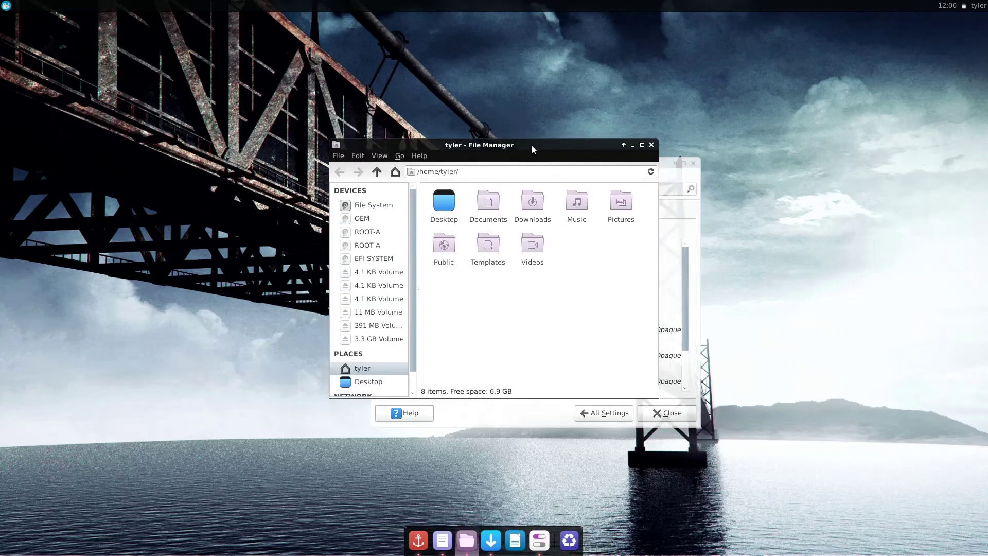
pyautogui.moveTo(504, 146); pyautogui.dragTo(219, 57)
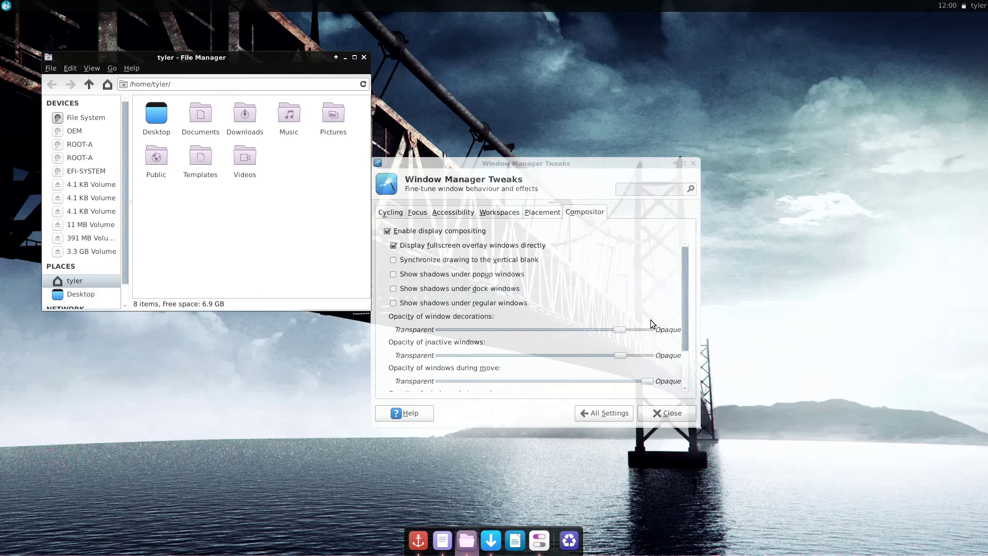
pyautogui.click(611, 160)
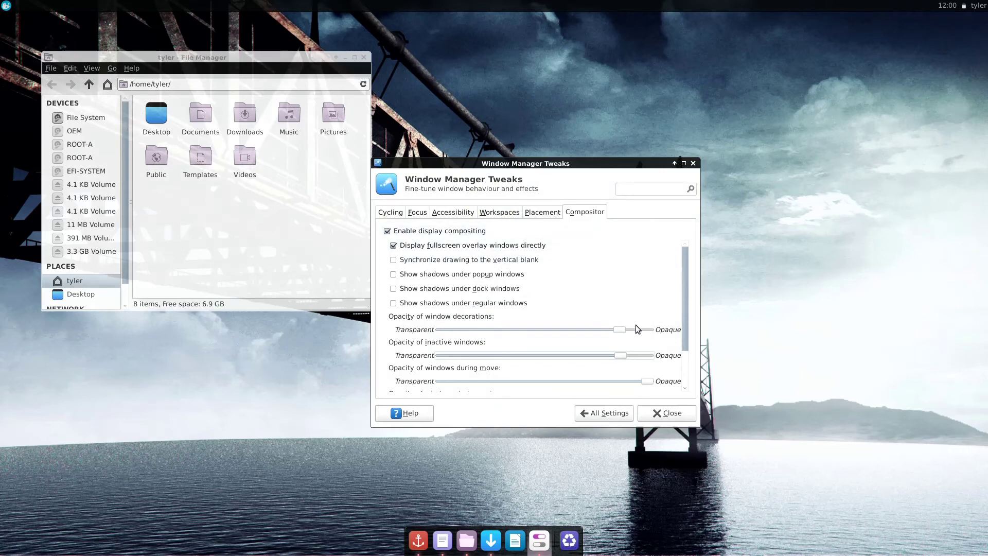
pyautogui.moveTo(646, 383); pyautogui.dragTo(626, 382)
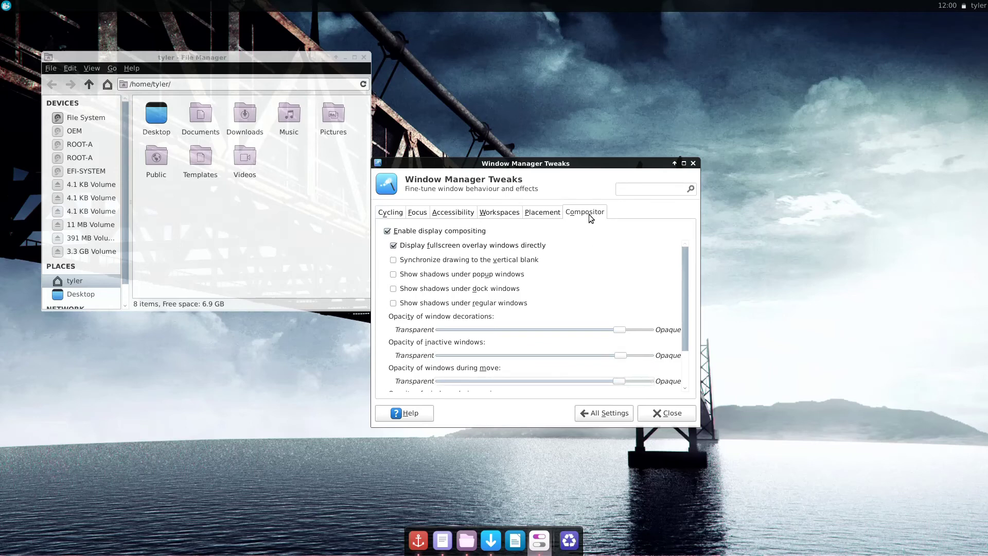
pyautogui.moveTo(579, 163); pyautogui.dragTo(672, 176)
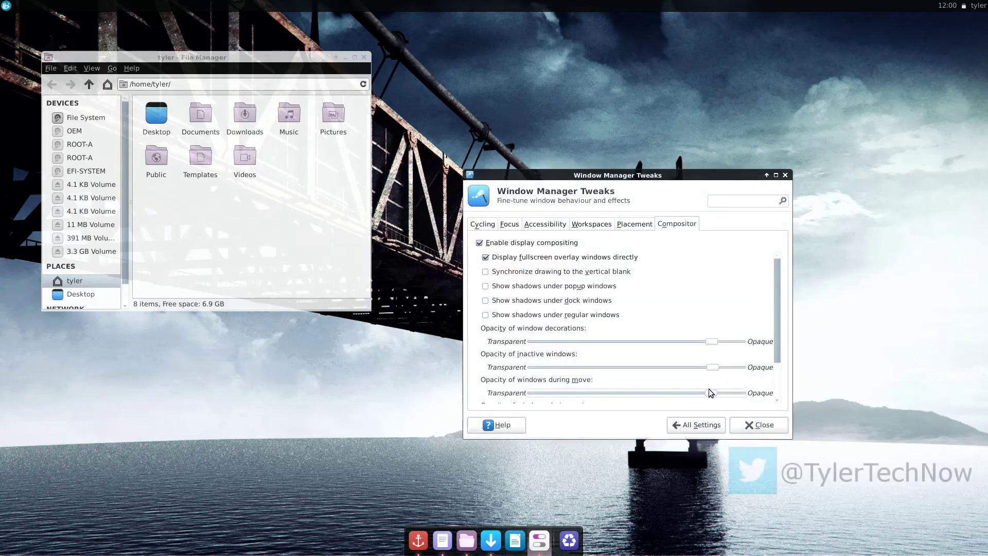
pyautogui.moveTo(707, 393); pyautogui.dragTo(625, 387)
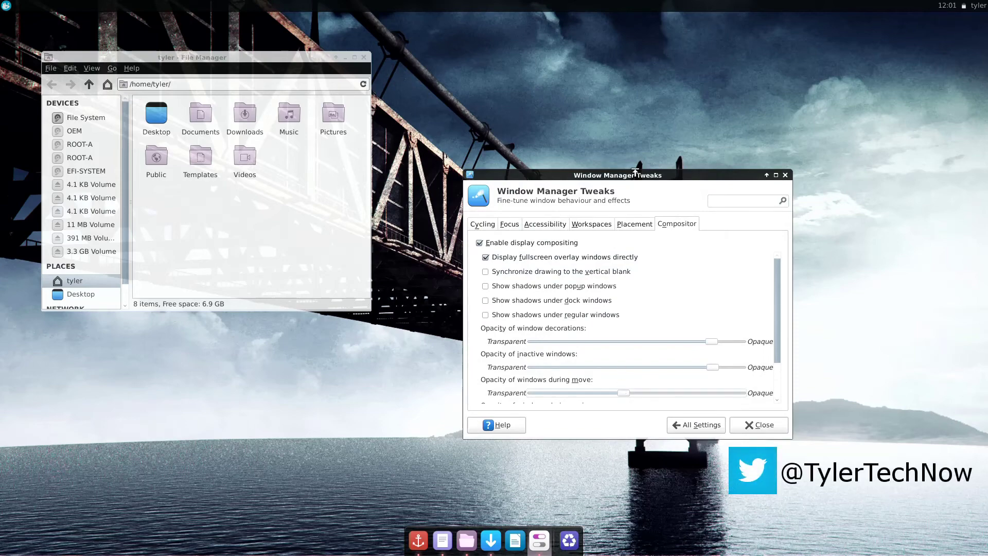
pyautogui.moveTo(635, 177); pyautogui.dragTo(638, 124)
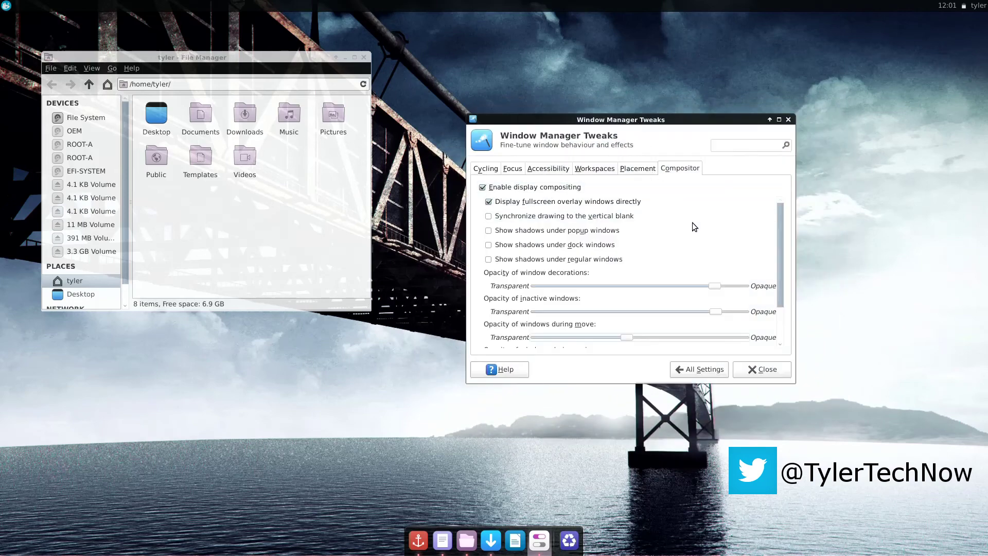
# - Set window opacity during resize to about half and test it by resizing the tweaks window
pyautogui.scroll(-2, 694, 227)
pyautogui.scroll(-1, 694, 226)
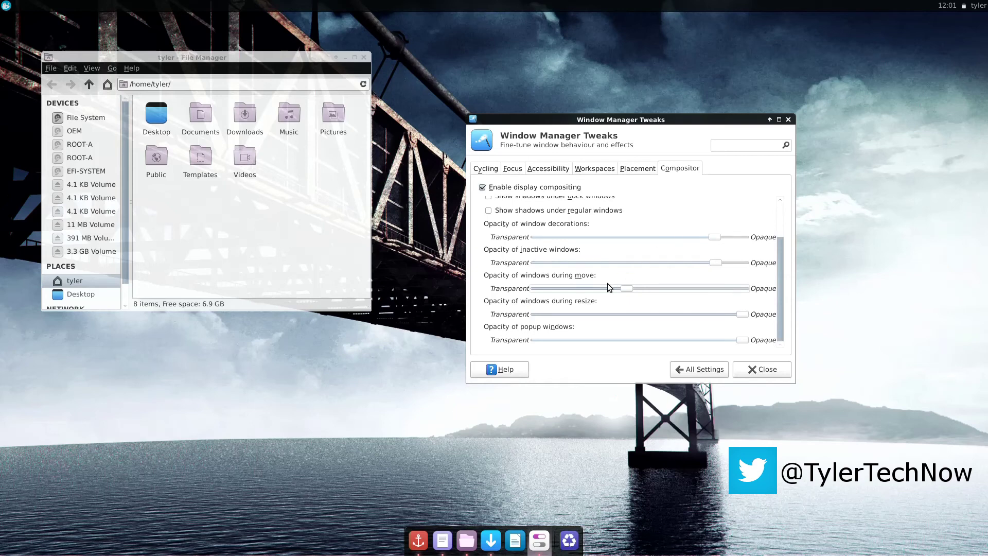
pyautogui.moveTo(742, 314); pyautogui.dragTo(629, 319)
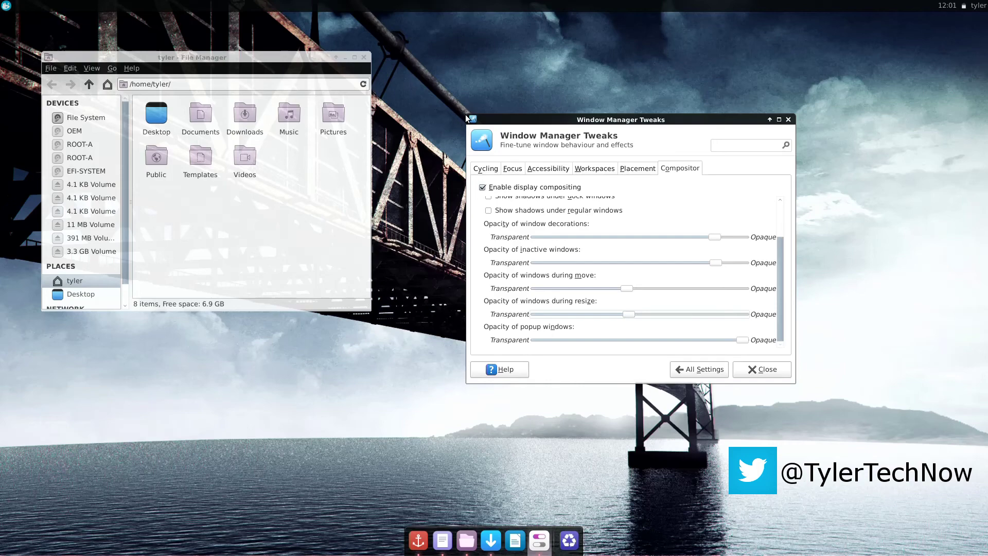
pyautogui.moveTo(472, 119); pyautogui.dragTo(451, 70)
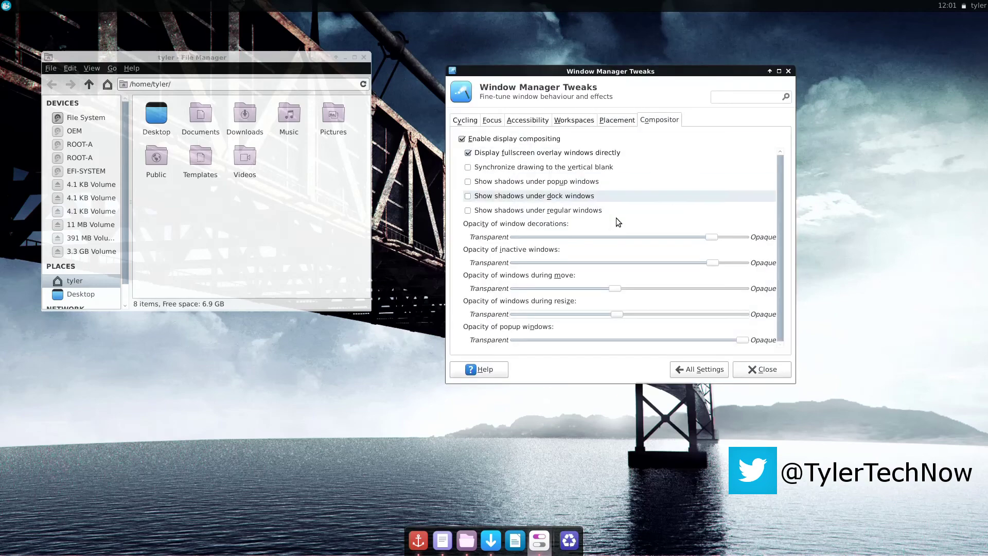
# - Lower popup window opacity slightly and return to the All Settings overview
pyautogui.scroll(5, 632, 264)
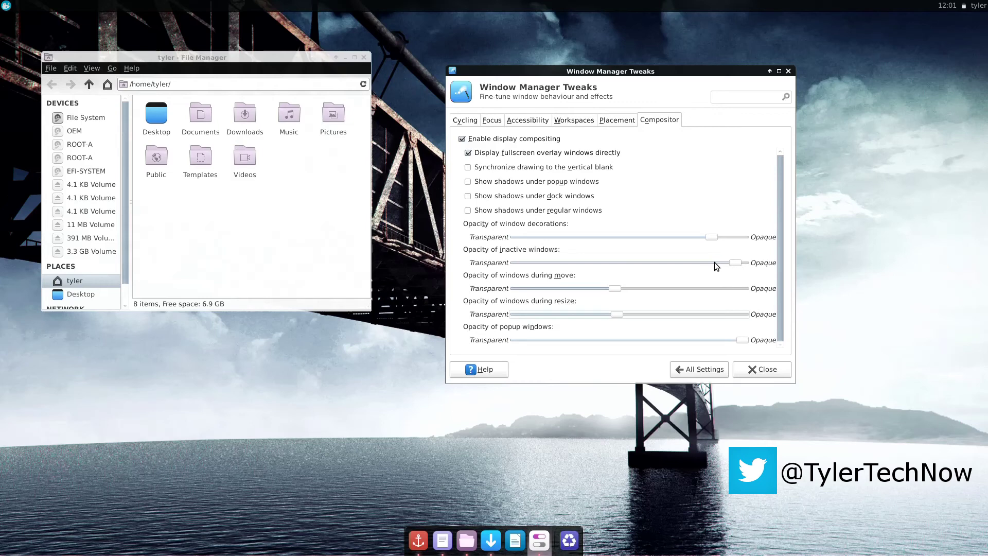
pyautogui.scroll(-5, 714, 261)
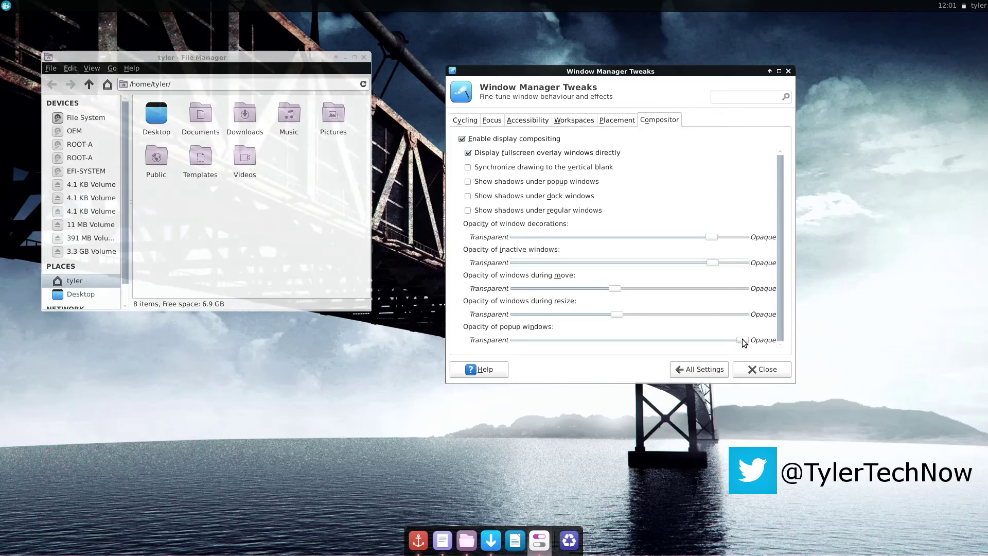
pyautogui.moveTo(744, 343); pyautogui.dragTo(714, 345)
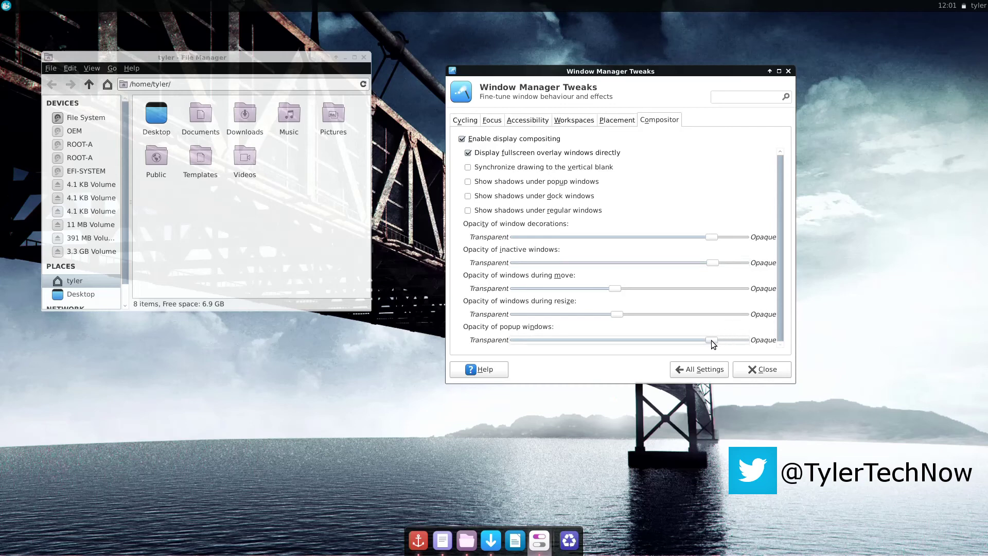
pyautogui.click(712, 372)
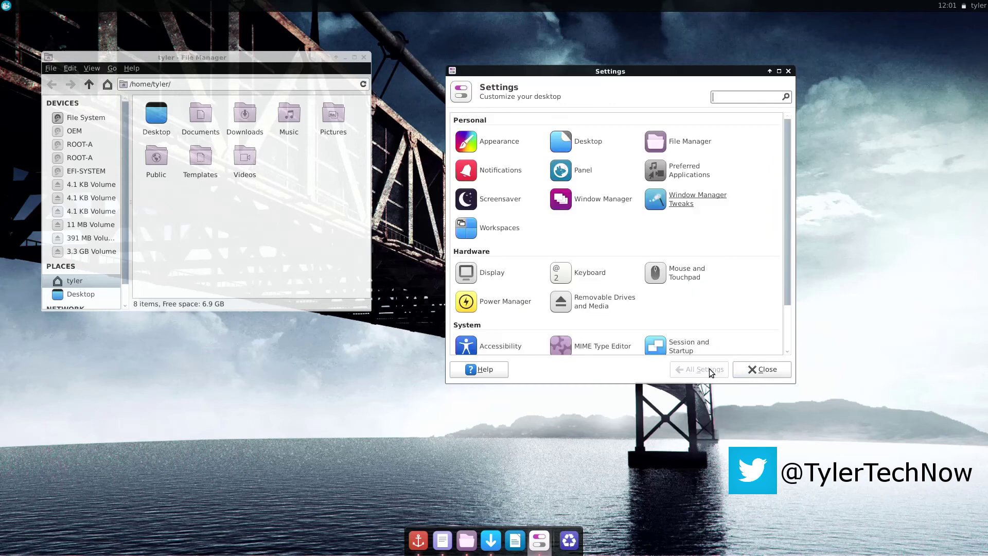
# - Close the Settings Manager and the File Manager windows
pyautogui.click(755, 370)
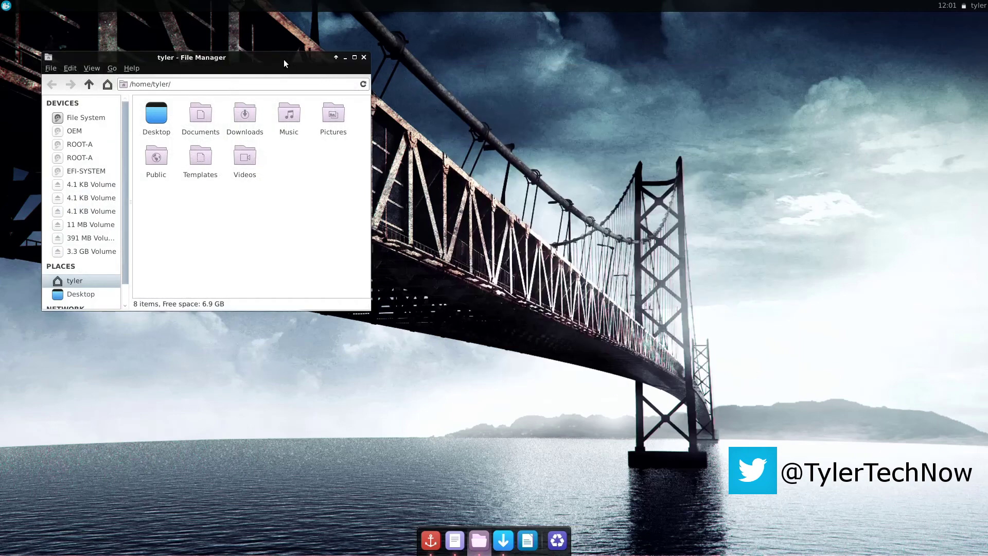
pyautogui.moveTo(284, 64); pyautogui.dragTo(579, 142)
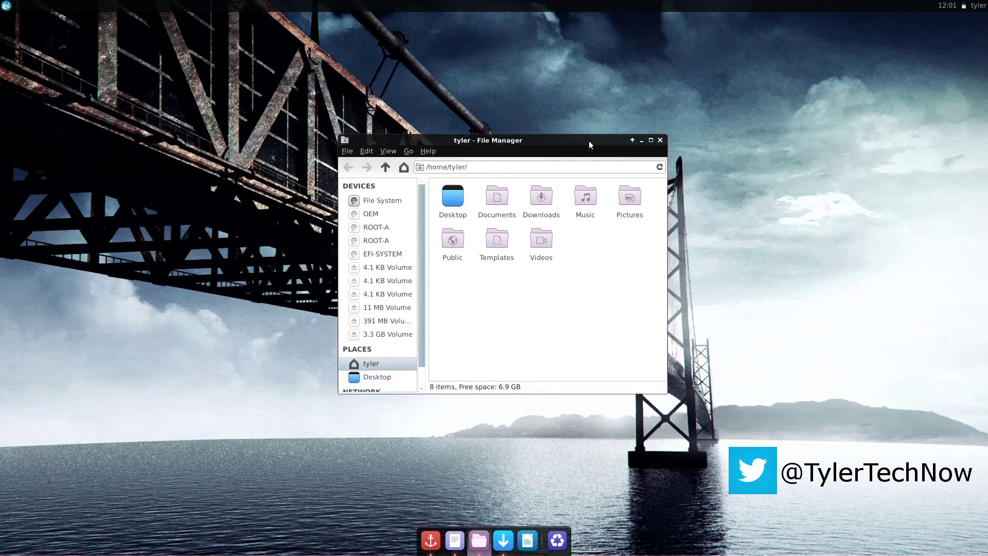
pyautogui.click(660, 141)
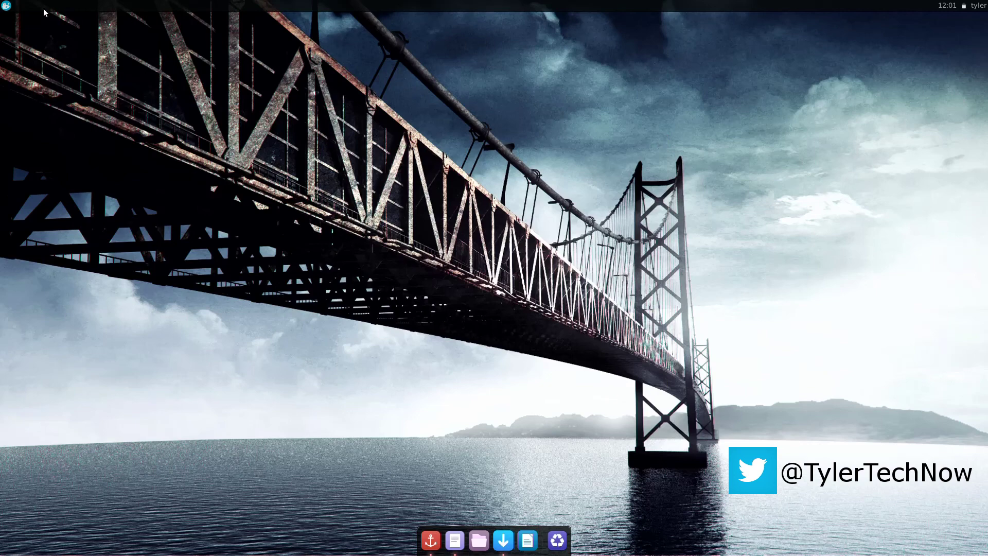
# - Launch FileZilla, dismiss its welcome message and close it, then open and close the notes file
pyautogui.click(7, 5)
pyautogui.write('file')
pyautogui.click(72, 64)
pyautogui.click(489, 341)
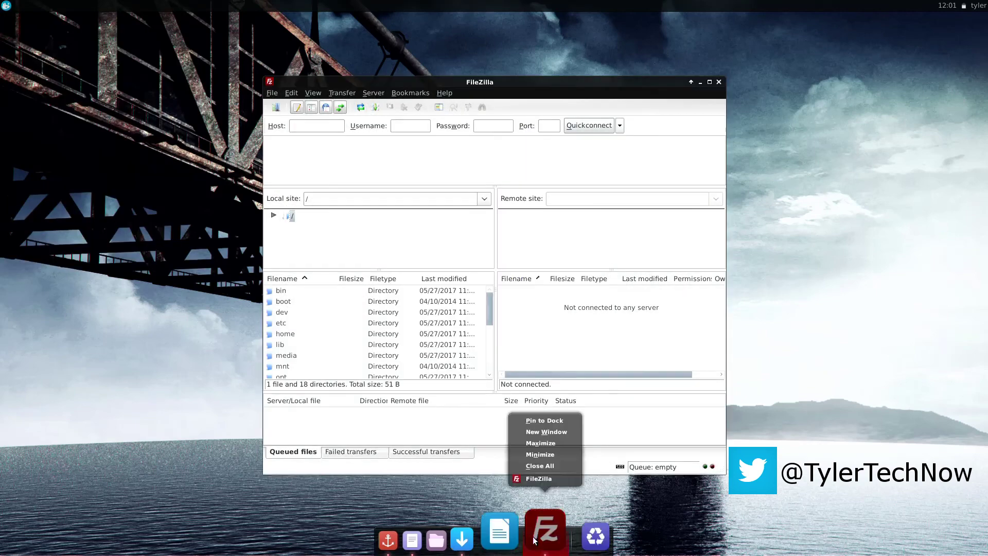
pyautogui.click(718, 81)
pyautogui.click(440, 538)
pyautogui.click(651, 147)
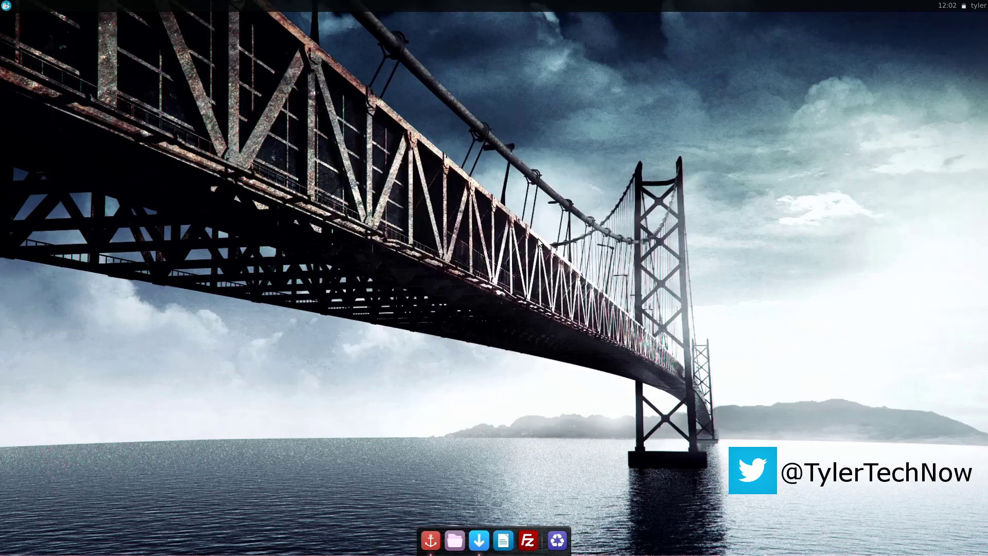
# - Open a terminal and install GIMP with sudo apt-get, confirming with Y
pyautogui.click(6, 5)
pyautogui.write('termn')
pyautogui.click(52, 42)
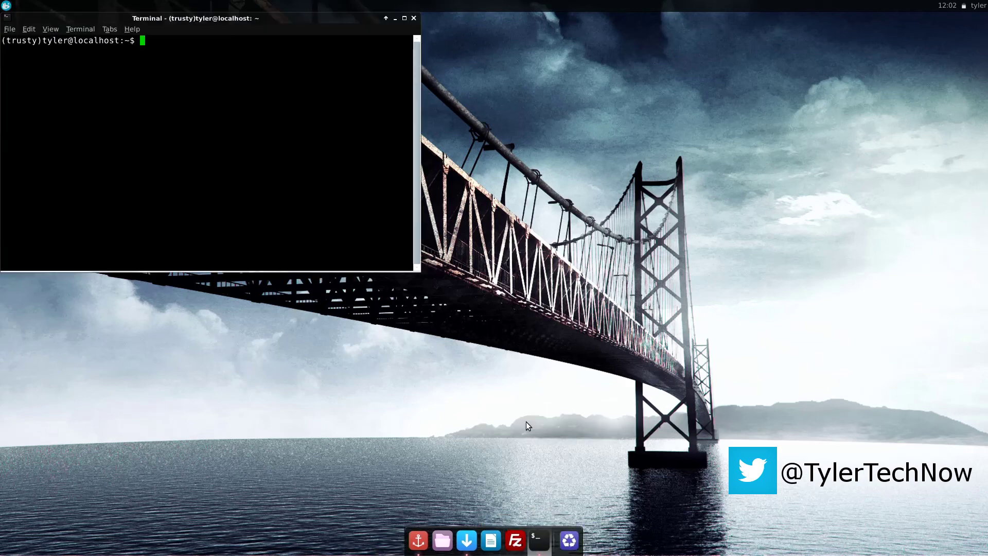
pyautogui.write('sudo apt-g')
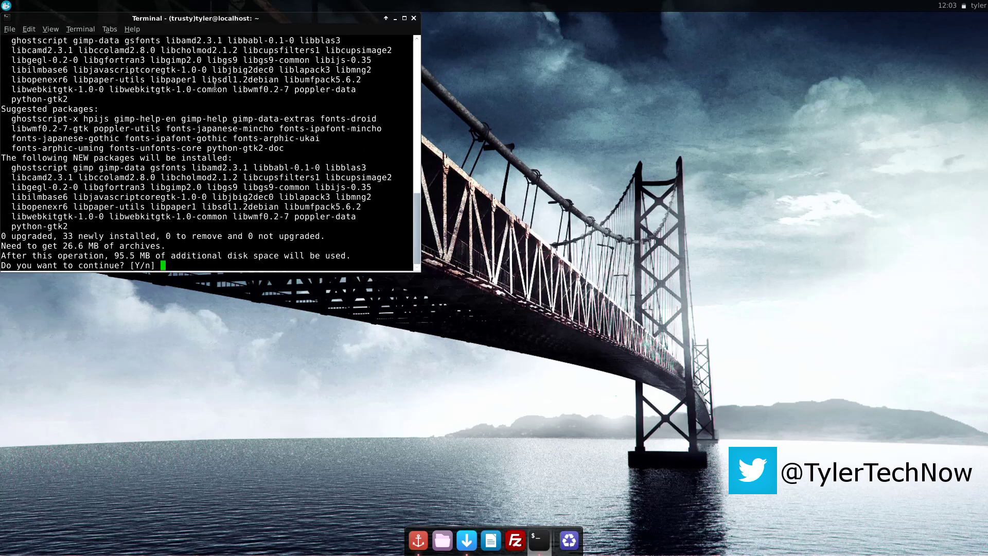
pyautogui.write('y')
pyautogui.press('Return')
# - Launch Firefox from the applications menu, then close it from its dock menu
pyautogui.click(7, 6)
pyautogui.click(51, 41)
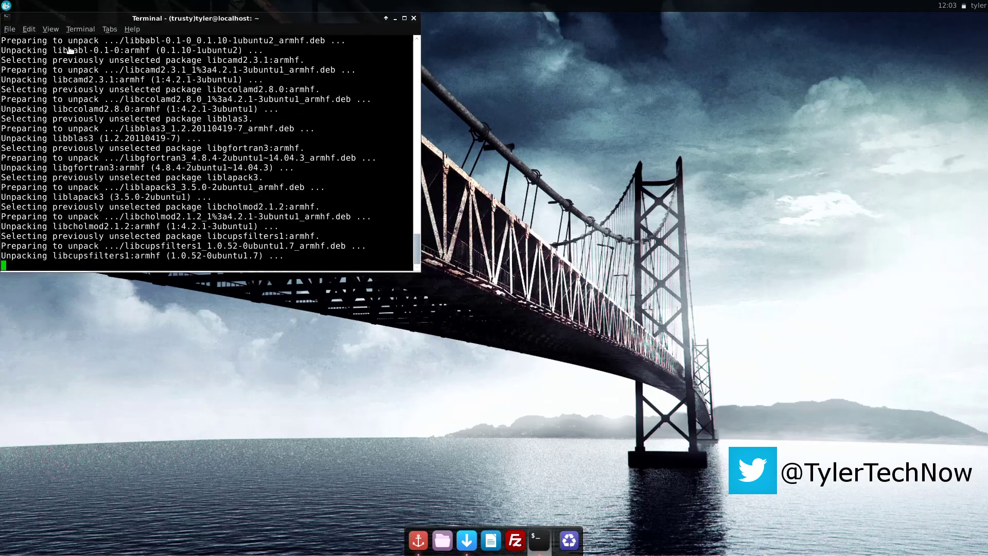
pyautogui.rightClick(558, 547)
pyautogui.click(484, 468)
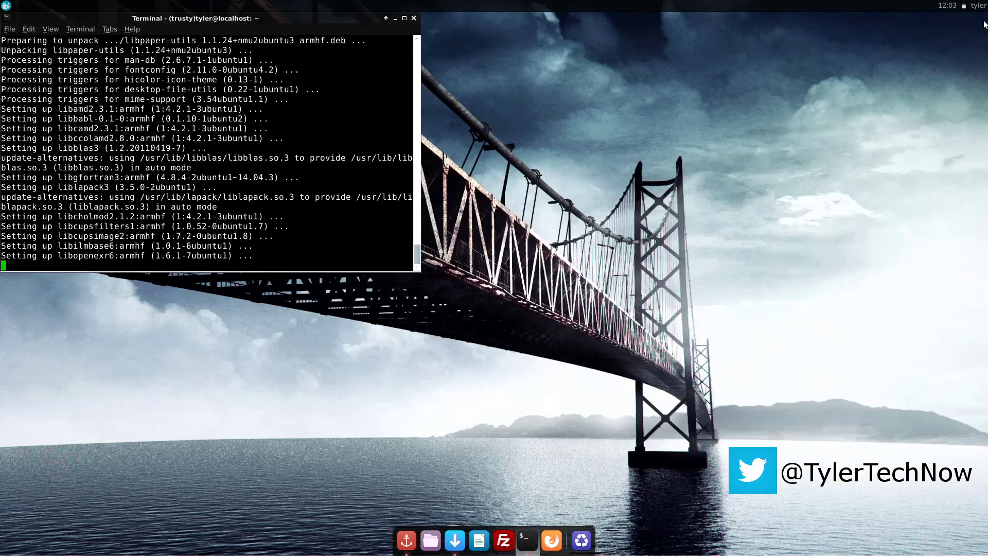
# - Install OpenShot with sudo apt-get install openshot, launch it from the menu, and exit the terminal
pyautogui.moveTo(308, 19); pyautogui.dragTo(587, 138)
pyautogui.write('sudo apt0get ')
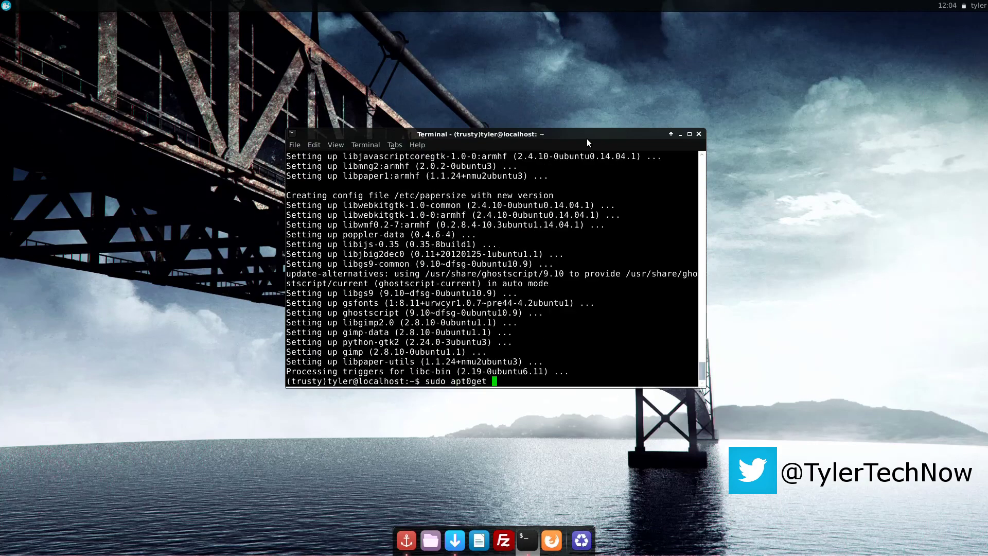
pyautogui.write('install openshot')
pyautogui.press('Return')
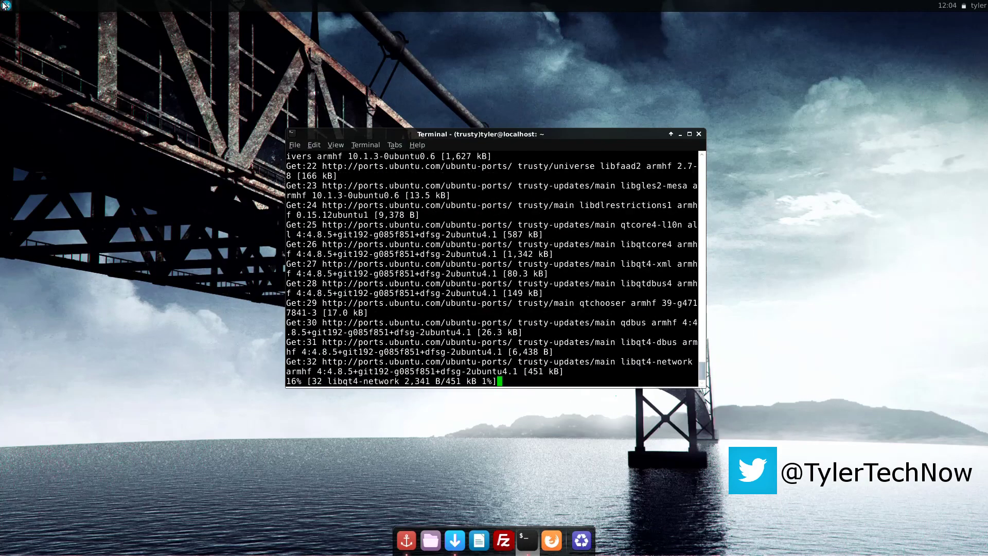
pyautogui.click(7, 6)
pyautogui.click(44, 25)
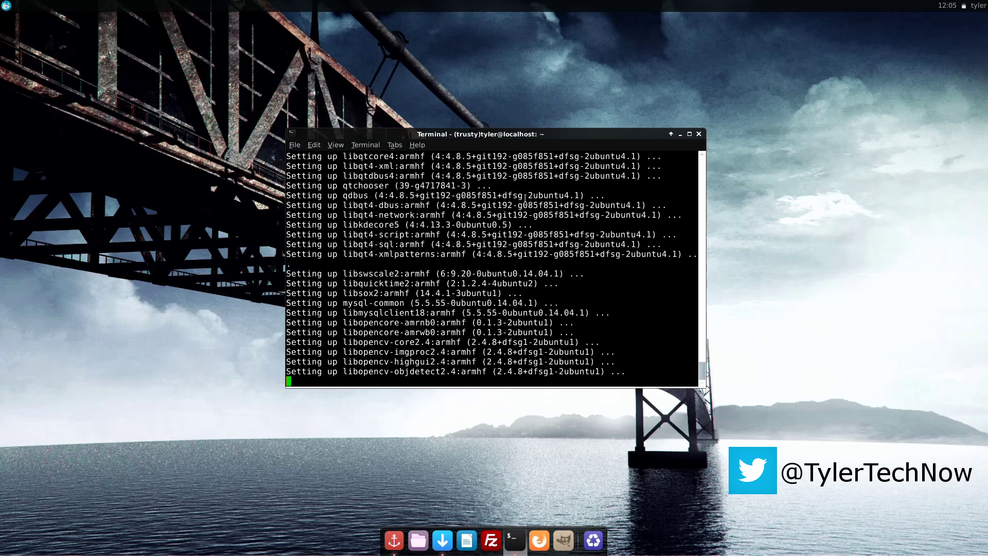
pyautogui.write('exit')
pyautogui.press('Return')
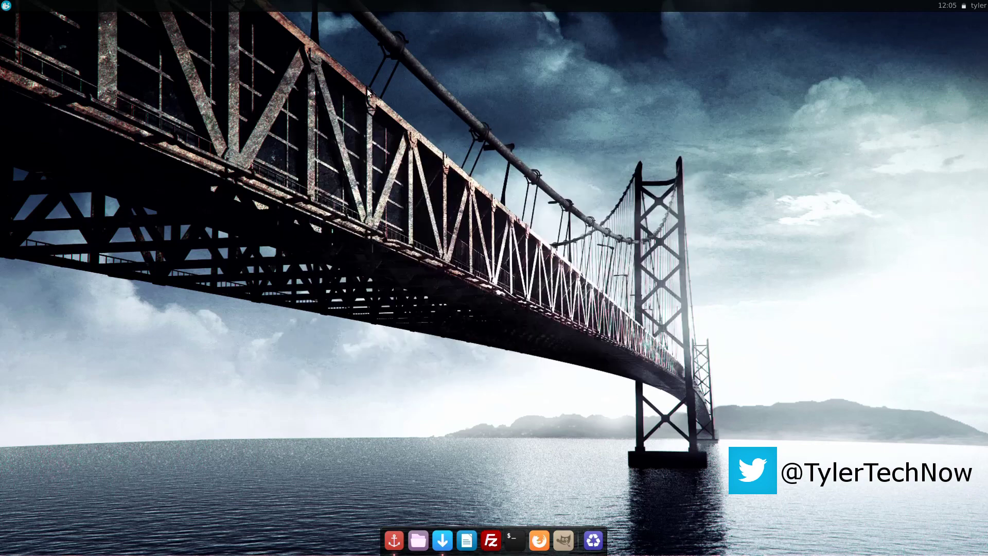
# - Launch OpenShot Video Editor from the applications menu, then close its window
pyautogui.click(6, 5)
pyautogui.click(37, 26)
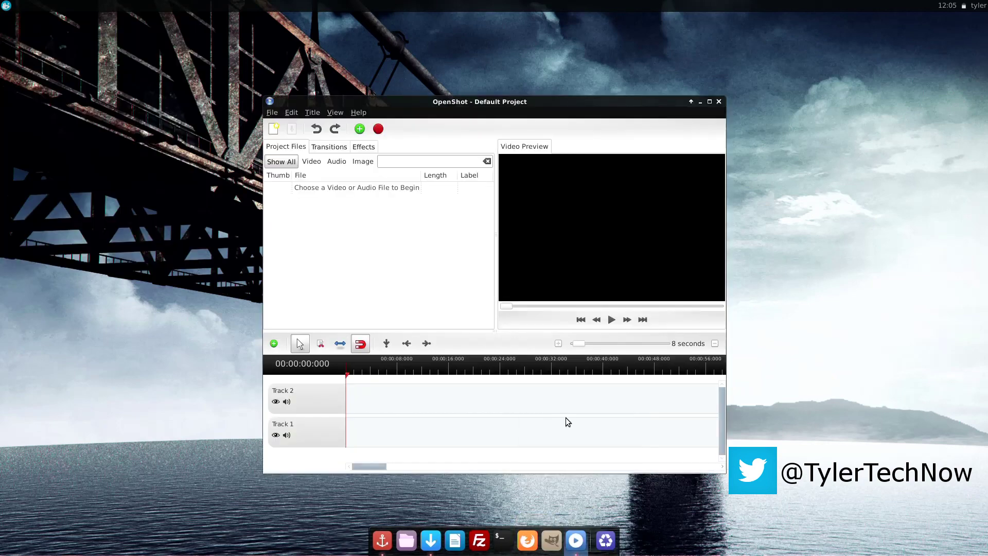
pyautogui.click(718, 101)
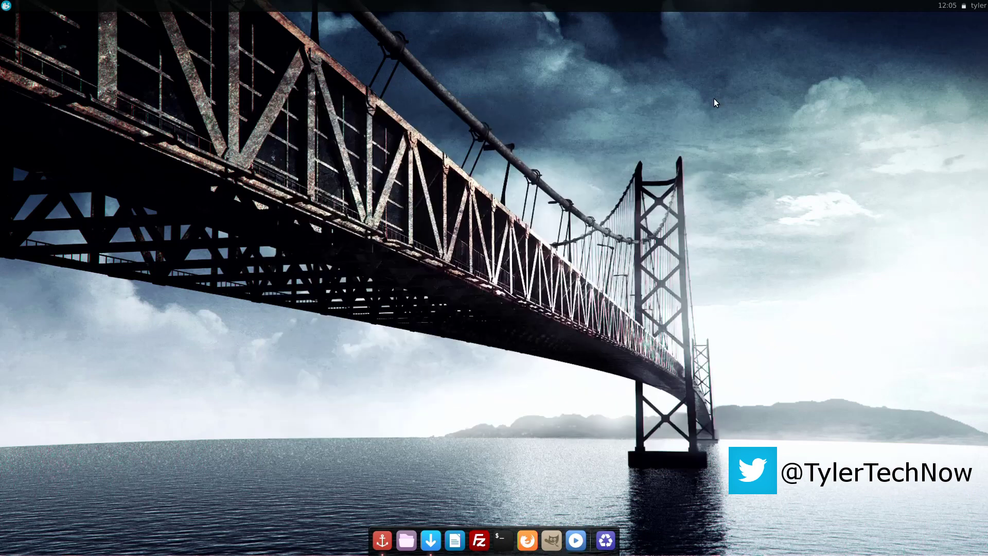